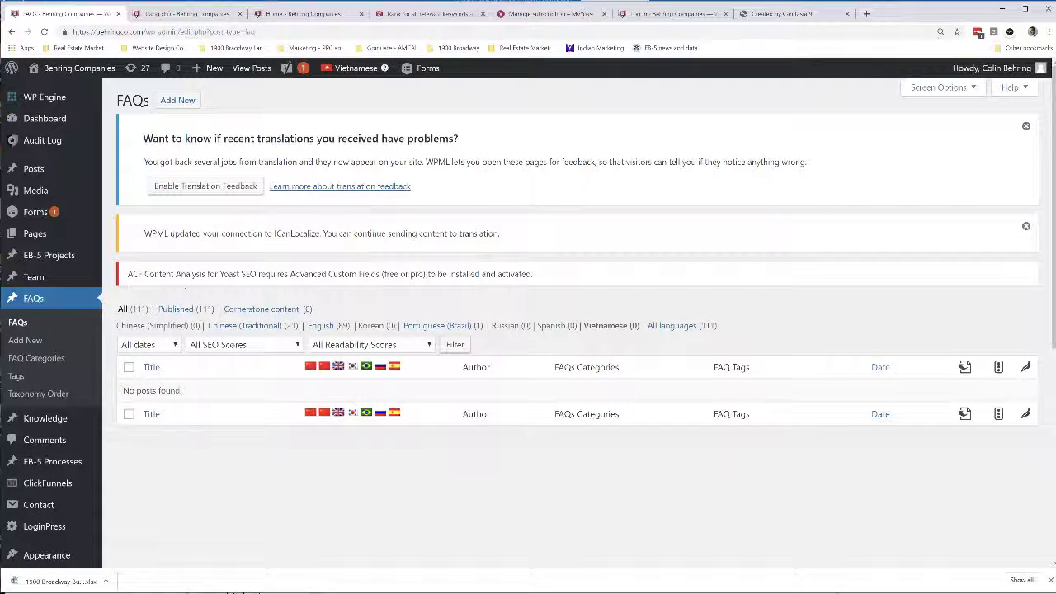
Step: Filter the FAQs to English and open "What are the protections and guarantees in the Berkeley Regional Center EB-5 projects?" for editing
click(320, 326)
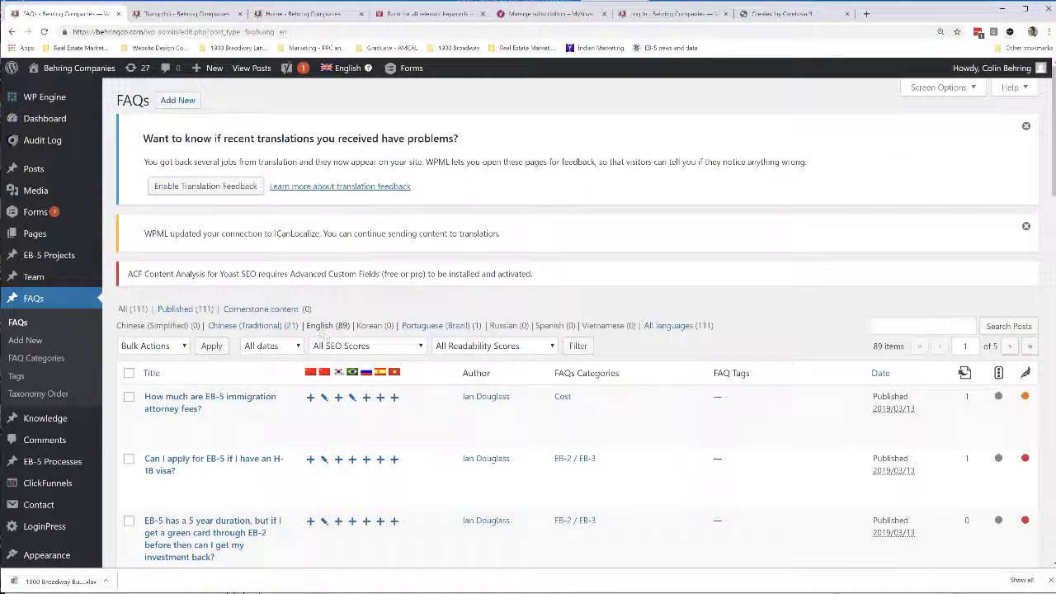
scroll(529, 330, down, 4)
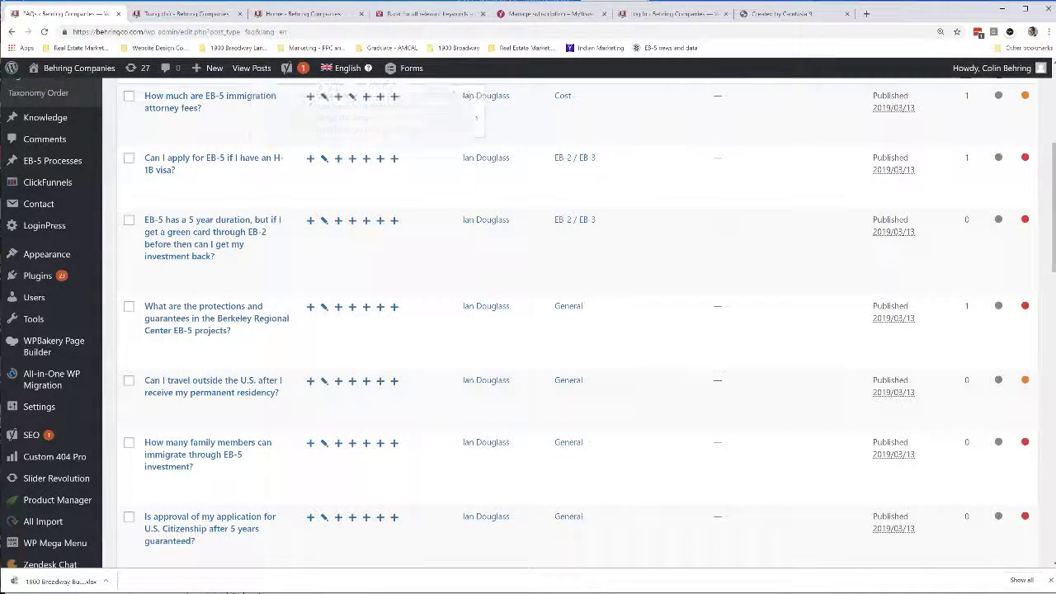
scroll(529, 330, up, 1)
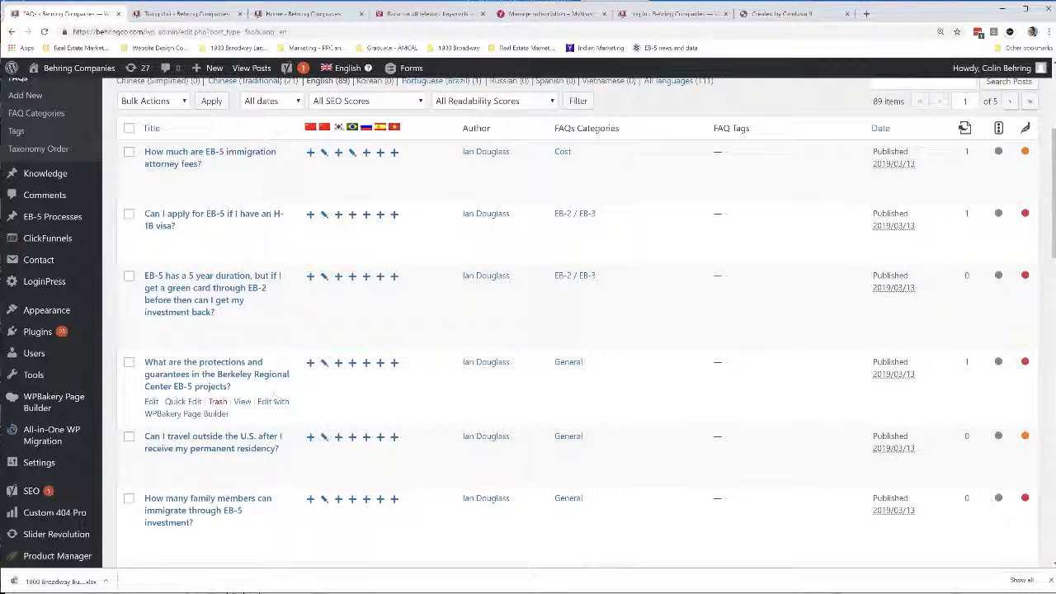
click(159, 366)
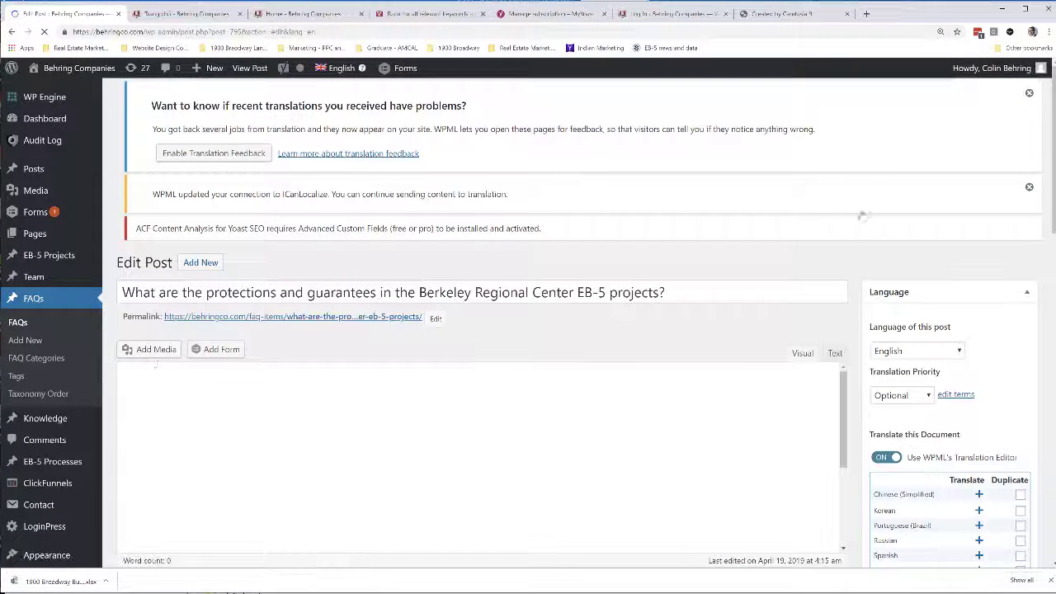
Step: Set the post's Yoast SEO focus keyphrase to "EB-5 Guarantees"
scroll(1053, 193, down, 3)
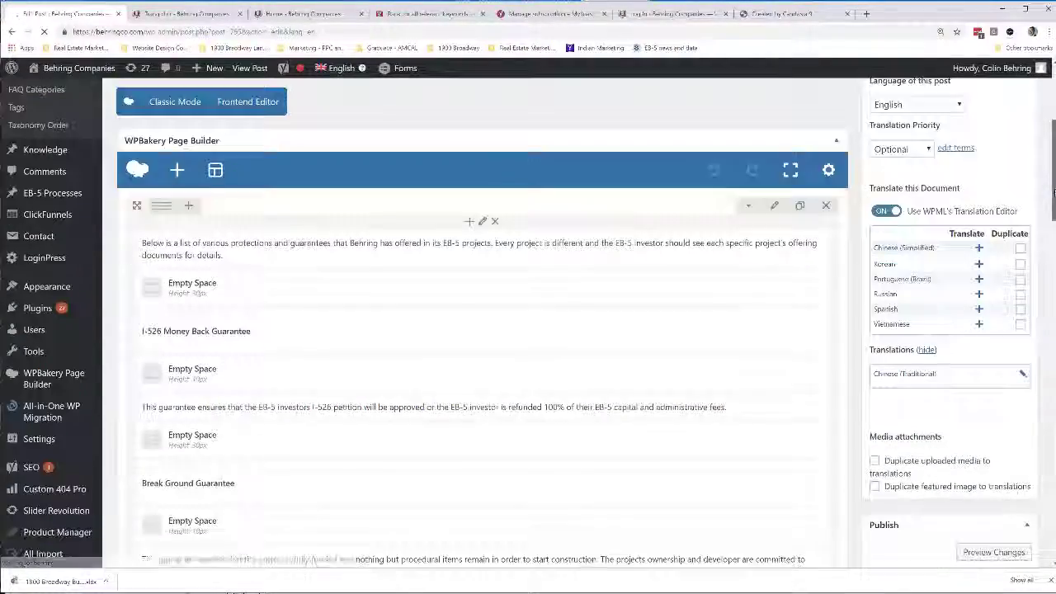
scroll(1053, 192, down, 10)
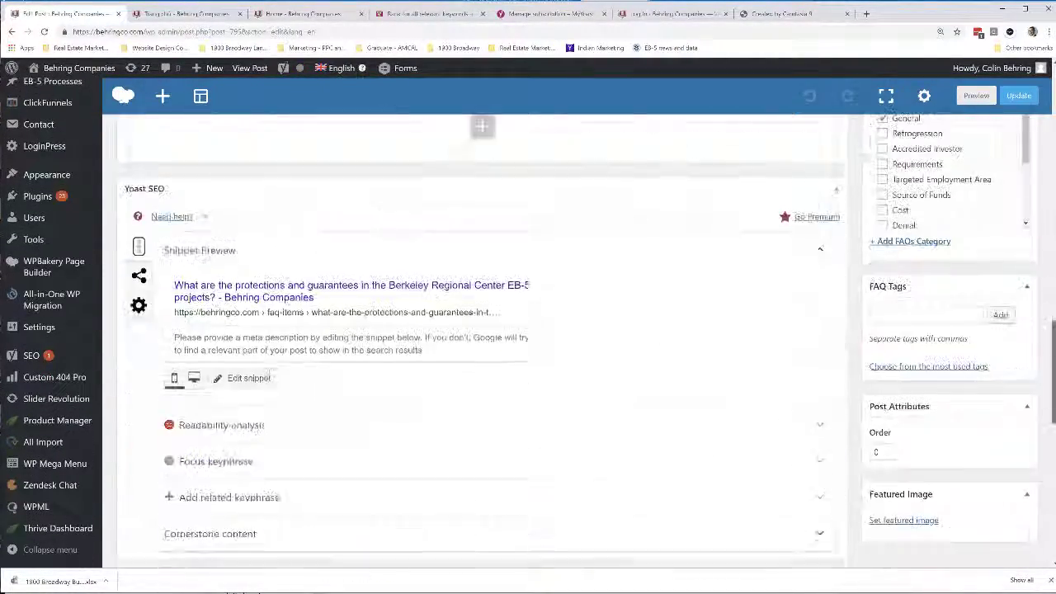
scroll(529, 330, down, 3)
click(213, 274)
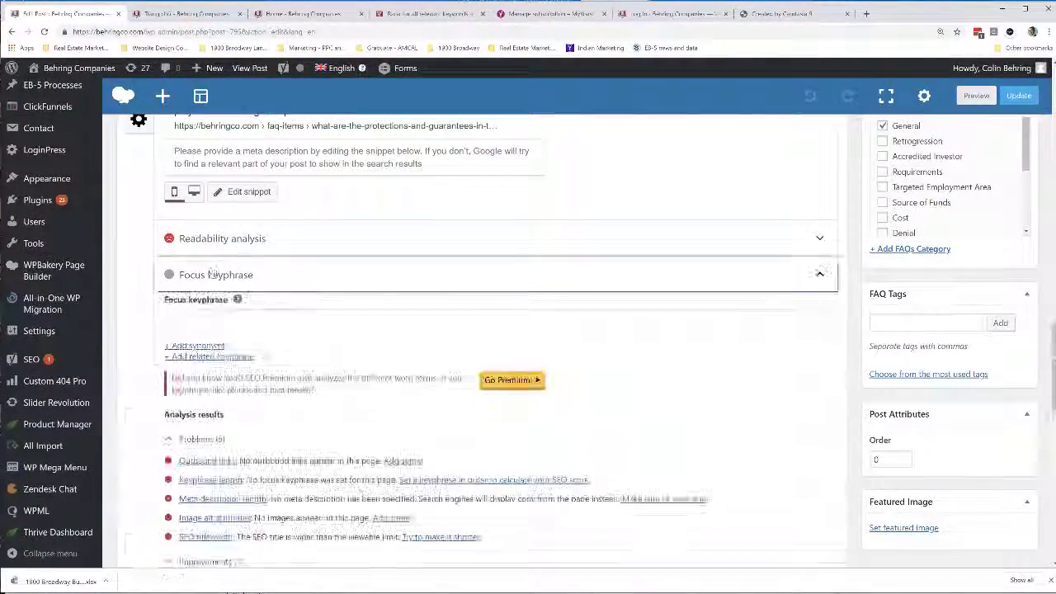
click(203, 322)
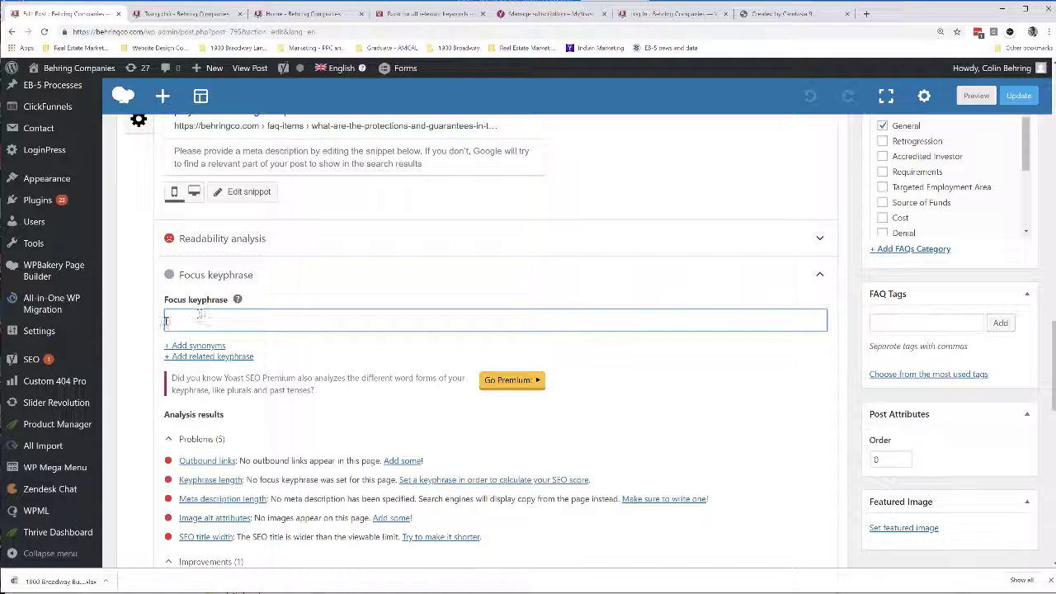
text(EB-5 )
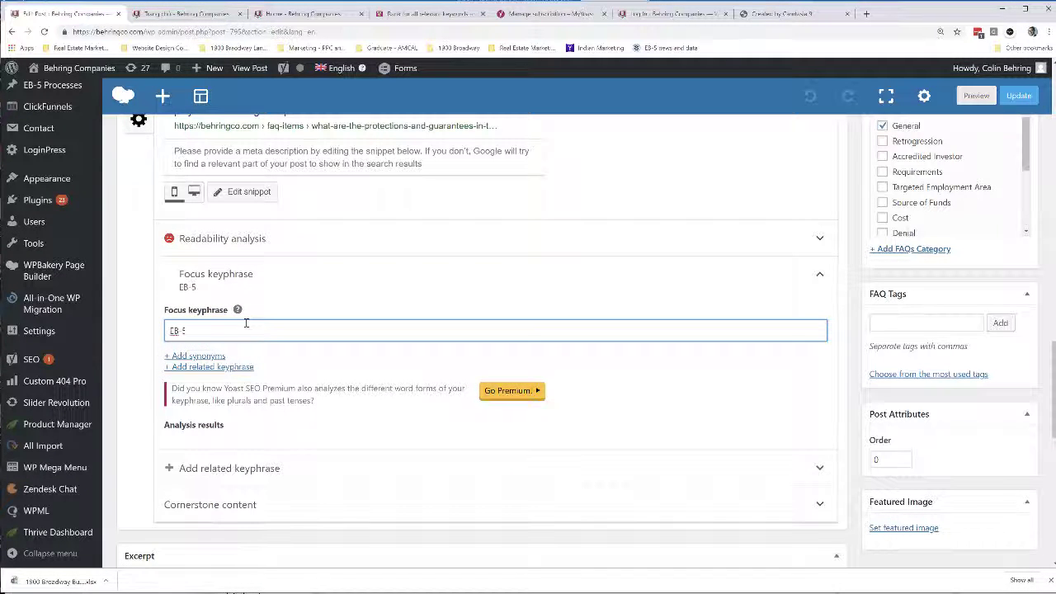
text(Guarantees)
key(Tab)
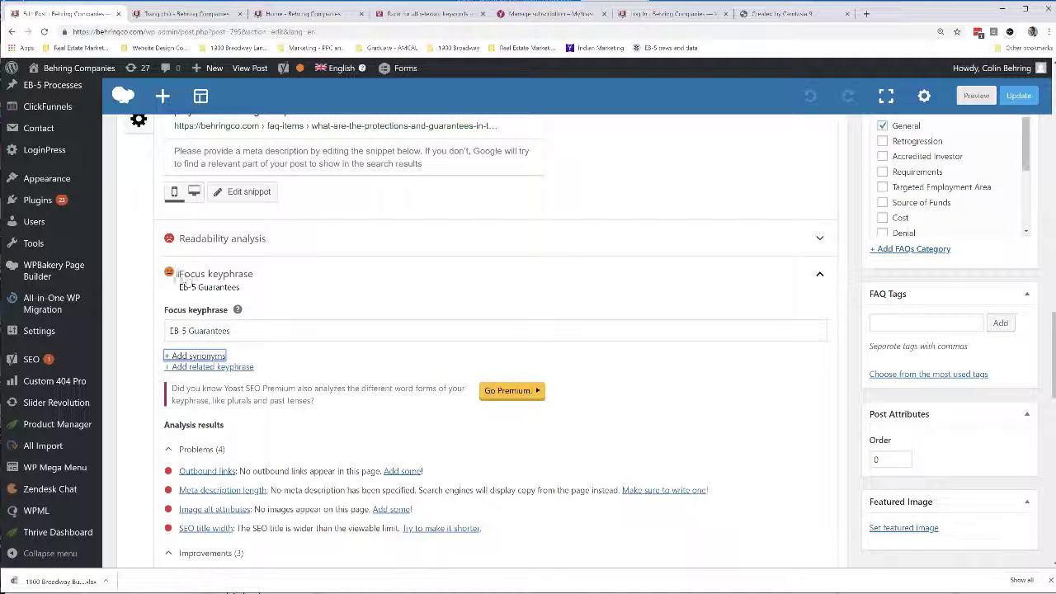
click(238, 331)
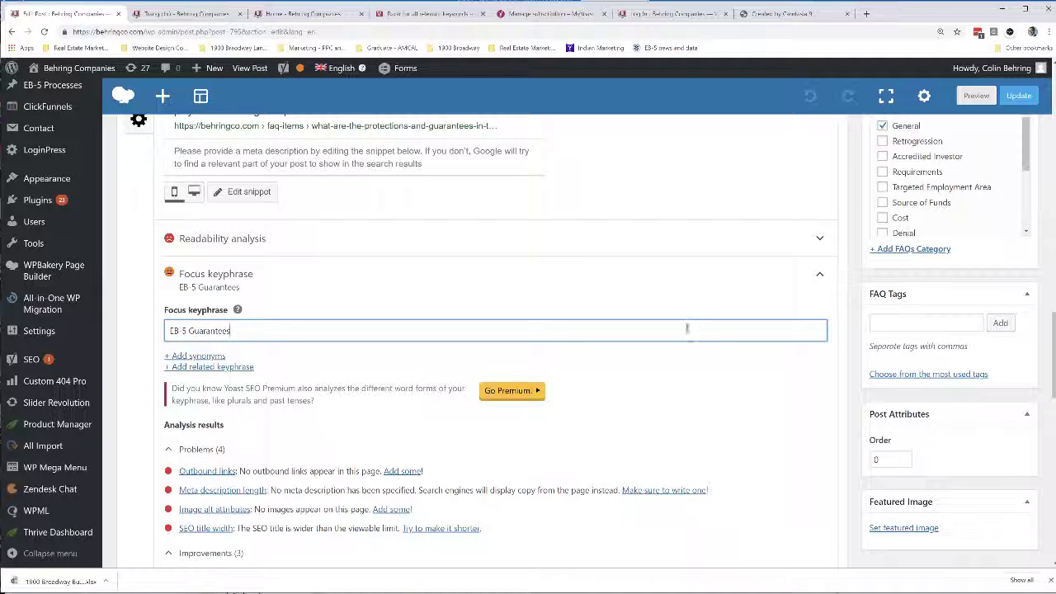
Step: Examine the keyphrase analysis results, consult Yoast's explanation of the Internal links check, and return to the post
scroll(982, 371, down, 3)
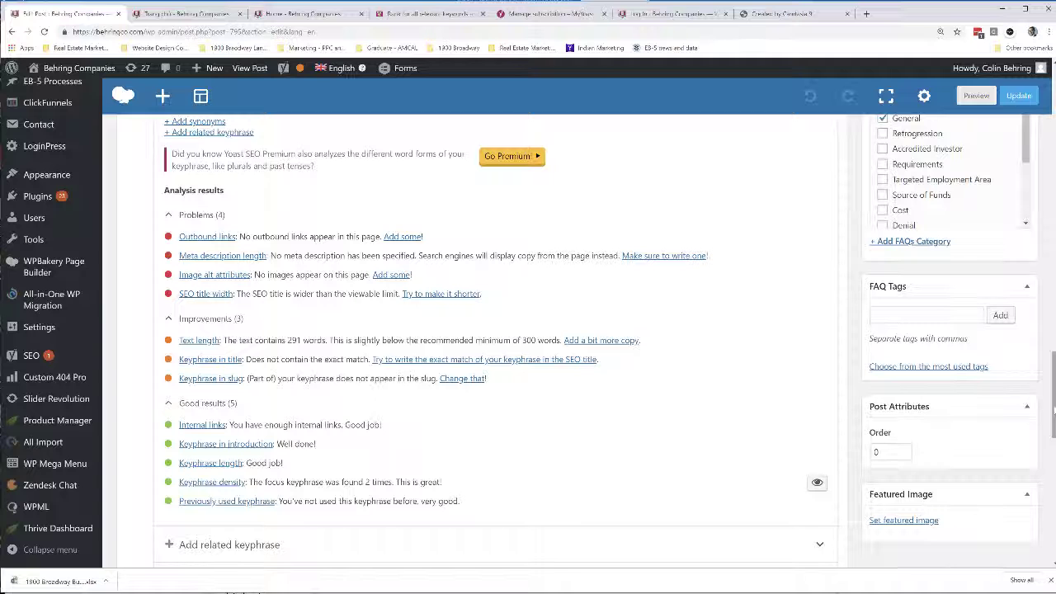
drag(1054, 410, 1054, 413)
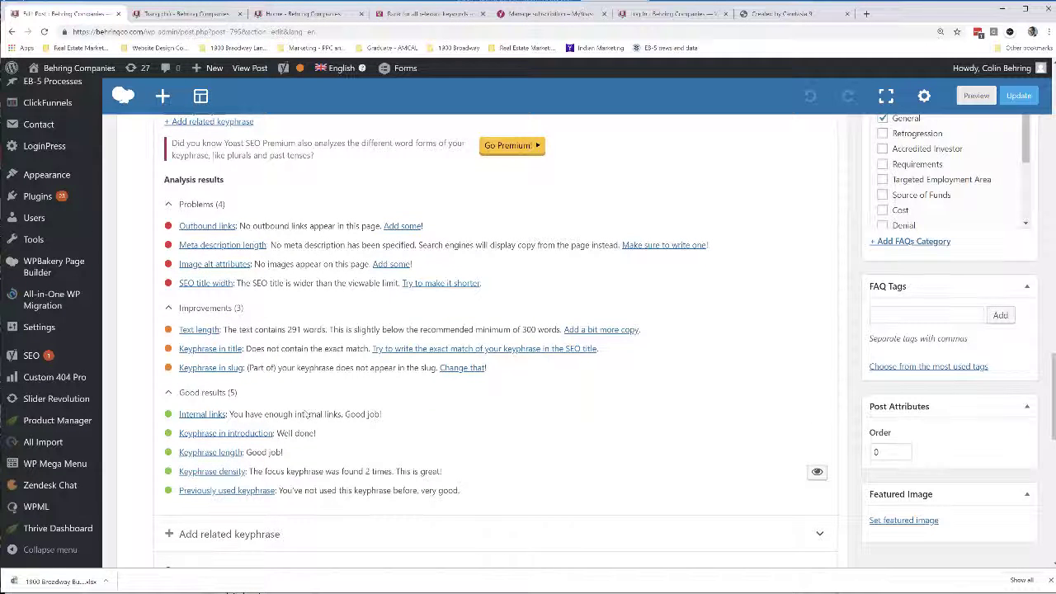
drag(332, 415, 231, 415)
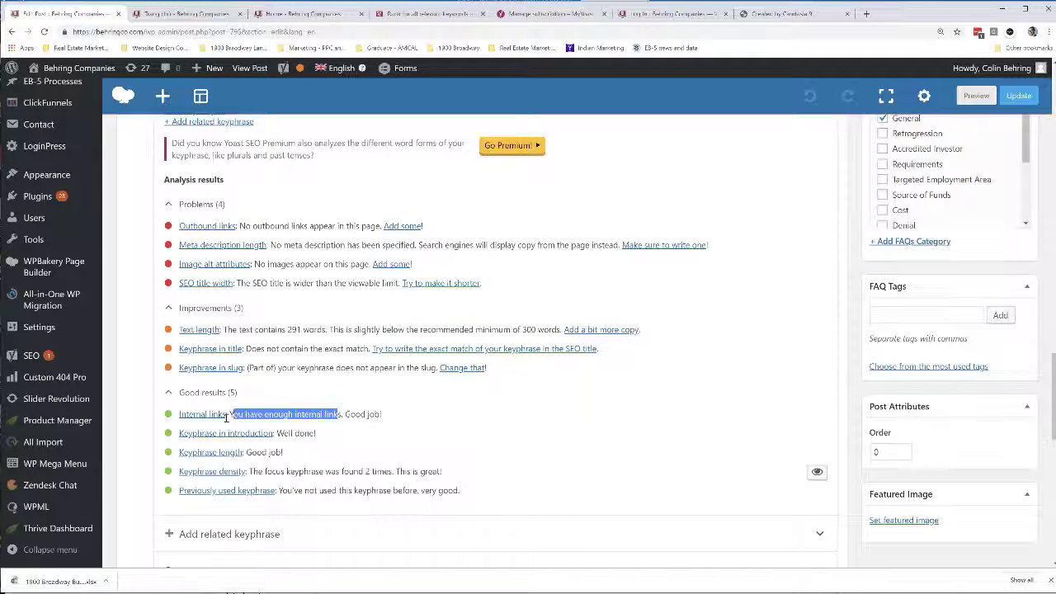
click(203, 414)
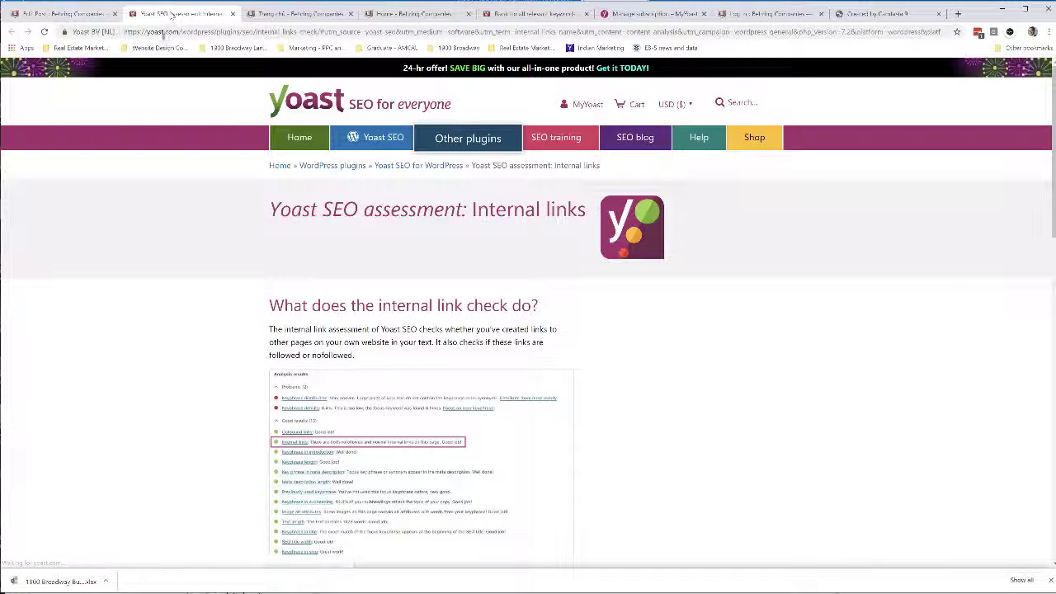
click(74, 13)
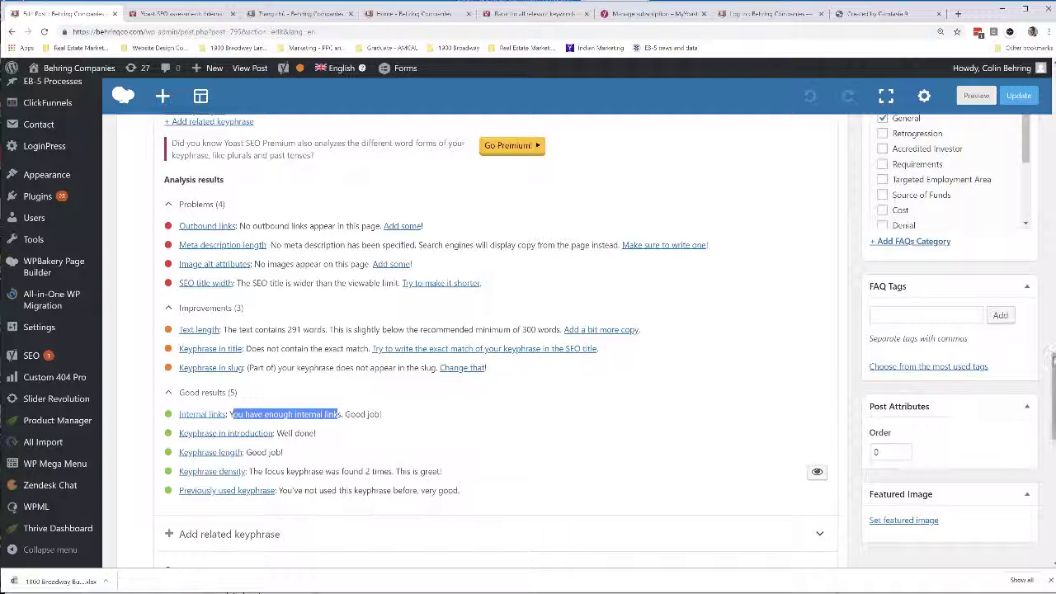
Step: Expand the section for adding a related keyphrase and review what it offers
drag(1054, 364, 1054, 381)
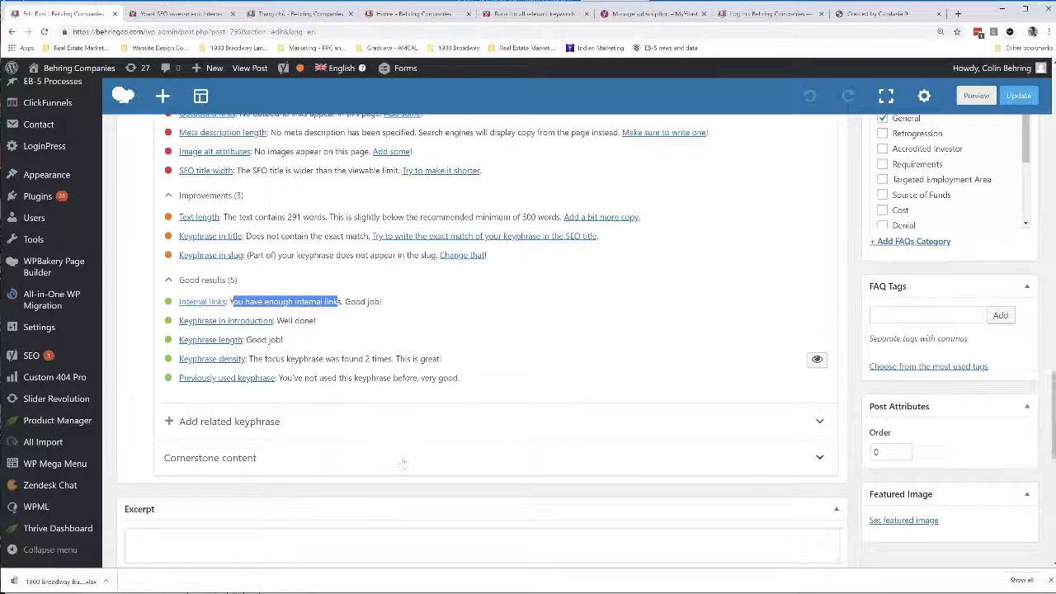
click(203, 424)
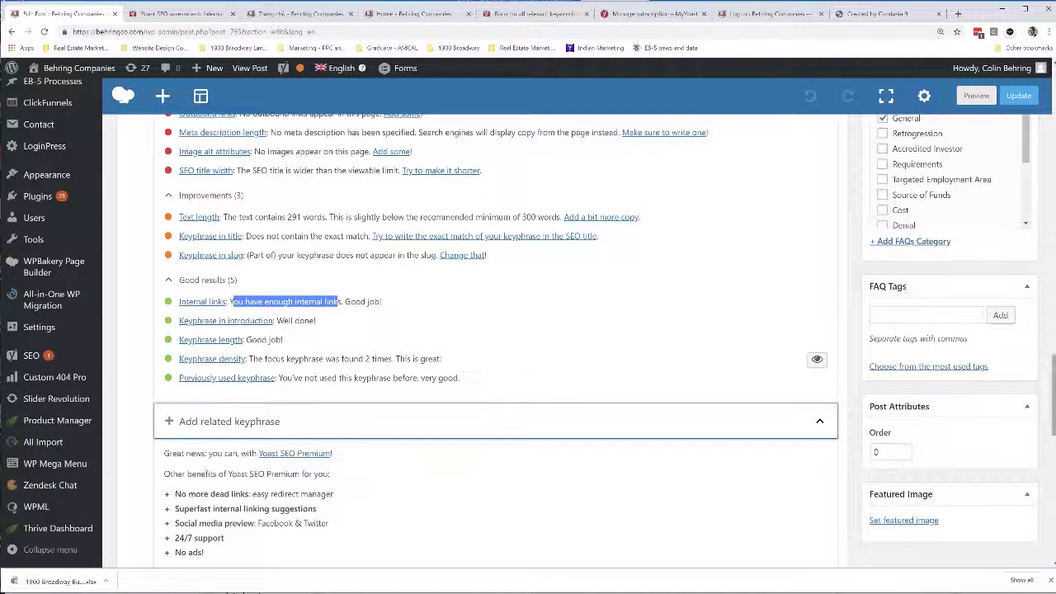
scroll(268, 467, down, 5)
scroll(269, 467, up, 3)
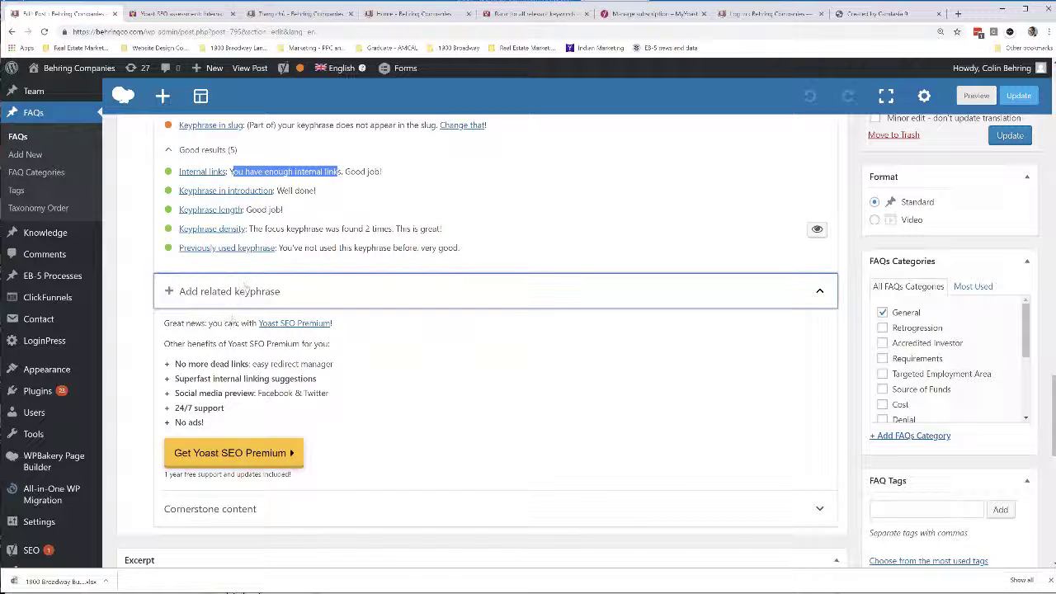
Step: Edit the search snippet and enter the meta description "EB-5 Protections and Guarantees. Lower EB-5 Risk"
scroll(1053, 387, up, 2)
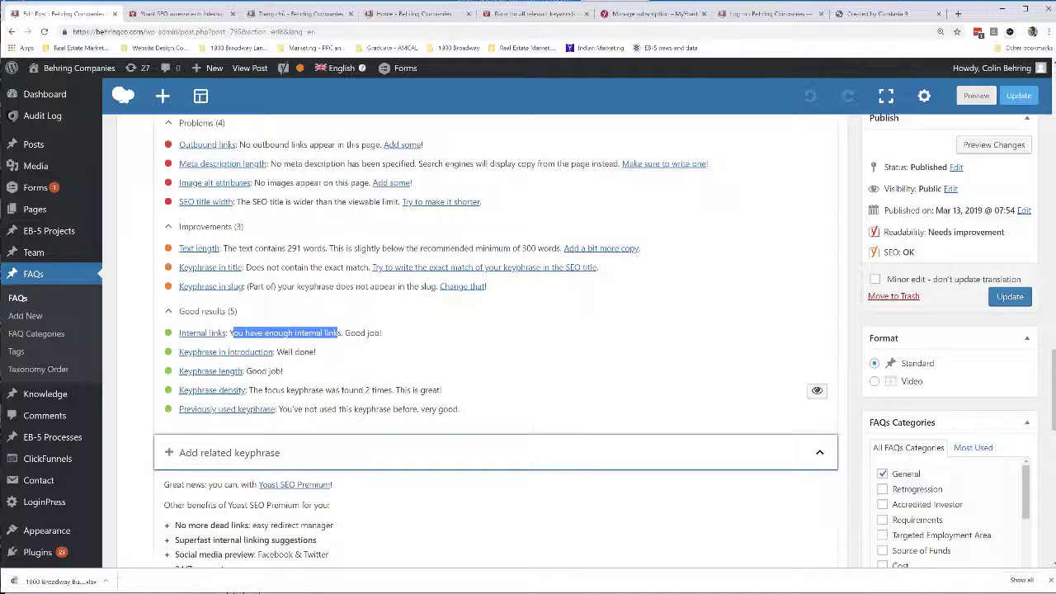
scroll(1053, 388, up, 5)
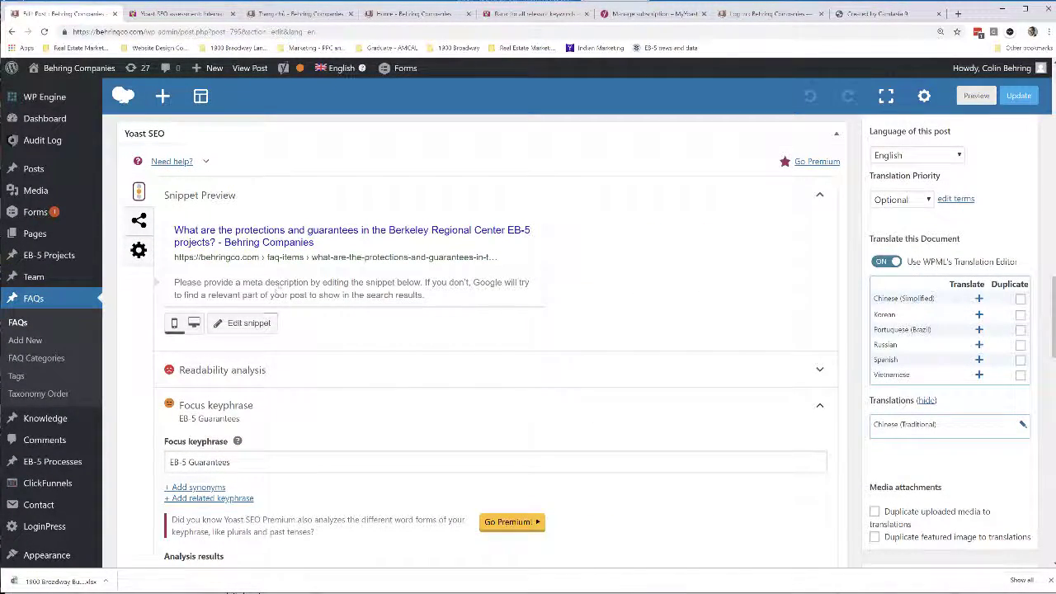
click(233, 324)
click(211, 505)
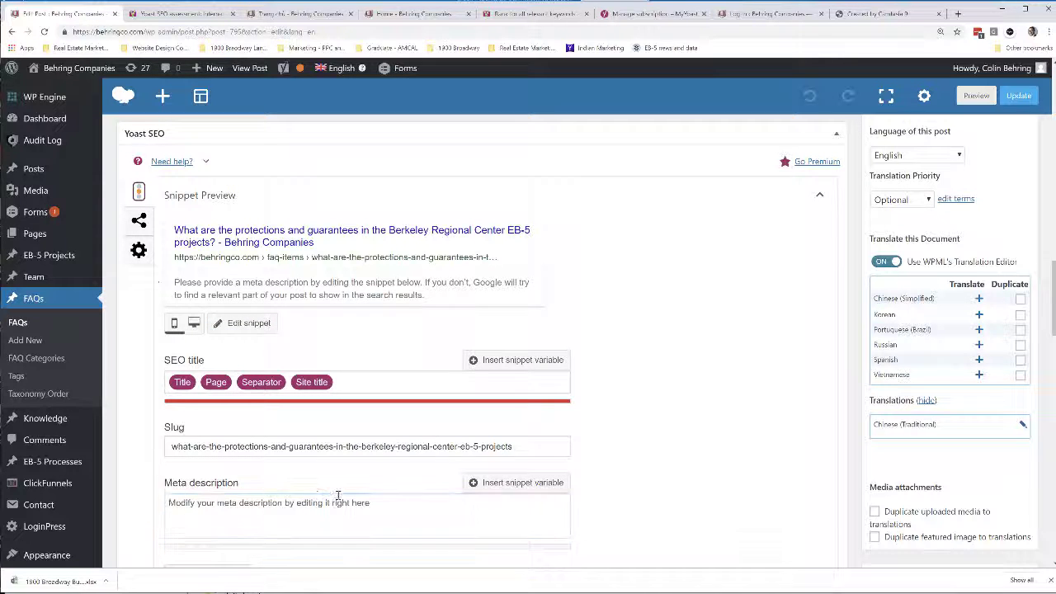
click(373, 504)
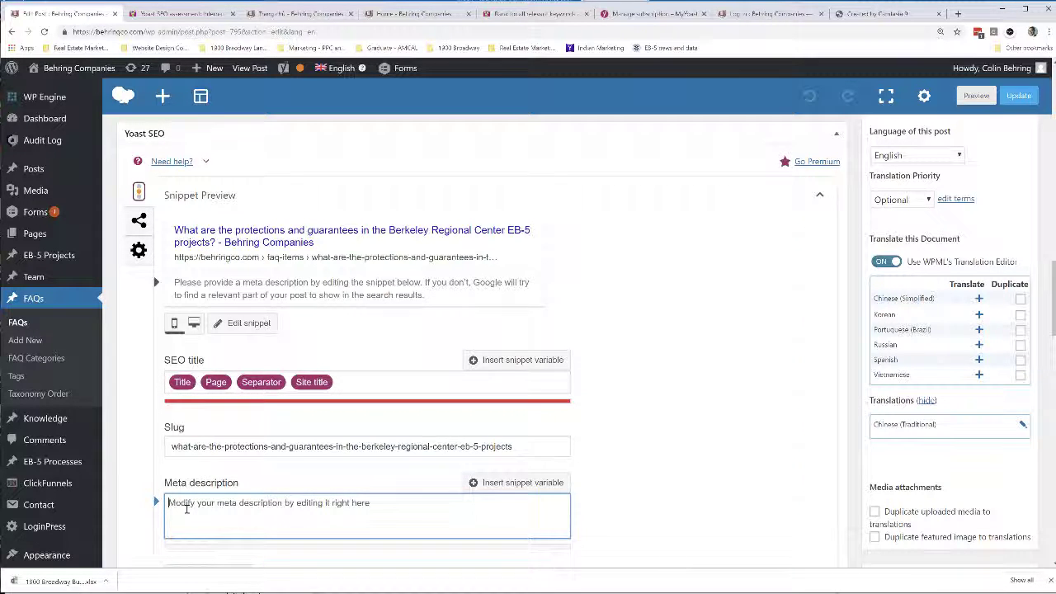
text(EB-5 P)
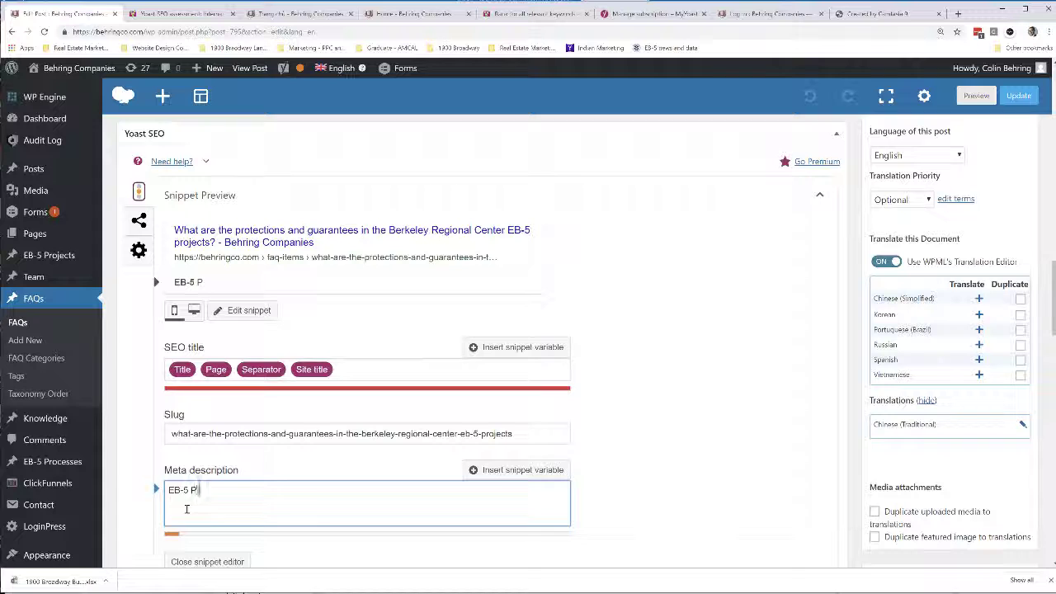
text(rotections and GUara)
key(BackSpace)
key(BackSpace)
key(BackSpace)
key(BackSpace)
text(uarantee)
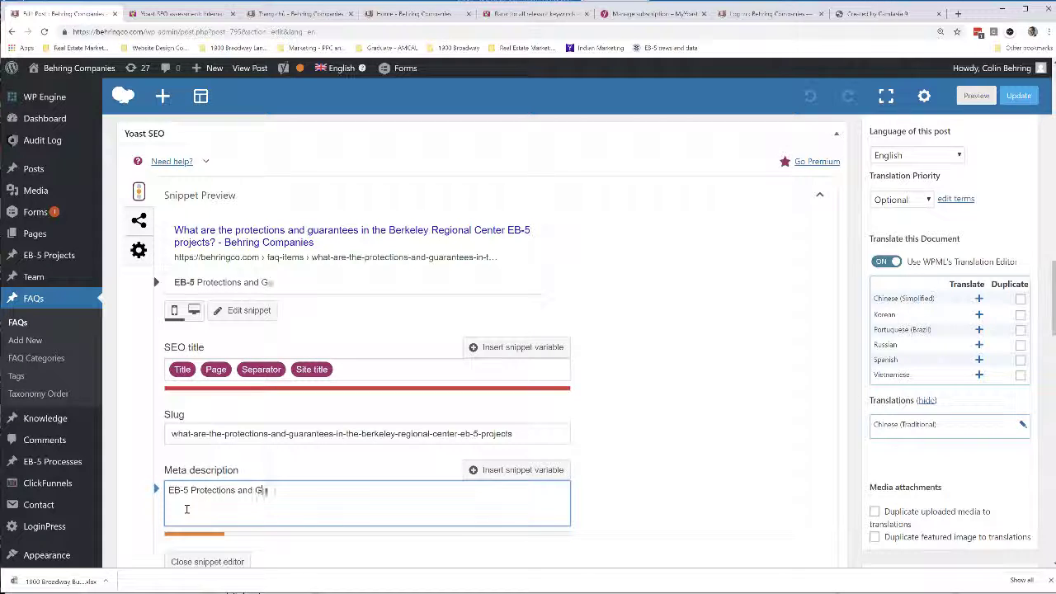
text(s. Lower EB-5 Risk)
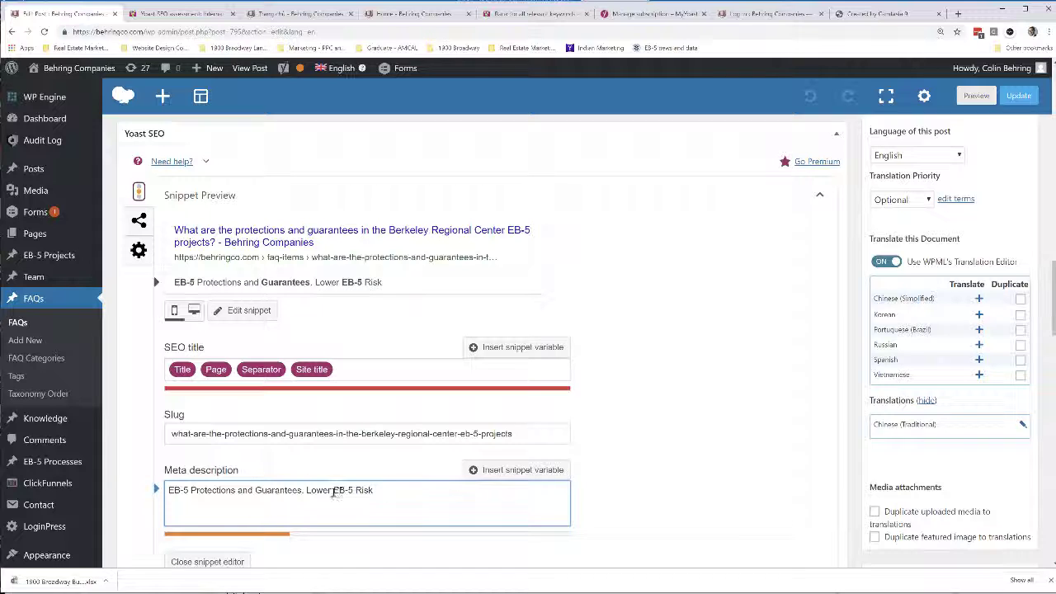
Step: Change "Lower" to "Low" in the meta description and insert "Construction Completion Guarantees." before that phrase
key(BackSpace)
key(BackSpace)
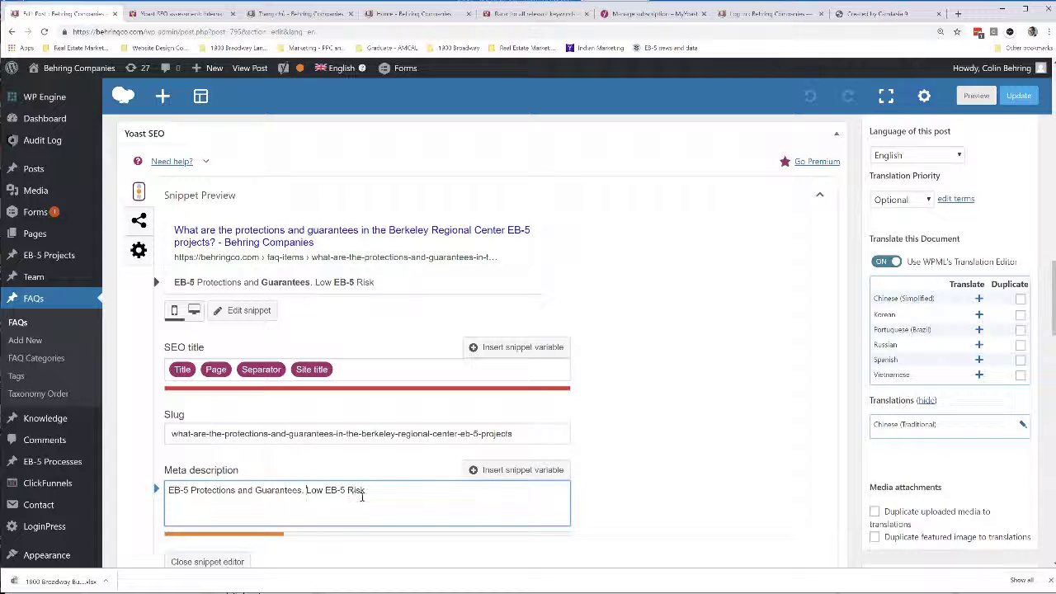
text(Constructio)
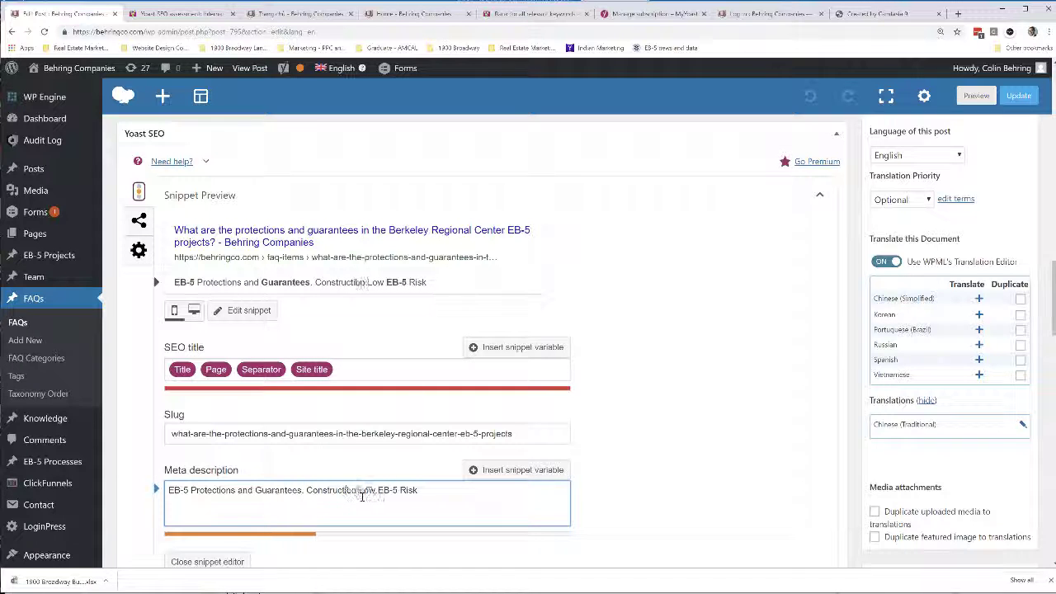
text(n )
text(Complet)
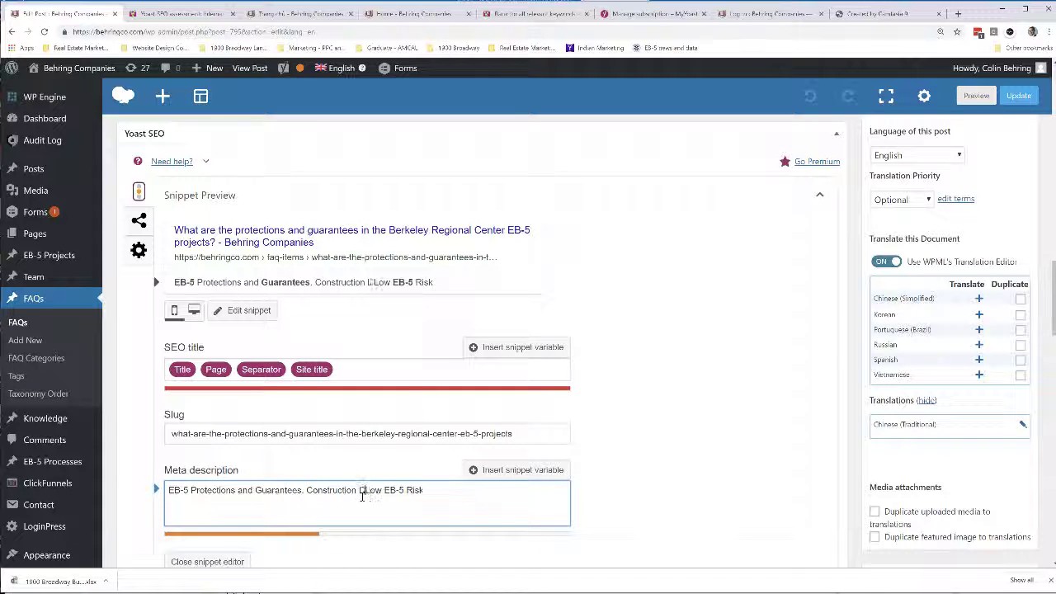
text(ion Guarantees)
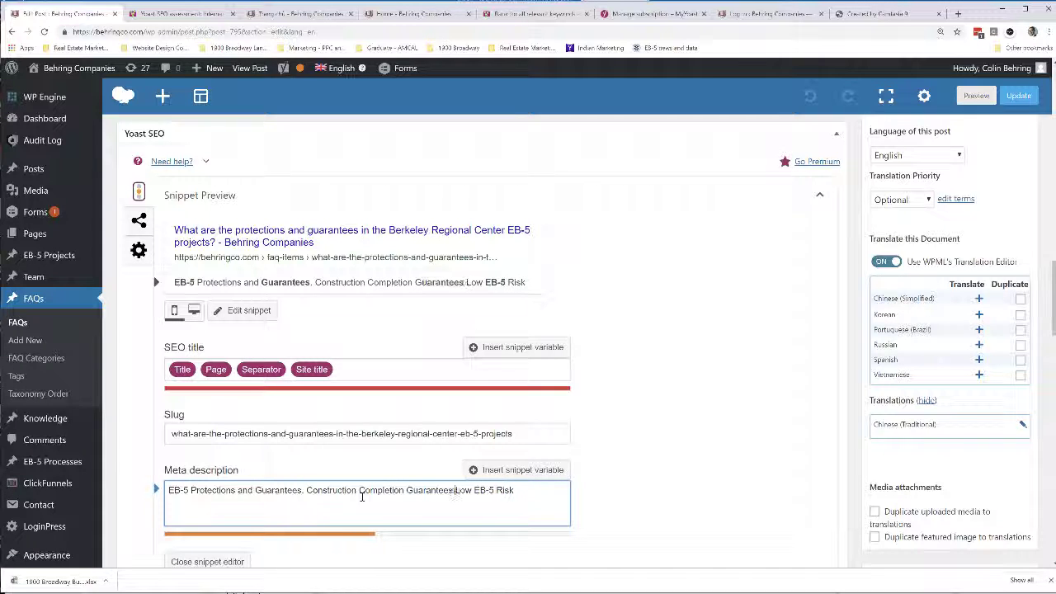
text(.)
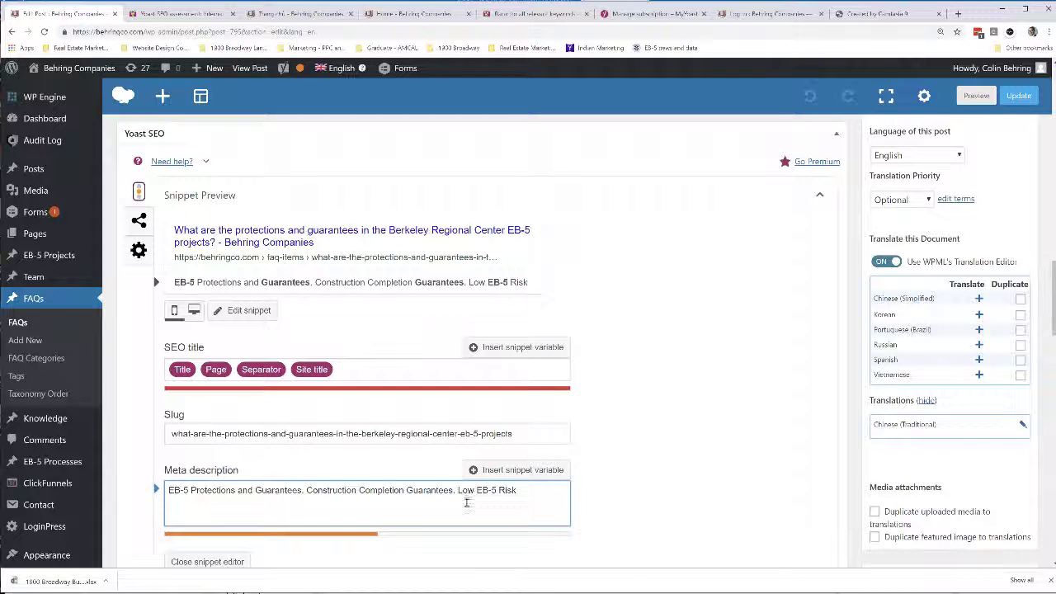
Step: Insert "EB-5 Investor Protections." before "Construction Completion Guarantees." in the meta description
click(306, 490)
text(EB-5 Inve)
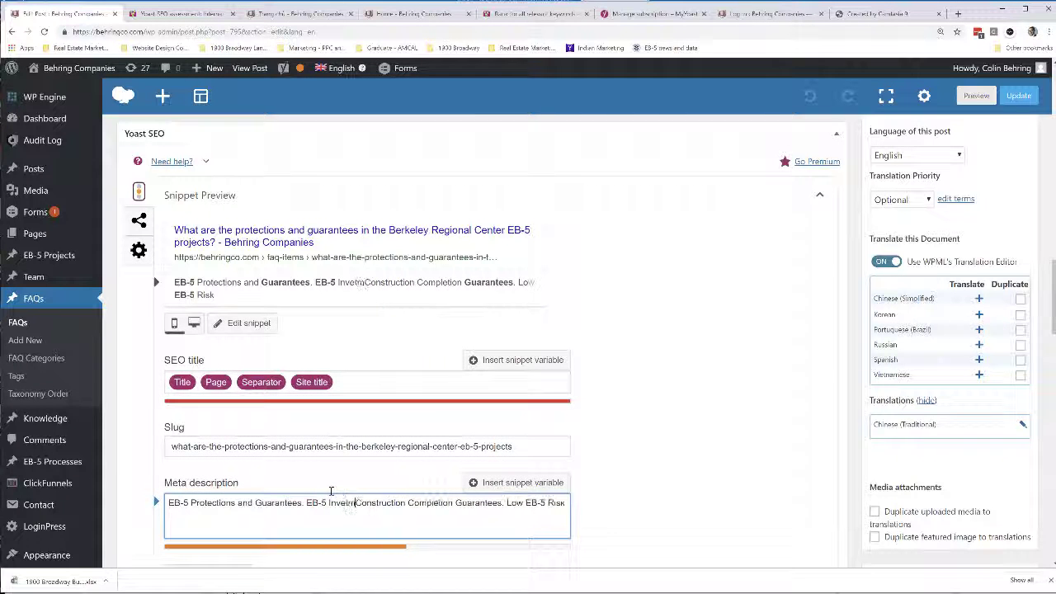
text(stor Prote)
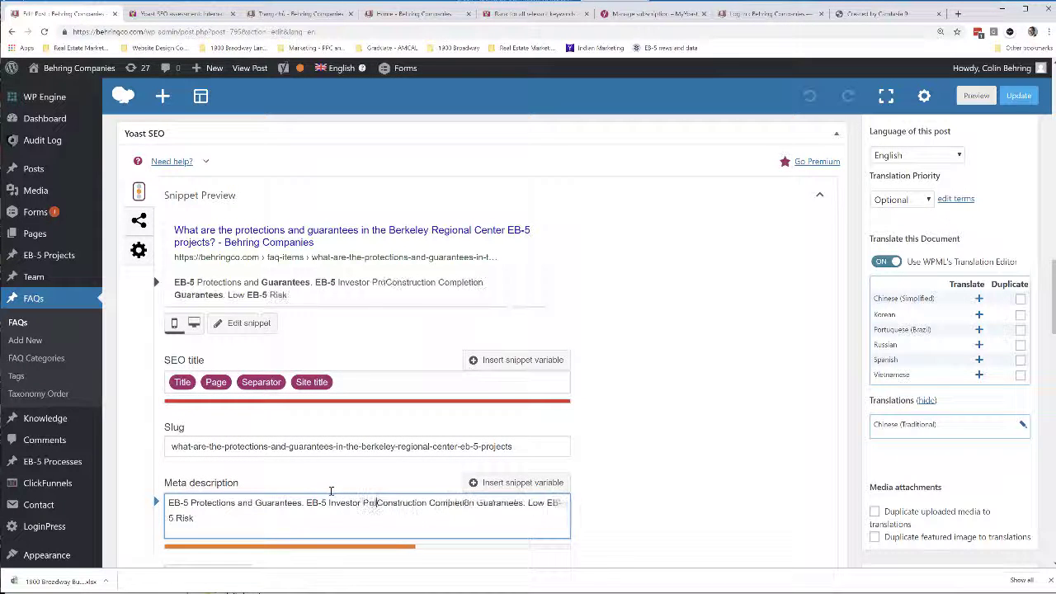
text(ctions. )
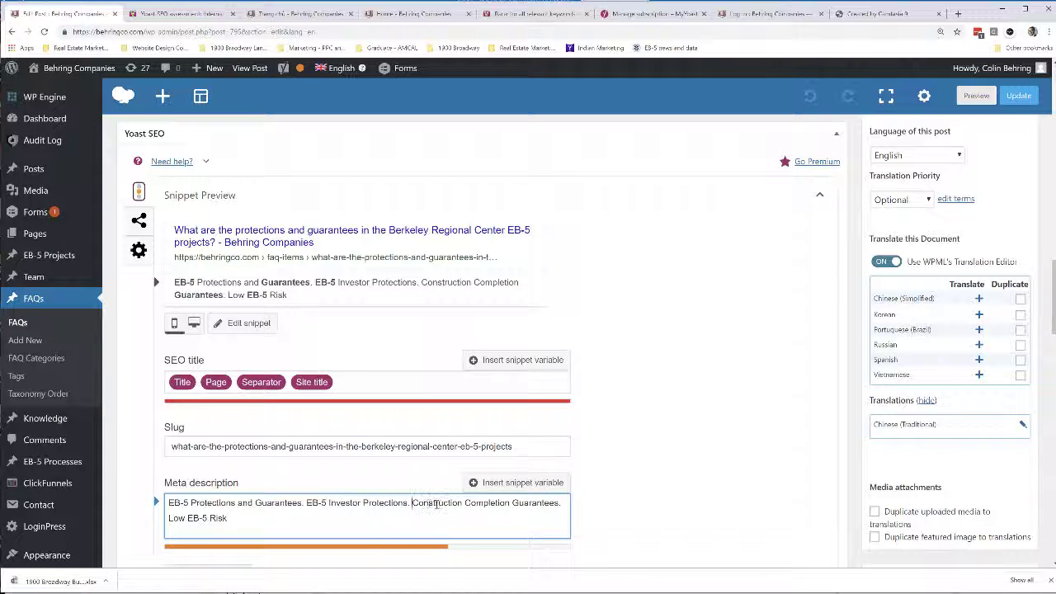
Step: Add "EB-5 Risk Control." to the meta description and place it ahead of "EB-5 Investor Protections."
text(E)
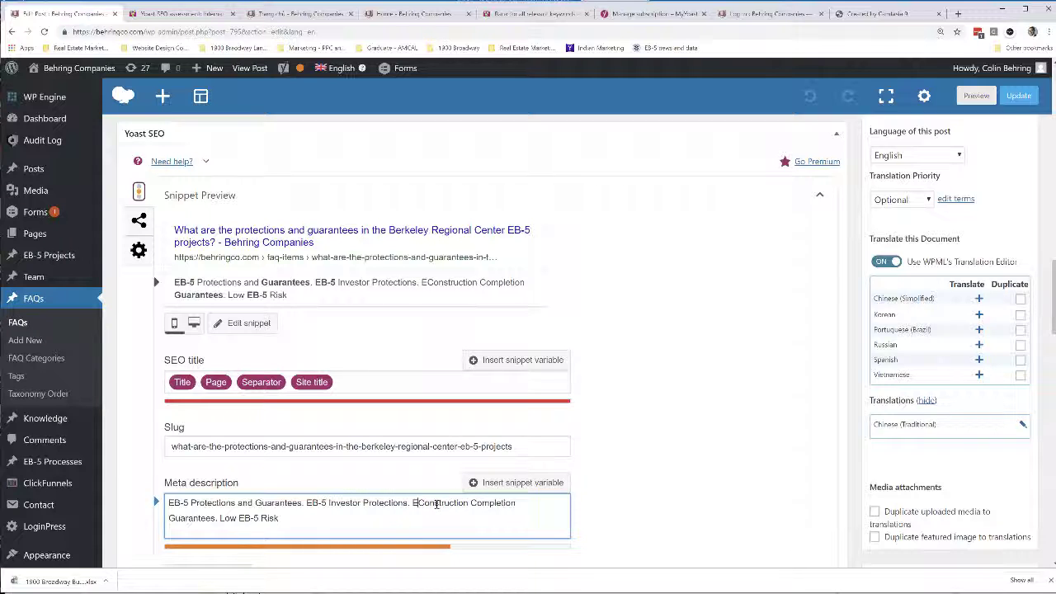
text(B-5 Risks)
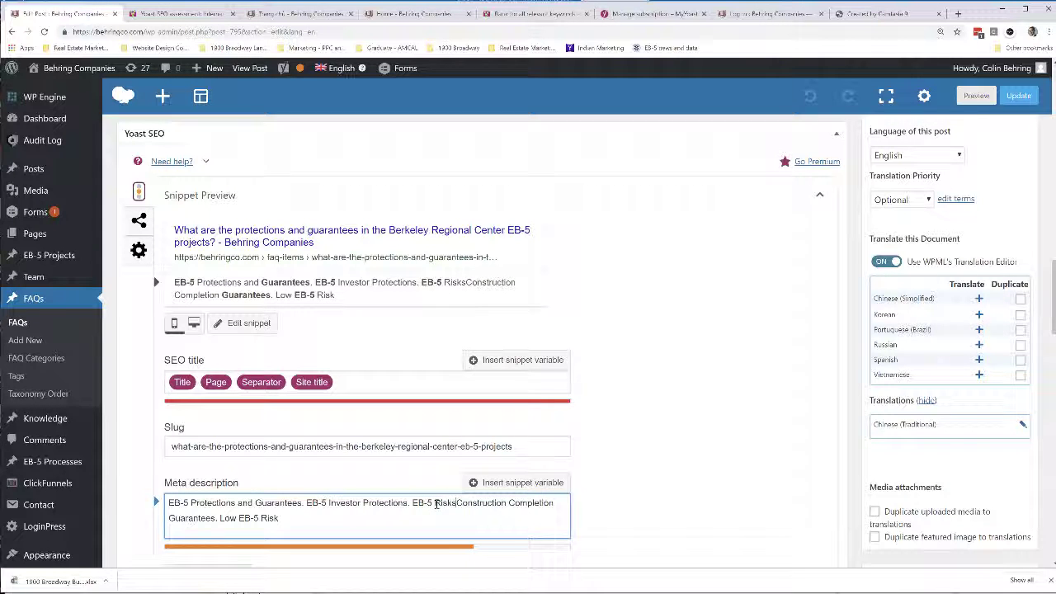
key(BackSpace)
text(Control.)
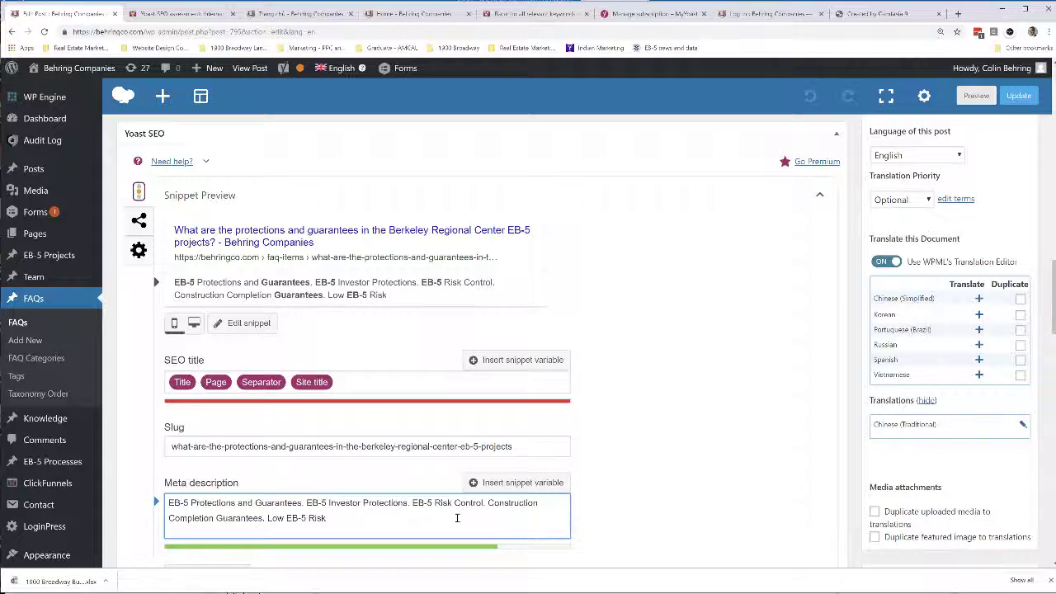
drag(487, 502, 412, 504)
key(ctrl+c)
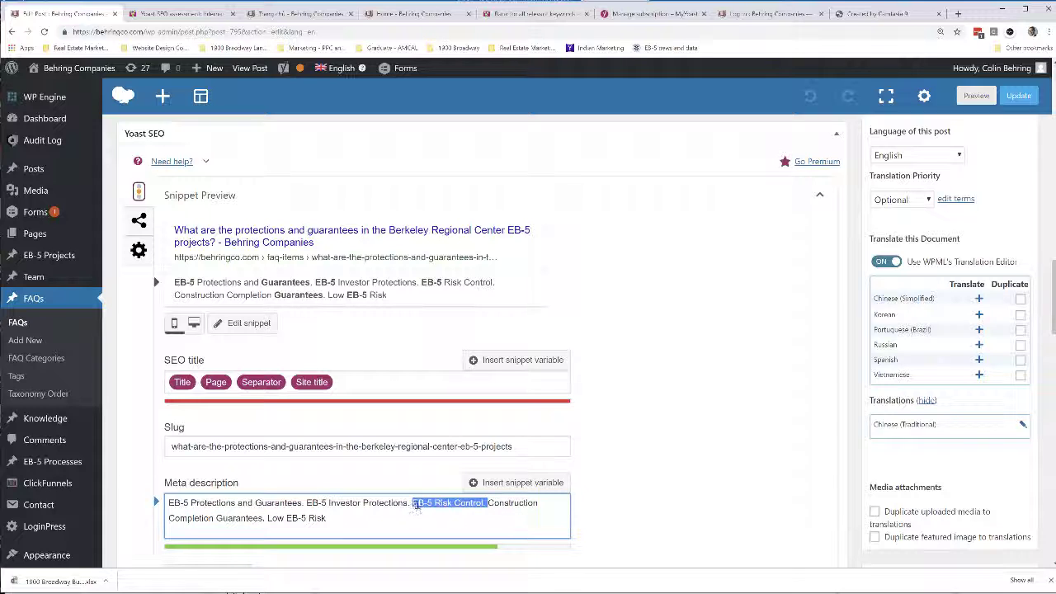
key(BackSpace)
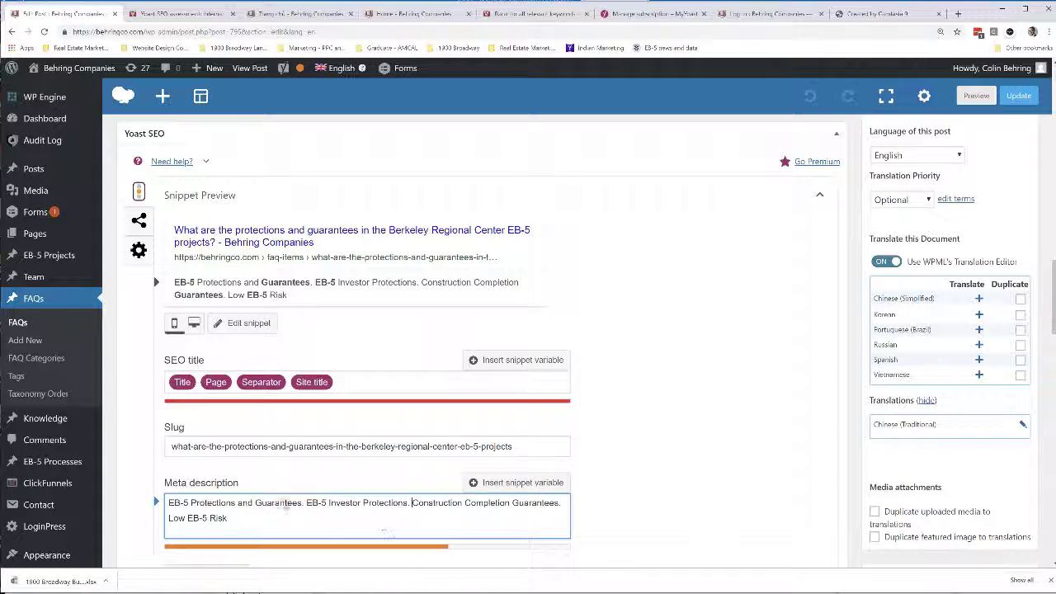
key(ctrl+v)
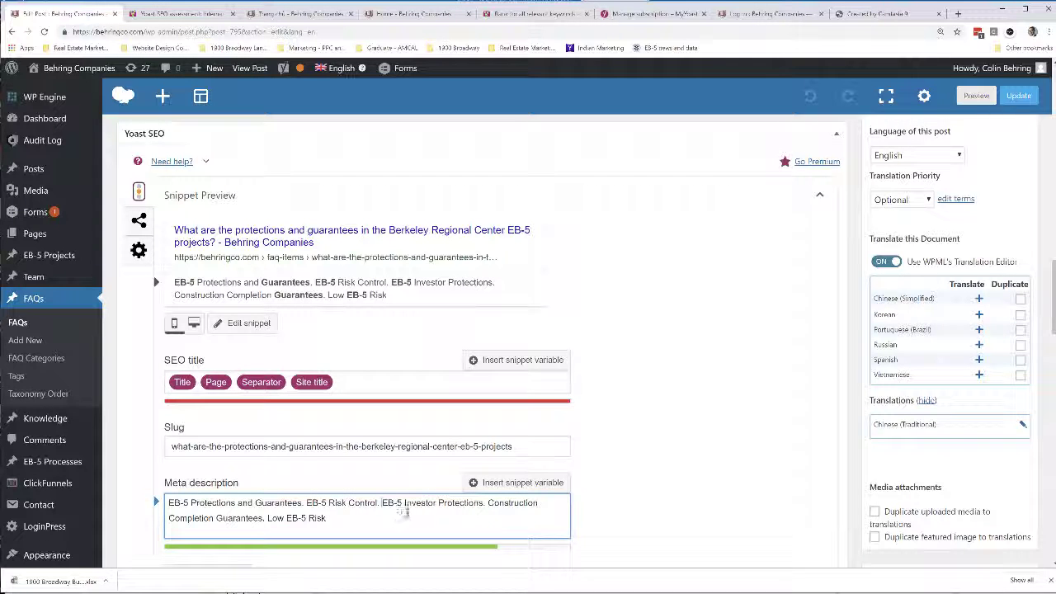
Step: End "Low EB-5 Risk" with a period and append "EB-5 Regional Center Protections." to the meta description
click(392, 528)
scroll(798, 376, down, 5)
drag(1054, 342, 1054, 109)
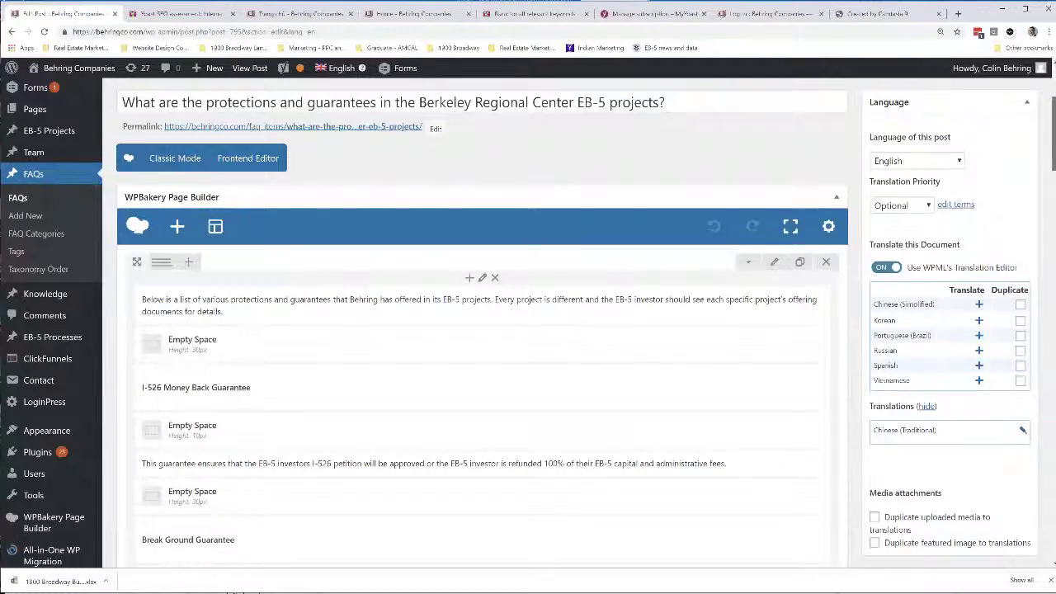
drag(1054, 109, 1053, 346)
scroll(355, 371, up, 5)
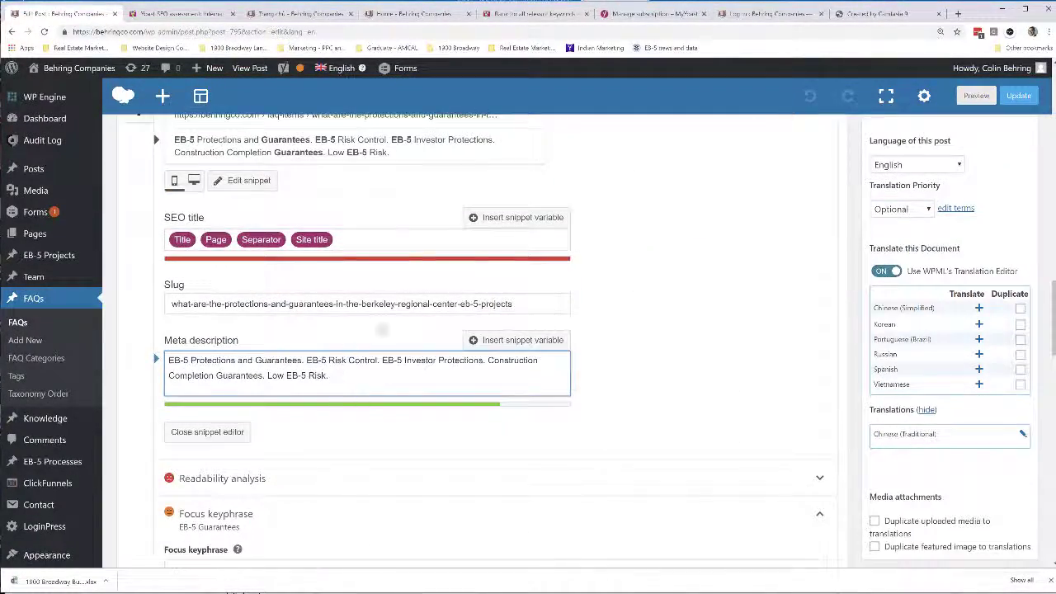
text(EB-5 Regioanl)
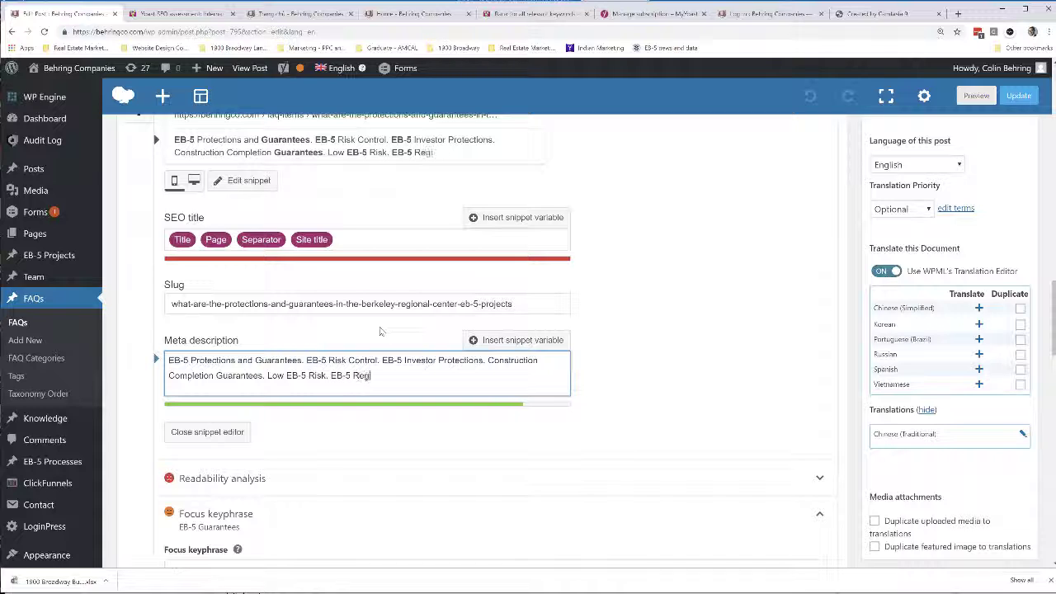
key(BackSpace)
key(BackSpace)
key(BackSpace)
key(BackSpace)
text(onal Center Protections.)
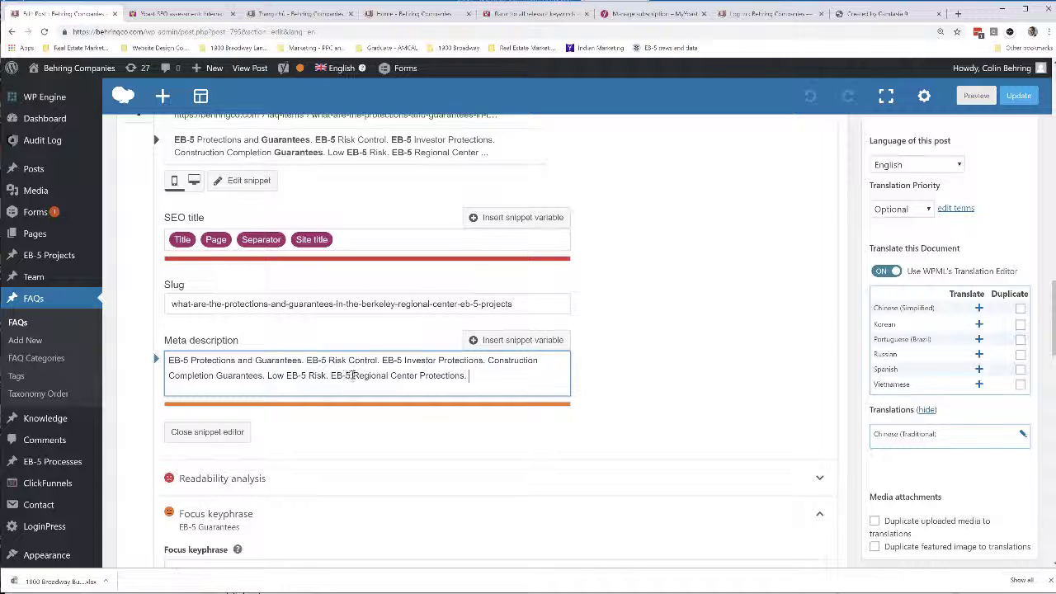
Step: Retype "EB-5" in the meta description's last phrase and remove its word "Protections"
drag(353, 376, 333, 377)
key(BackSpace)
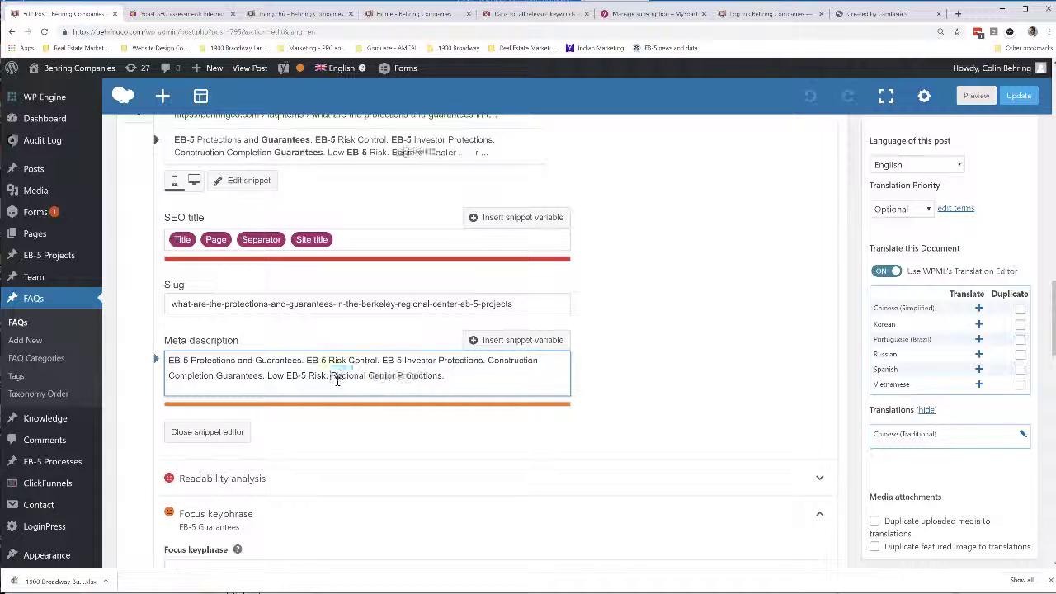
text(EB-5)
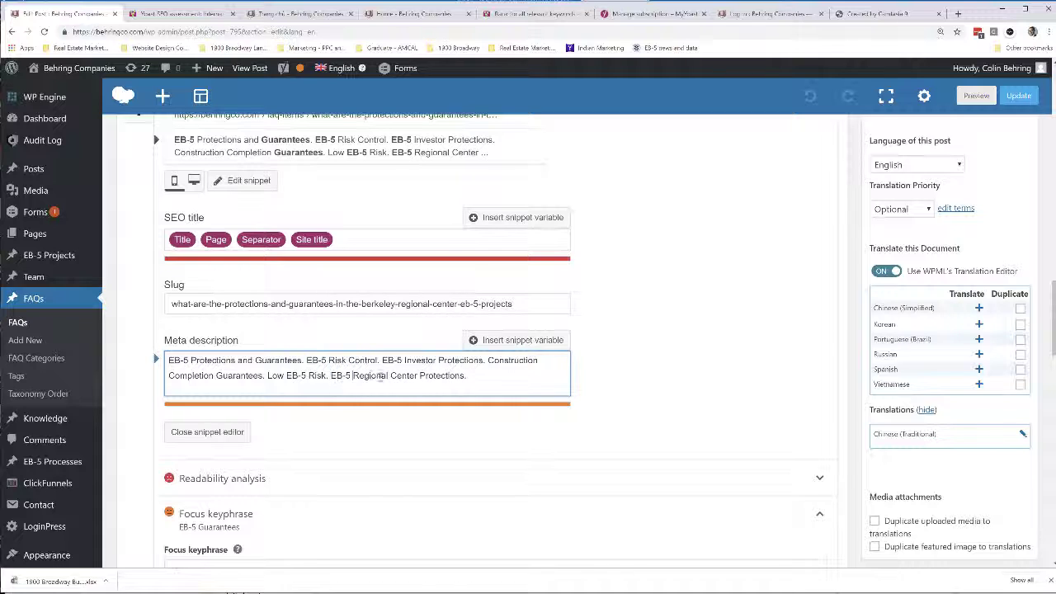
drag(420, 375, 466, 376)
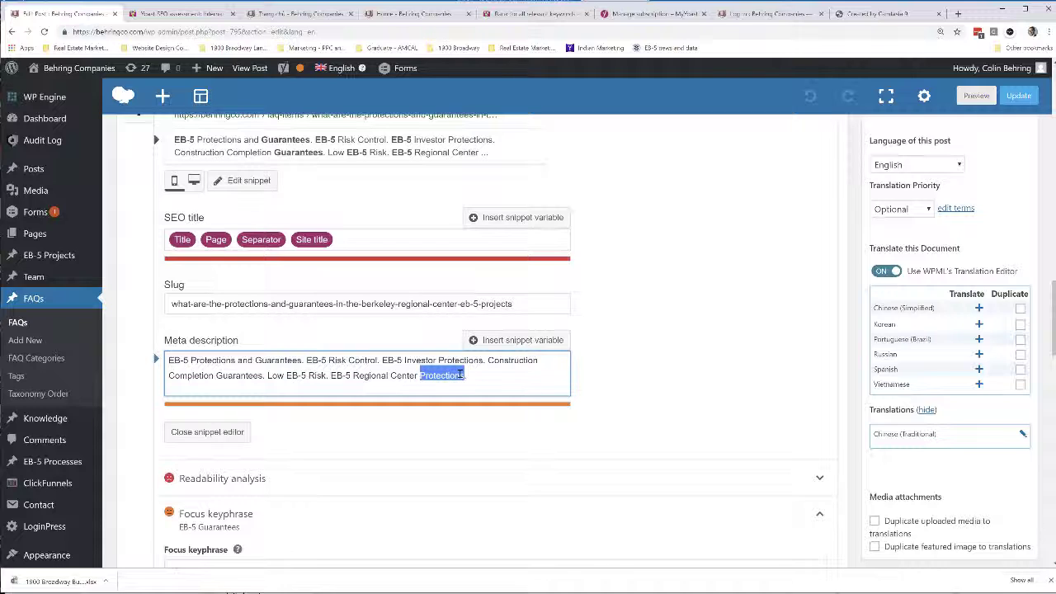
key(BackSpace)
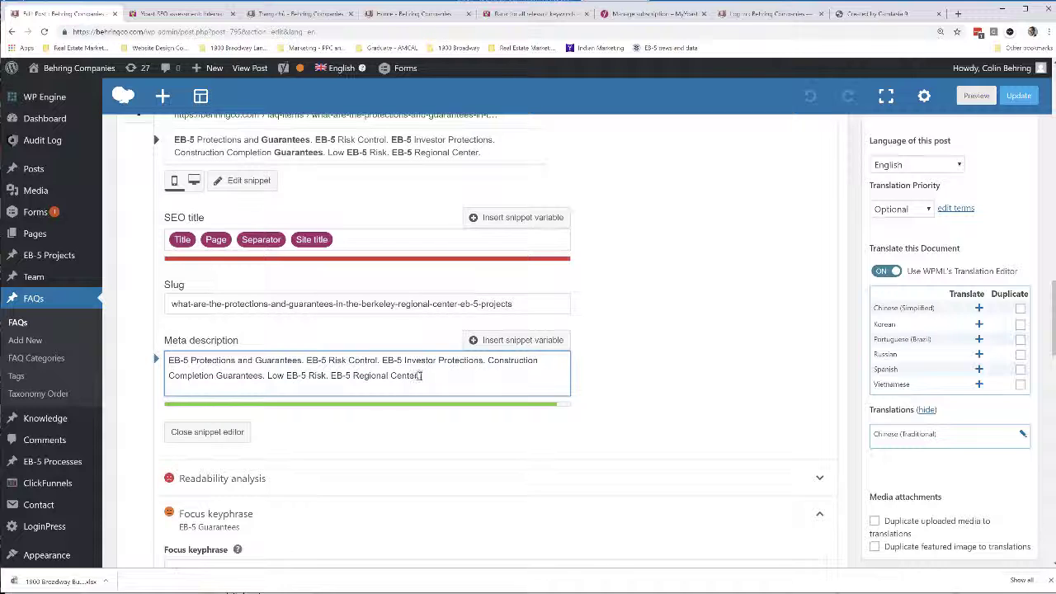
Step: Move "EB-5 Regional Center" from the end of the meta description to just before "Risk Control" and close the snippet editor
drag(418, 376, 332, 376)
key(BackSpace)
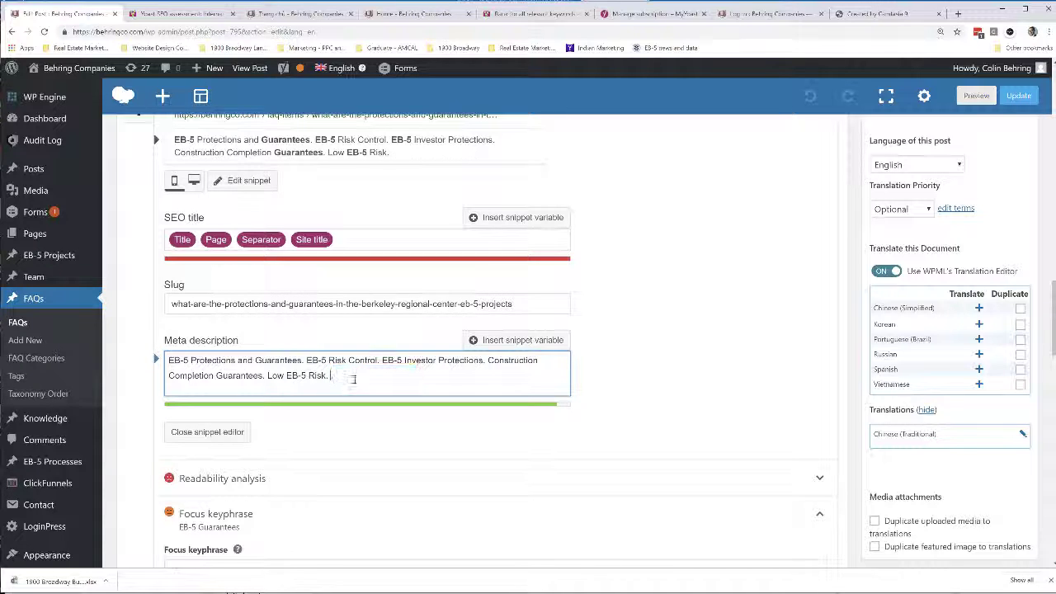
key(ctrl+v)
key(ctrl+v)
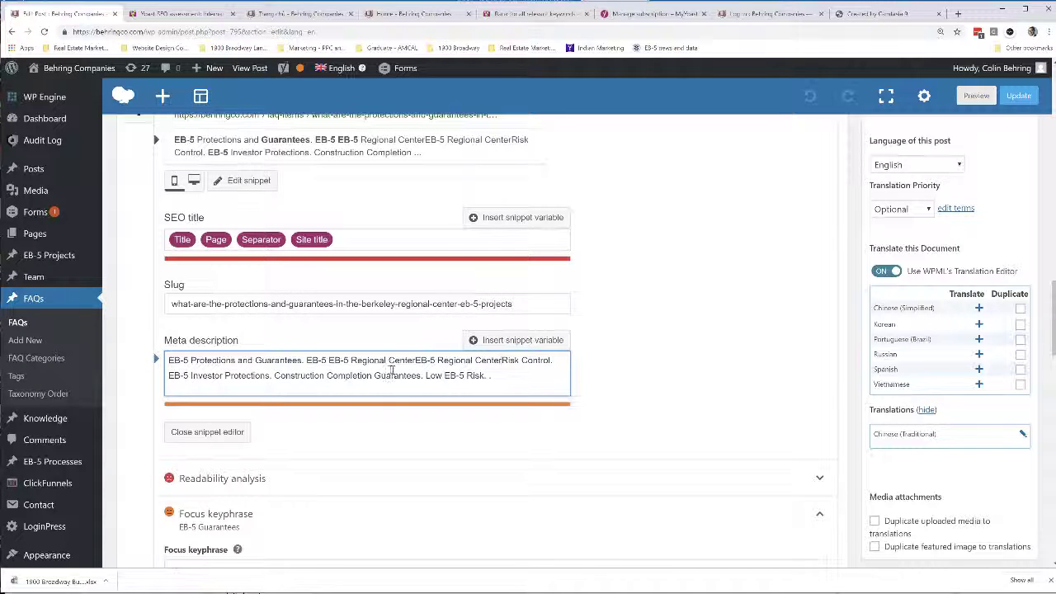
key(ctrl+z)
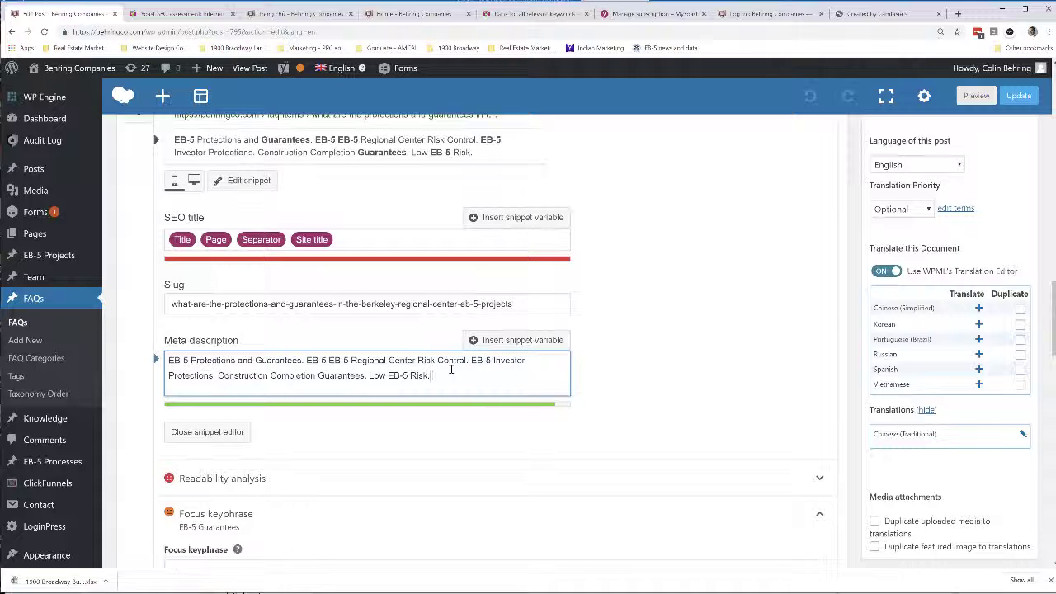
click(207, 431)
Step: Add the FAQ tags "Protections & Guarantees", "EB-5 FAQ", "EB-5 Risk" and "Guarantees" to the post
scroll(219, 443, down, 10)
scroll(219, 443, up, 10)
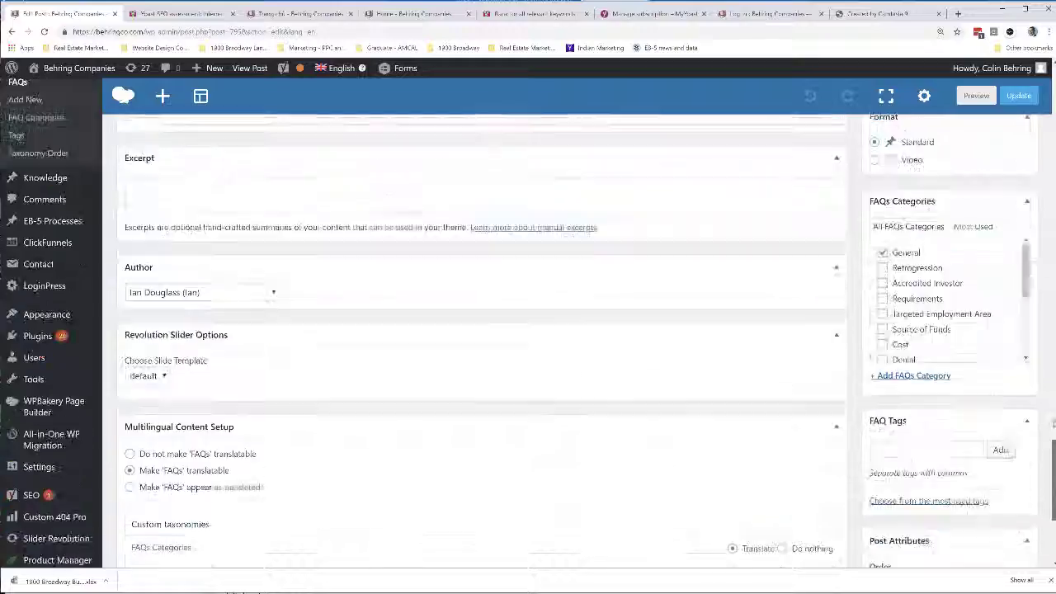
drag(1054, 281, 1054, 412)
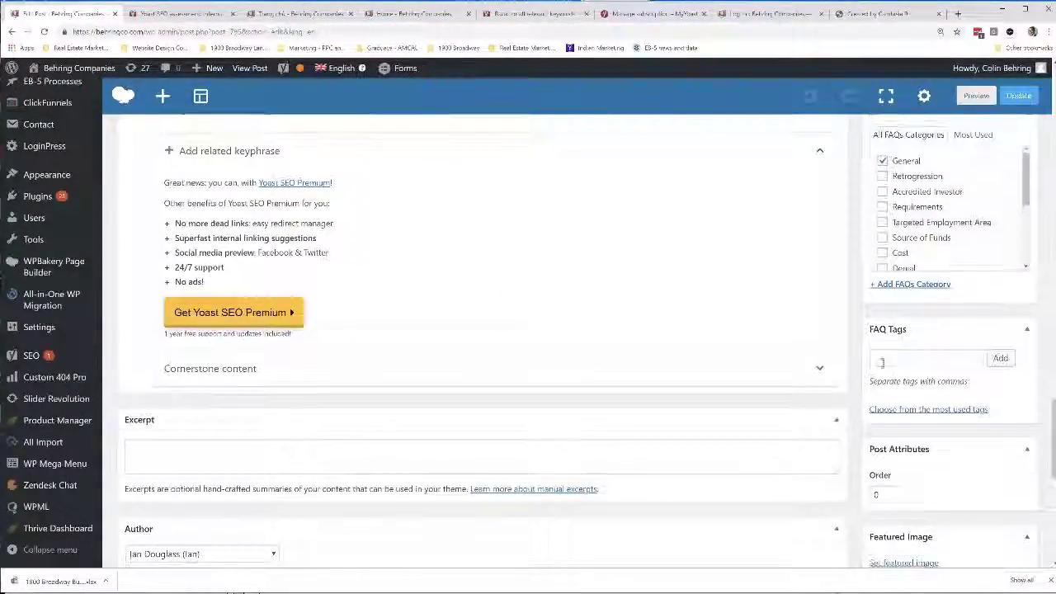
click(923, 355)
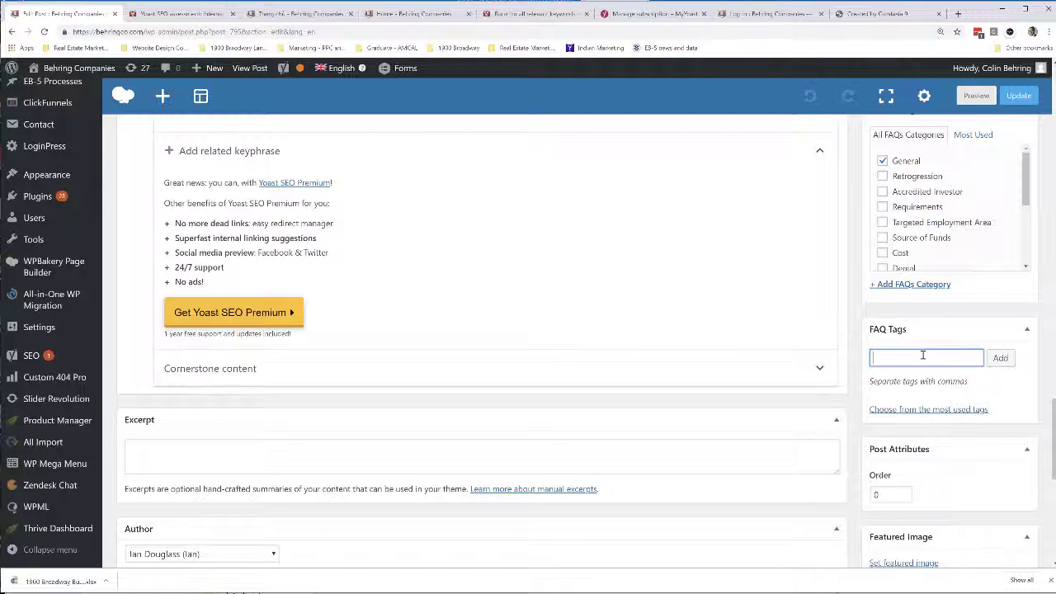
click(1008, 359)
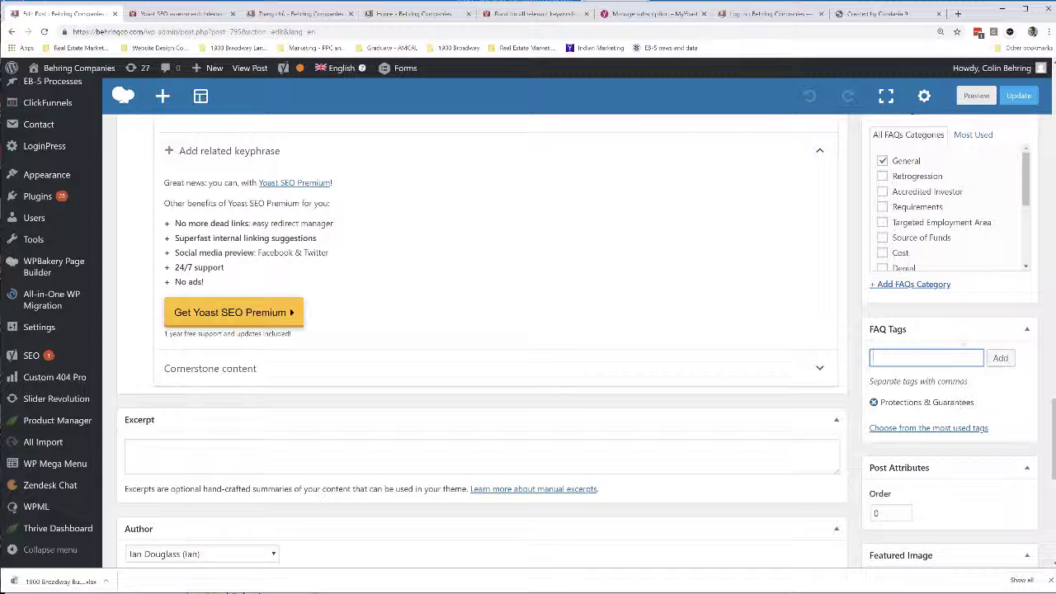
text(EB-5 FAQ)
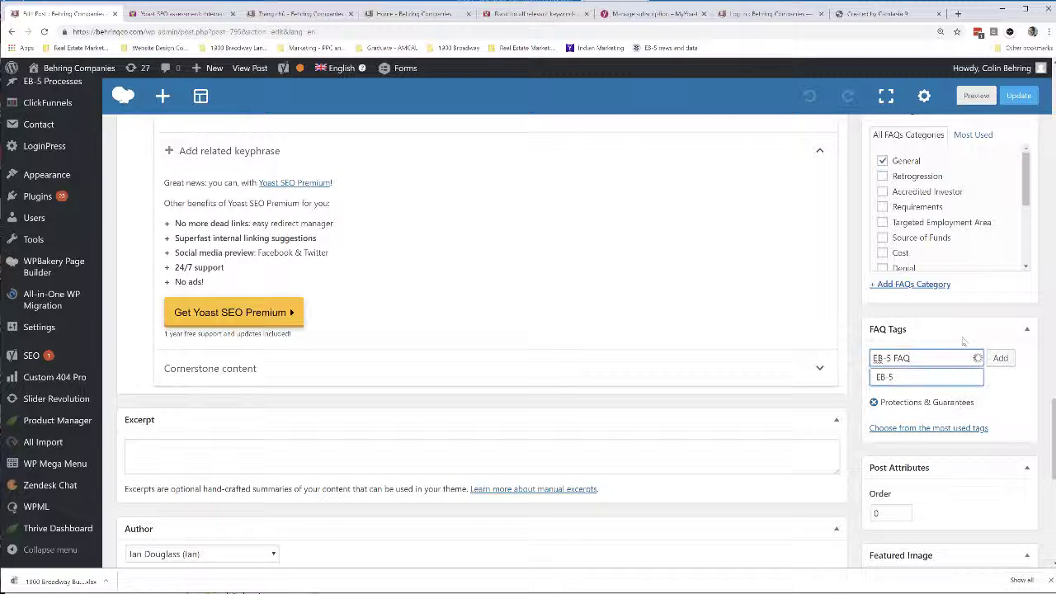
key(Return)
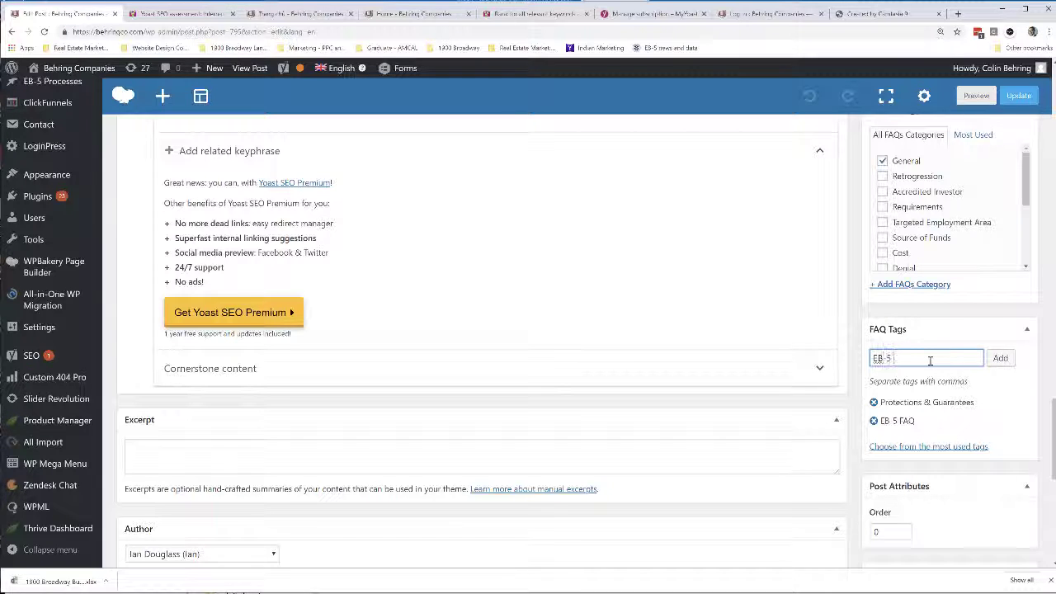
click(1000, 358)
scroll(1048, 413, up, 1)
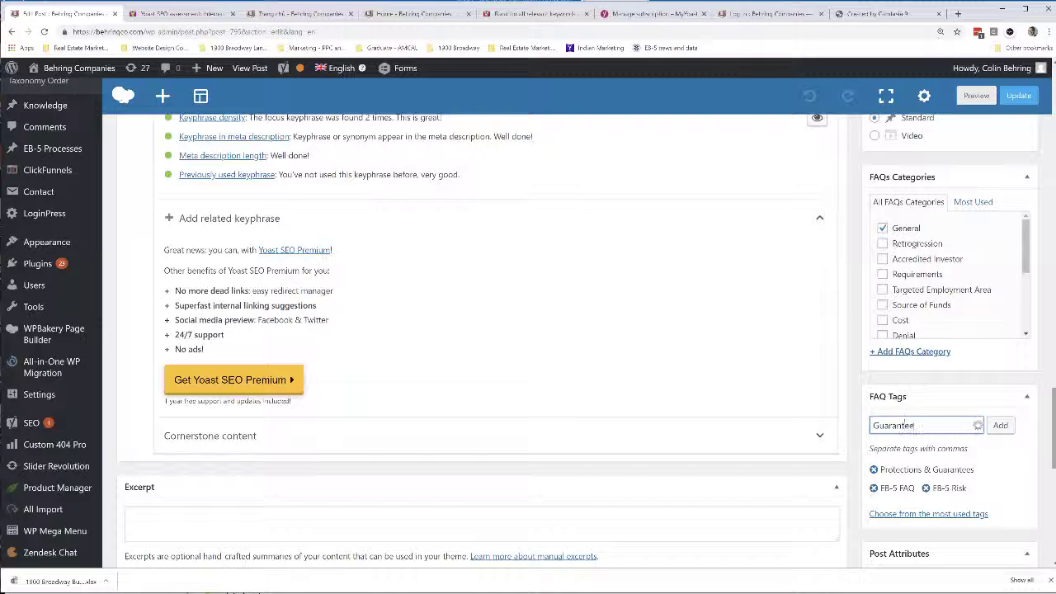
click(1000, 425)
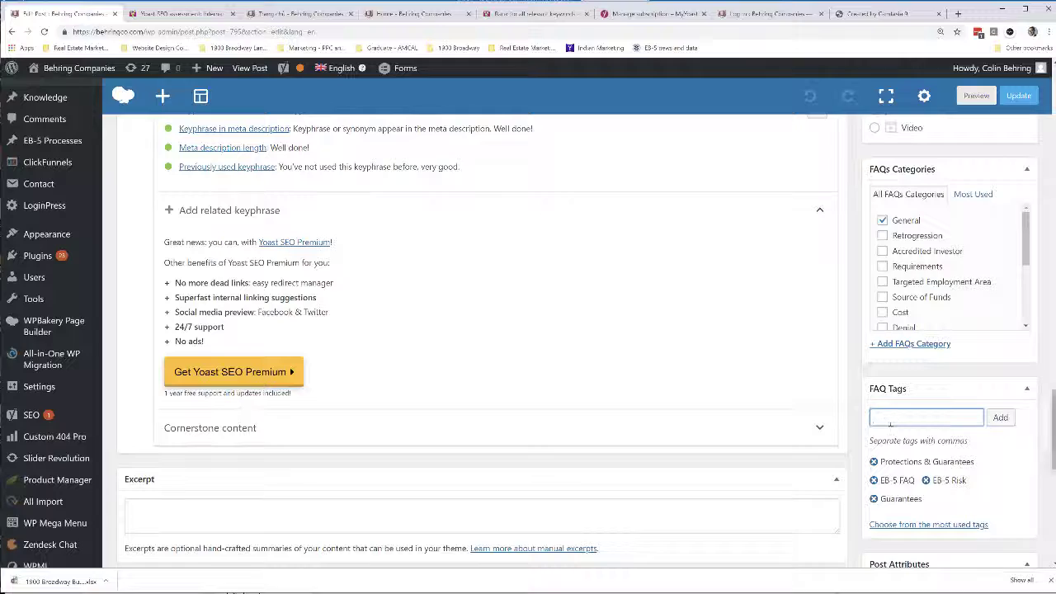
Step: Begin the body paragraph under the Construction Completion Guarantee heading with "The Construction Completion Guarantee is when the", lowercasing the original opening word
scroll(891, 425, up, 10)
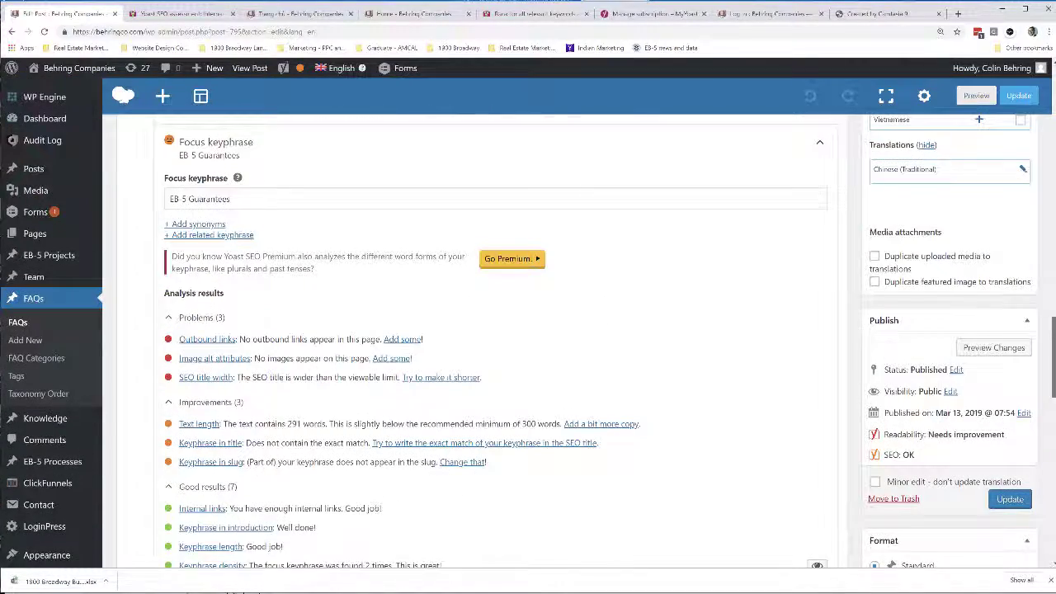
scroll(864, 335, down, 1)
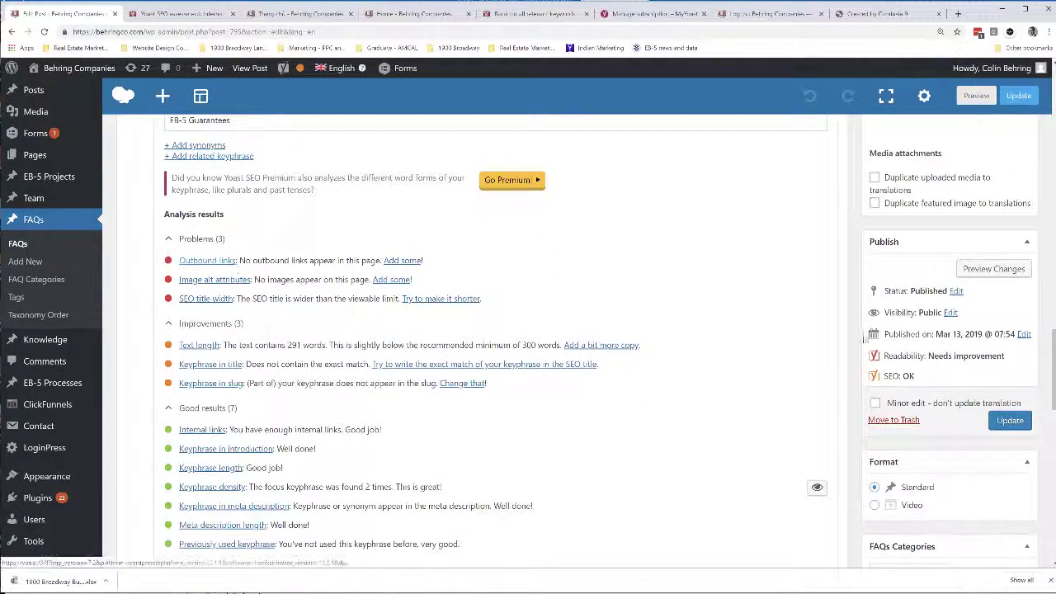
drag(1053, 371, 1052, 199)
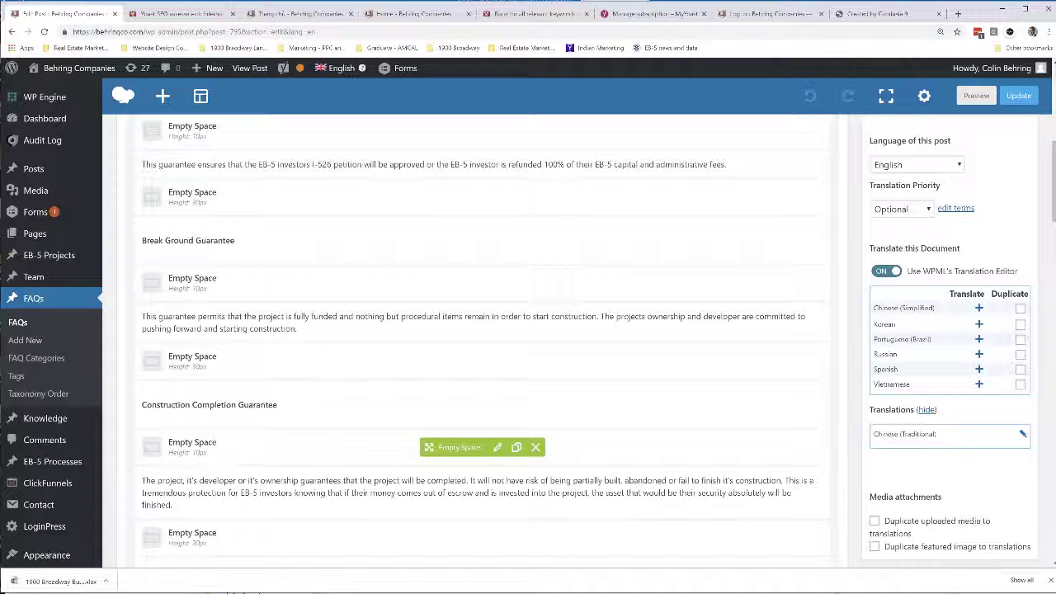
click(494, 404)
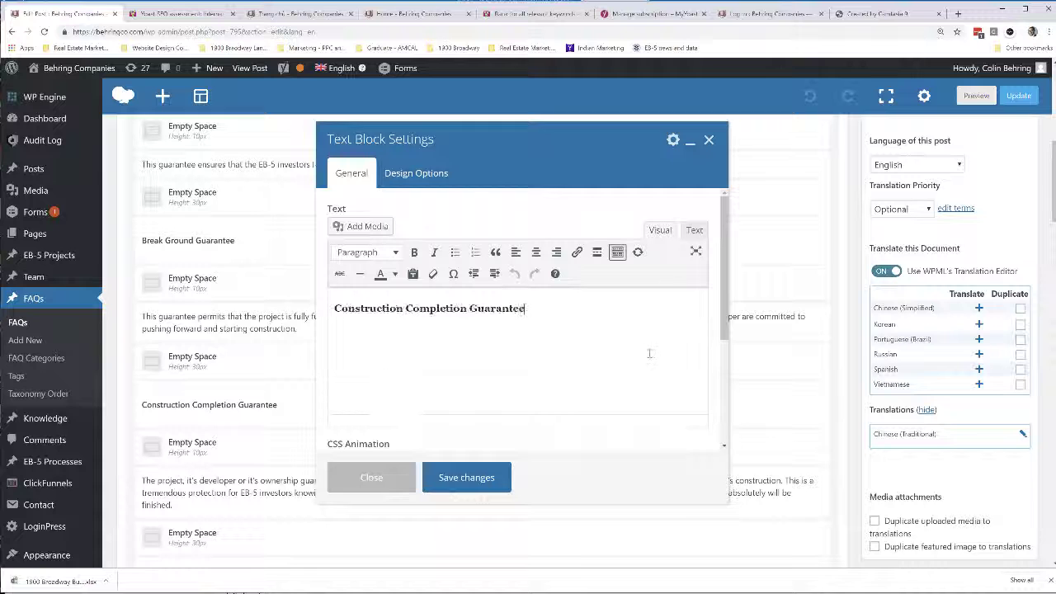
click(709, 140)
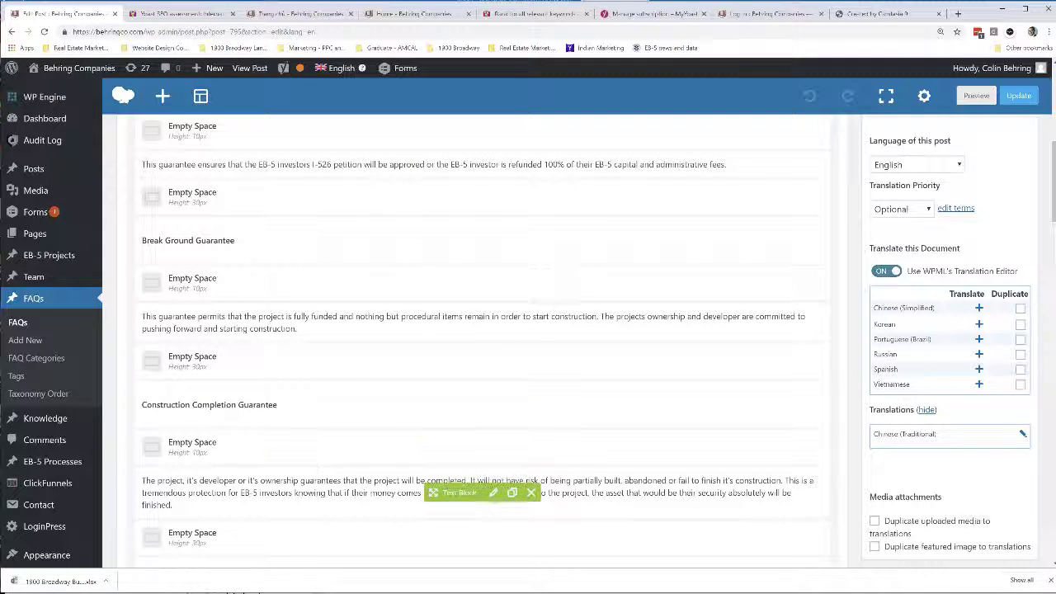
click(493, 494)
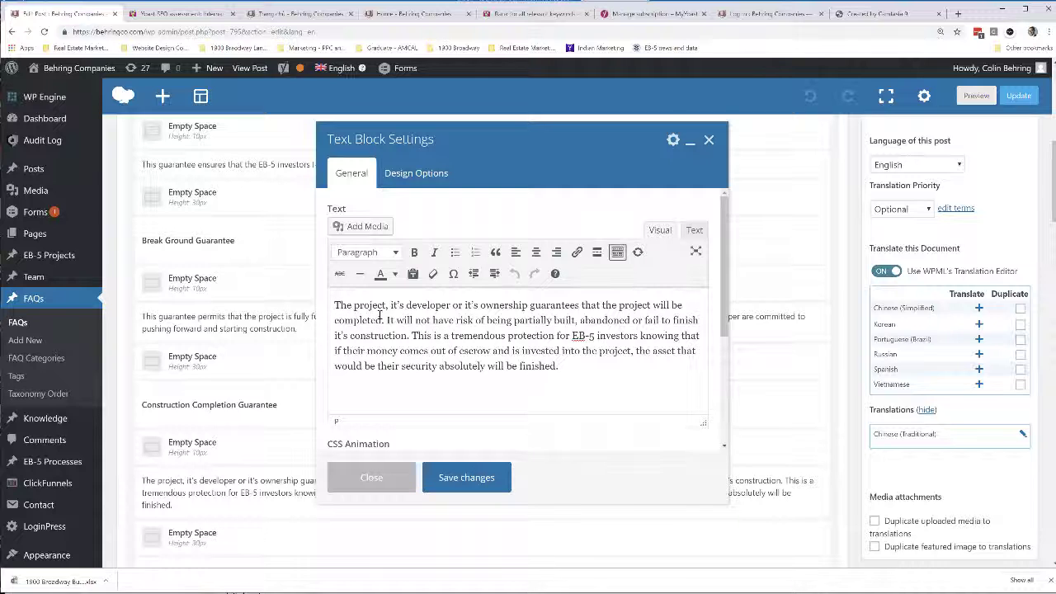
text(The Construc)
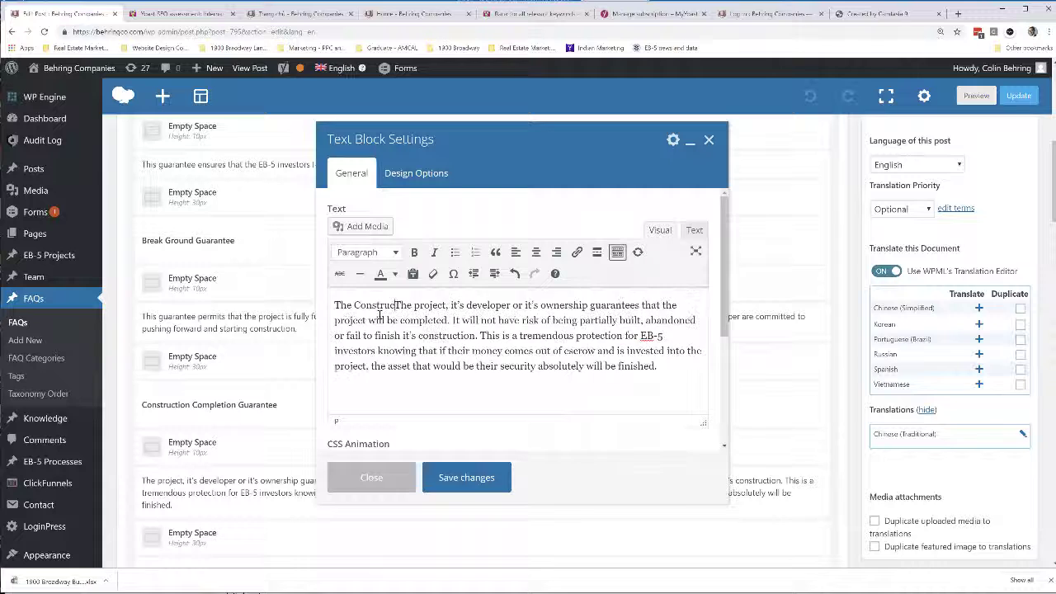
text(tion Completion )
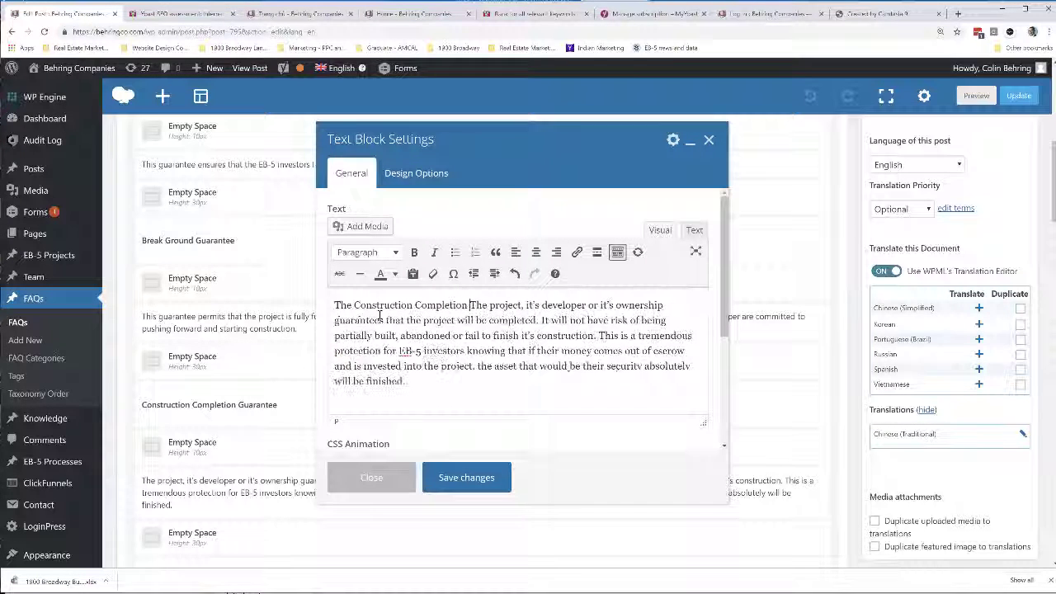
text(Guarantee )
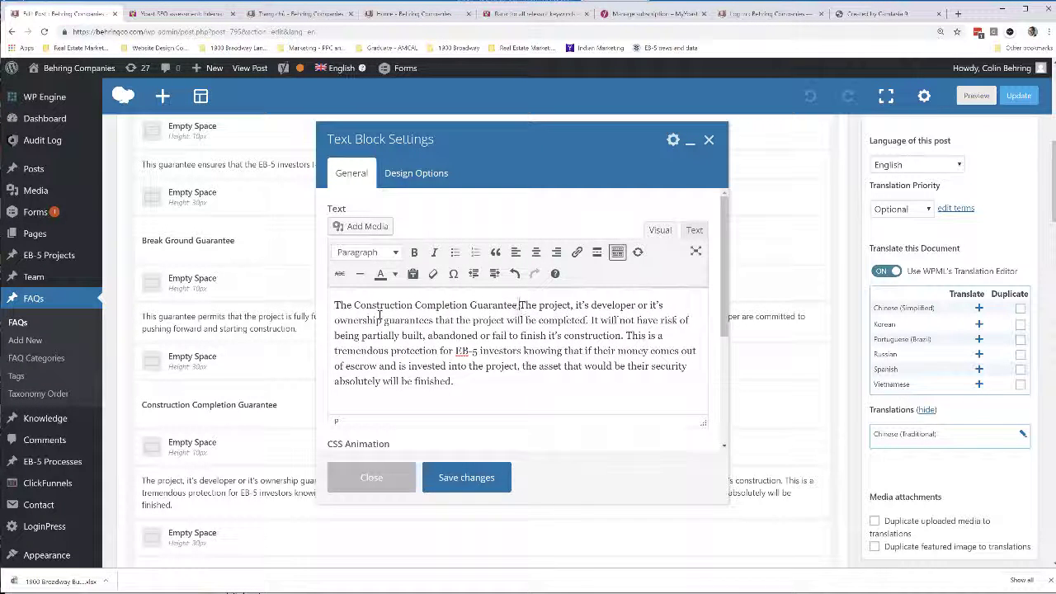
text(is when)
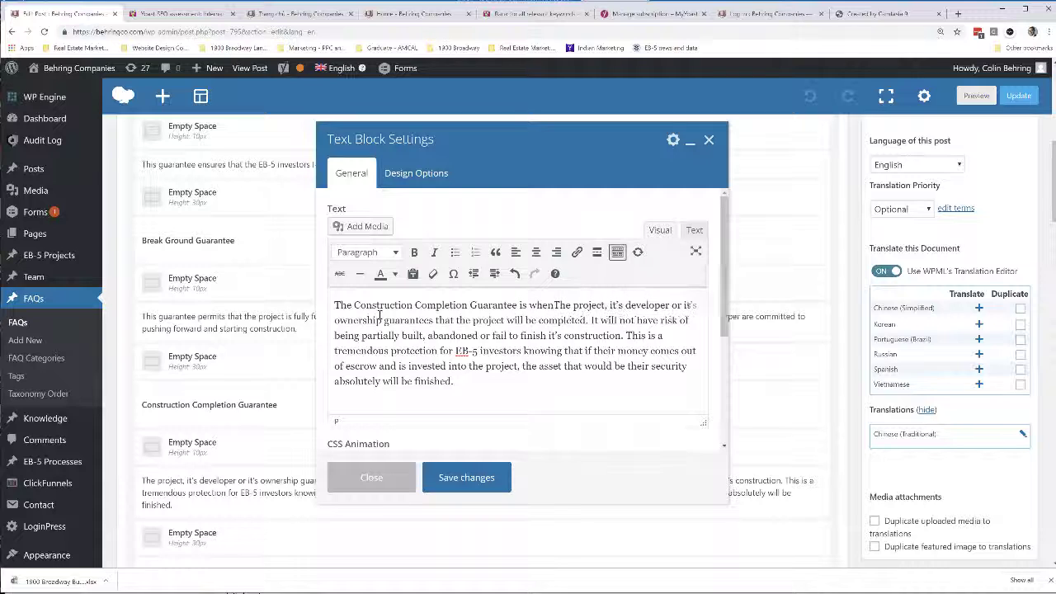
key(BackSpace)
text(t)
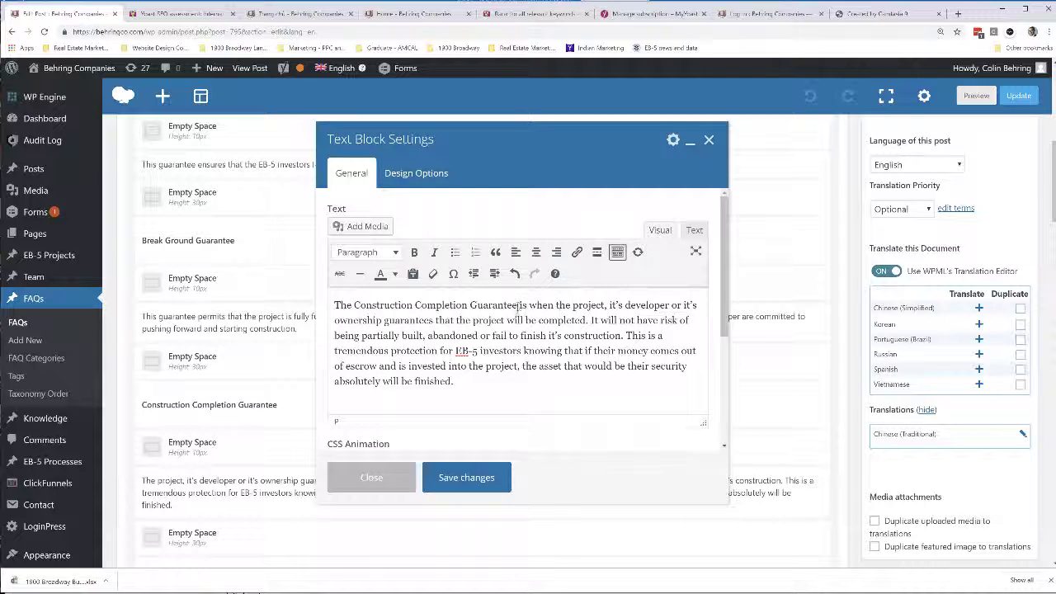
Step: Select the phrase "Construction Completion Guarantee" in the paragraph and search Google in a new browser tab for "construction completion guarantee"
drag(518, 305, 360, 307)
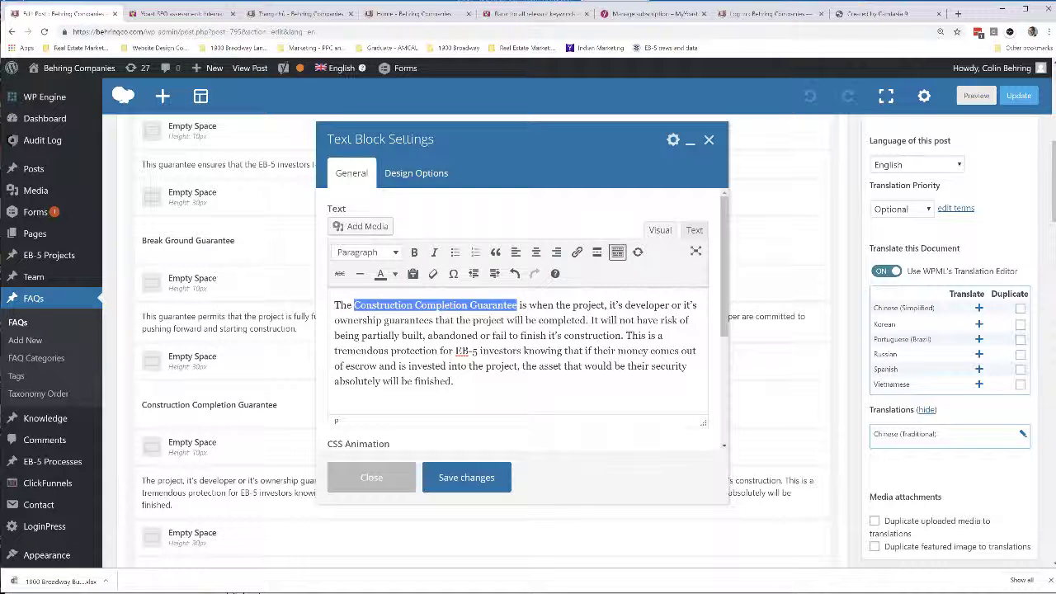
click(958, 13)
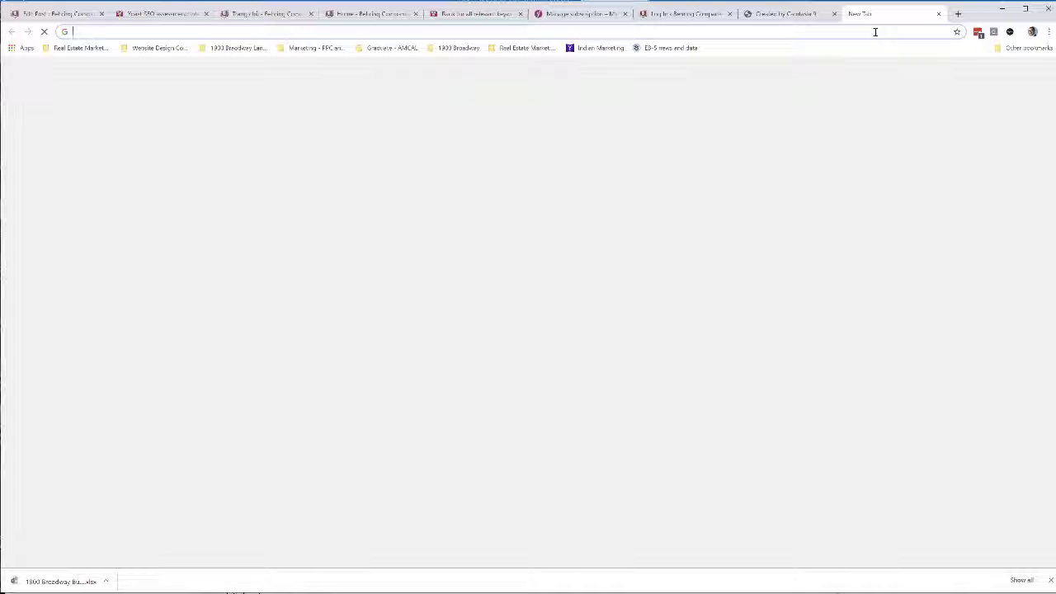
text(constructi)
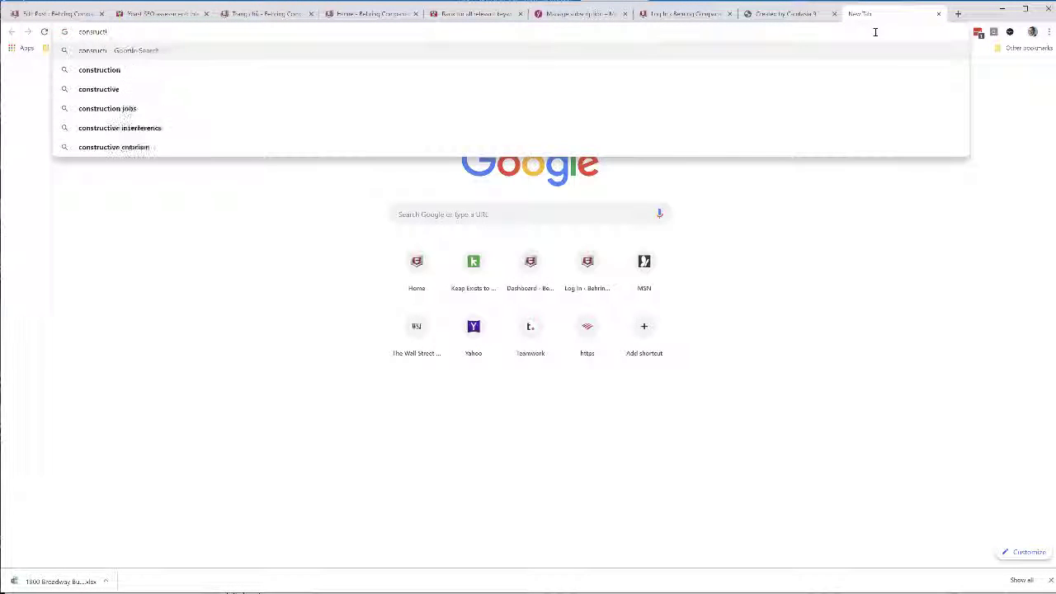
text(on p)
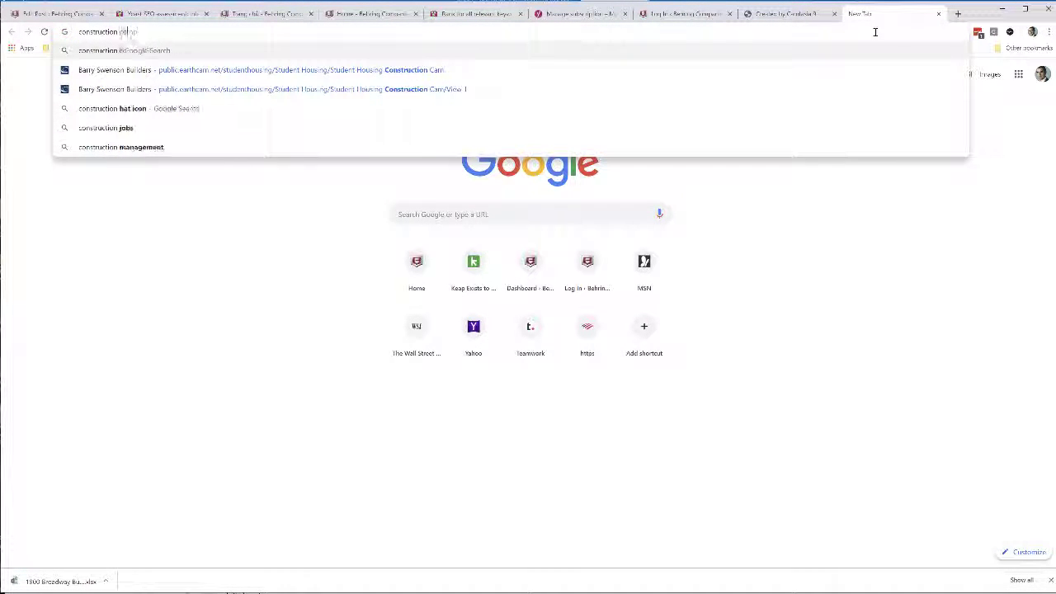
key(BackSpace)
text(completion guar)
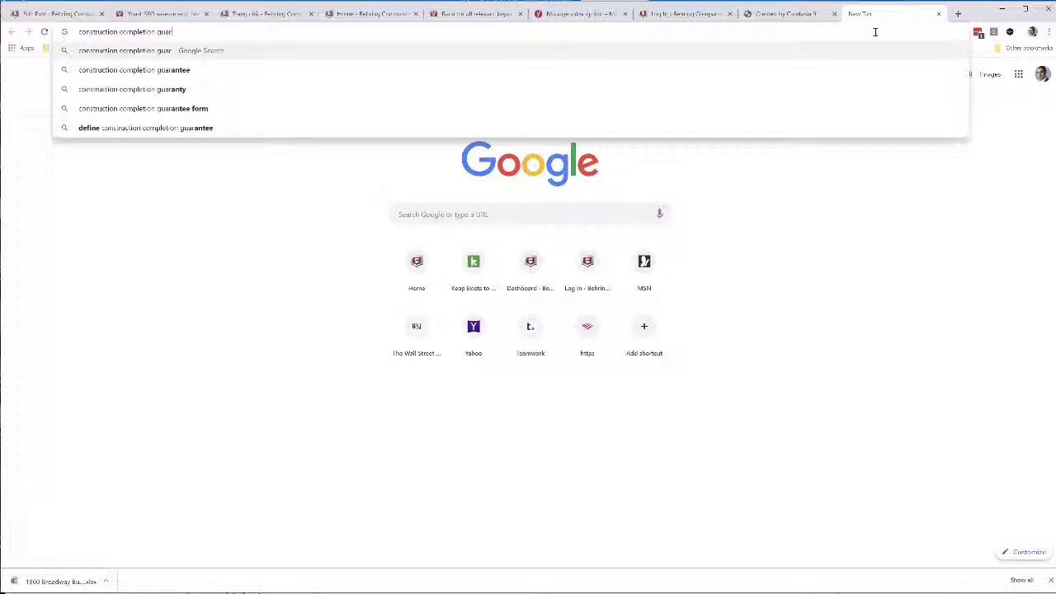
text(antee)
key(Return)
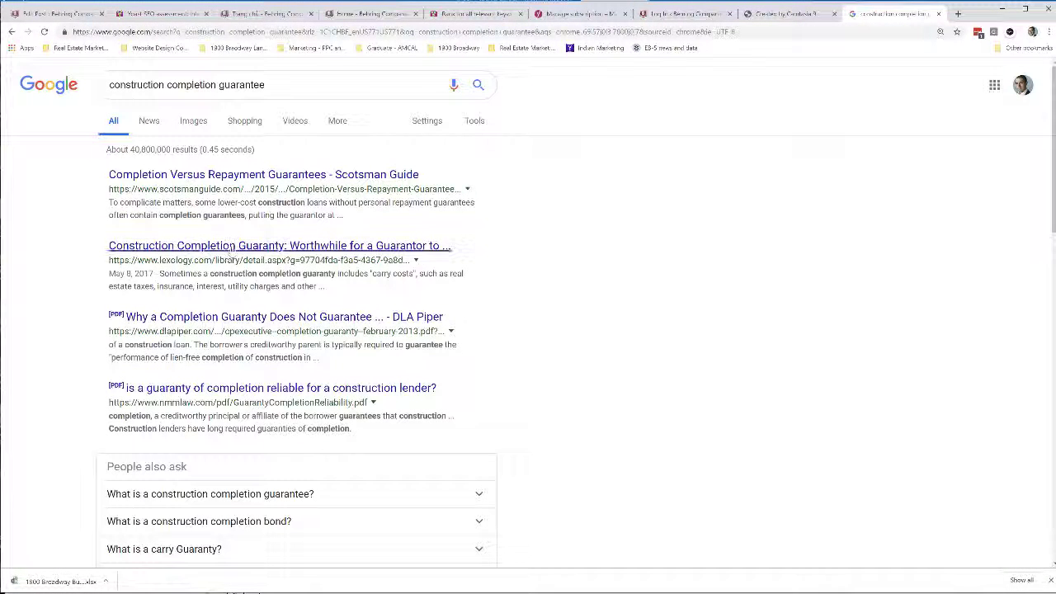
Step: Find the Wikipedia article "Completion guarantee" among the search results, open it and copy its URL
click(231, 246)
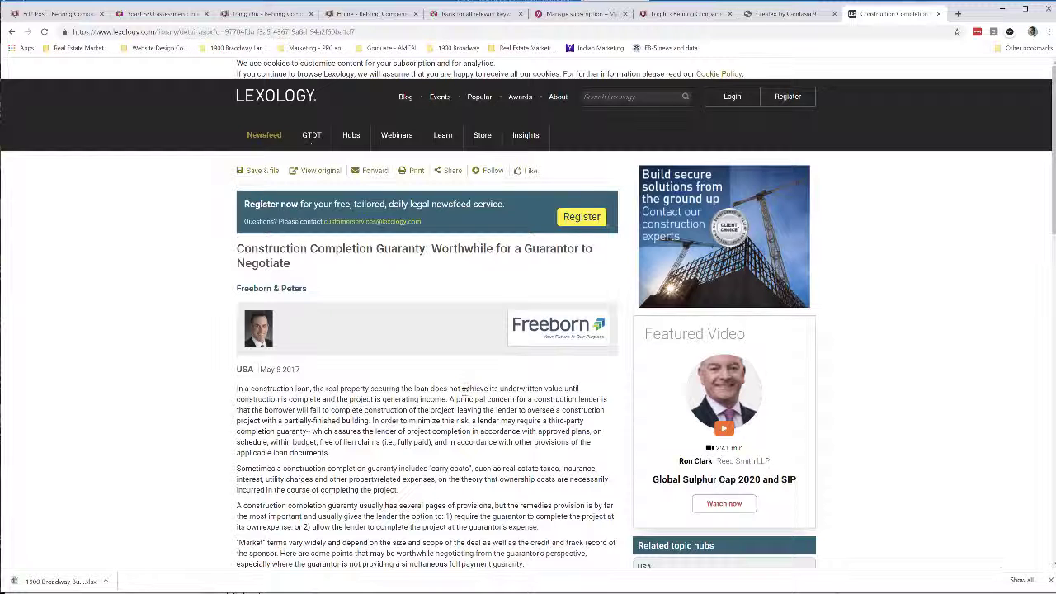
key(alt+Left)
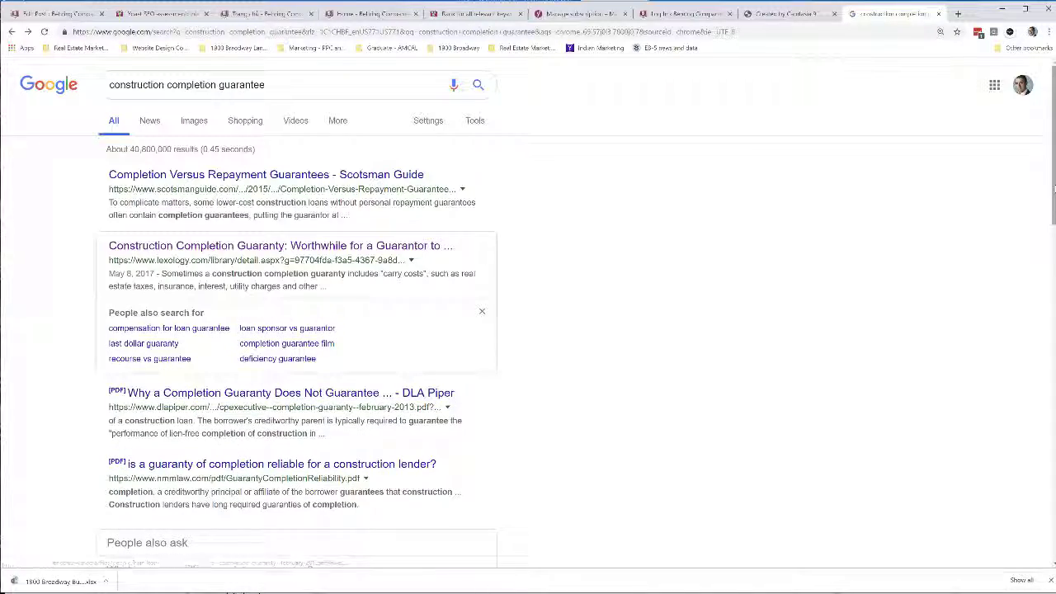
scroll(1054, 280, down, 3)
drag(1054, 281, 1050, 407)
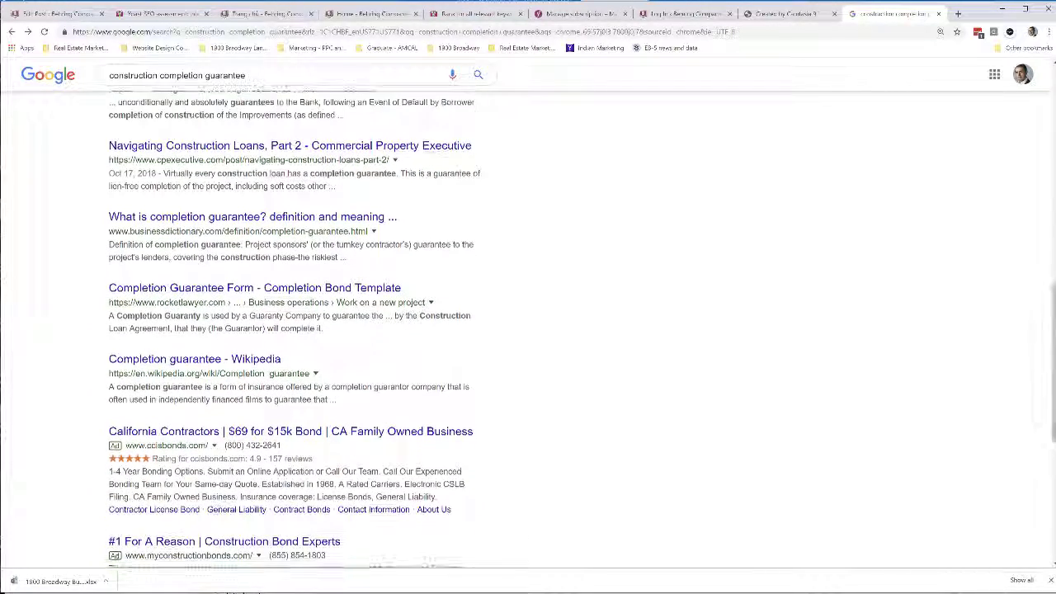
click(137, 361)
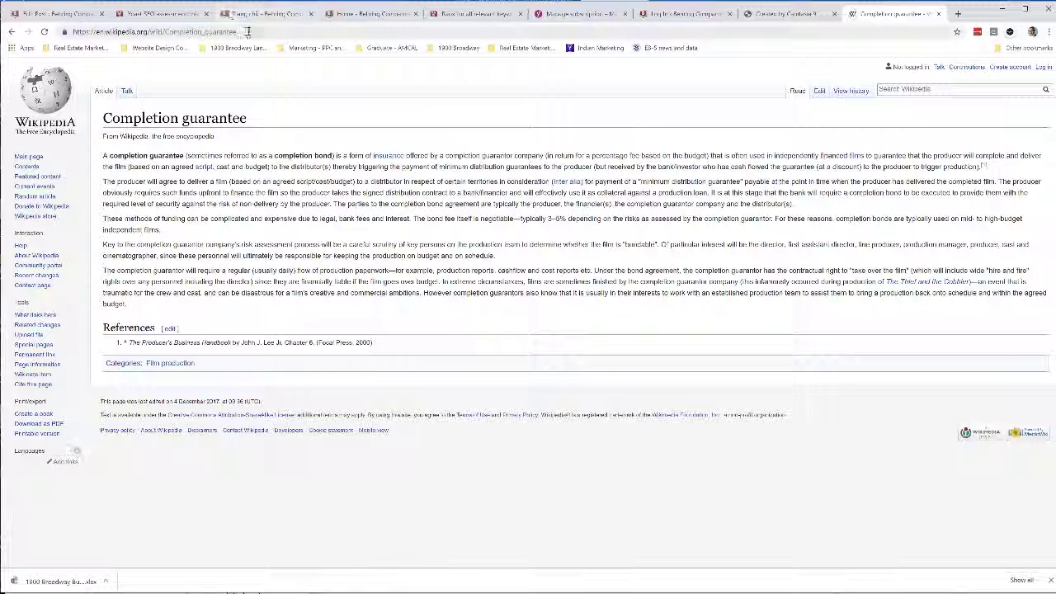
click(249, 31)
key(ctrl+c)
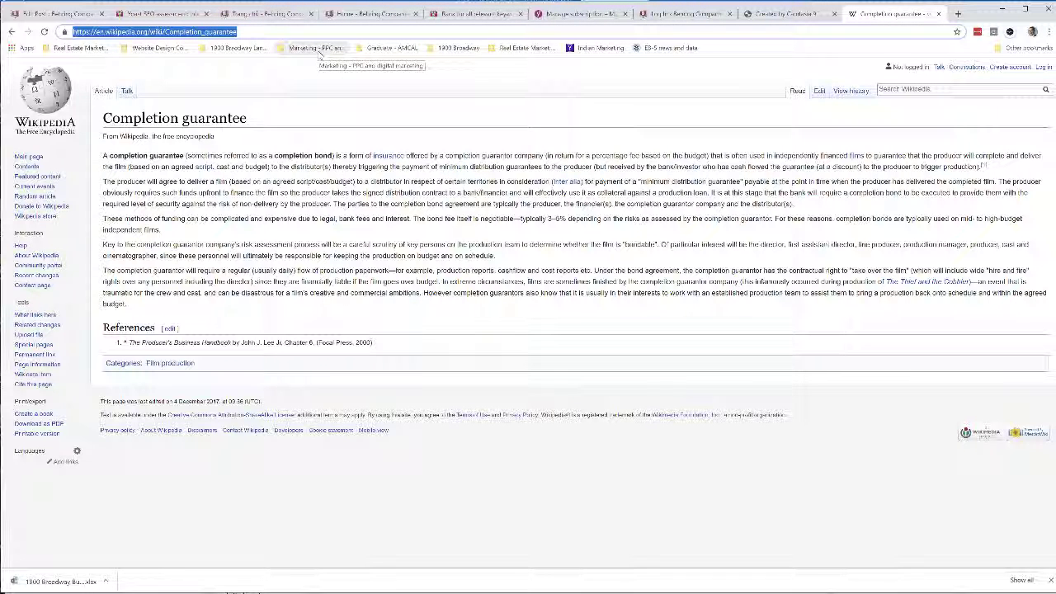
Step: Back in the post editor, link the selected "Construction Completion Guarantee" to the copied Wikipedia URL and save the text block
click(776, 14)
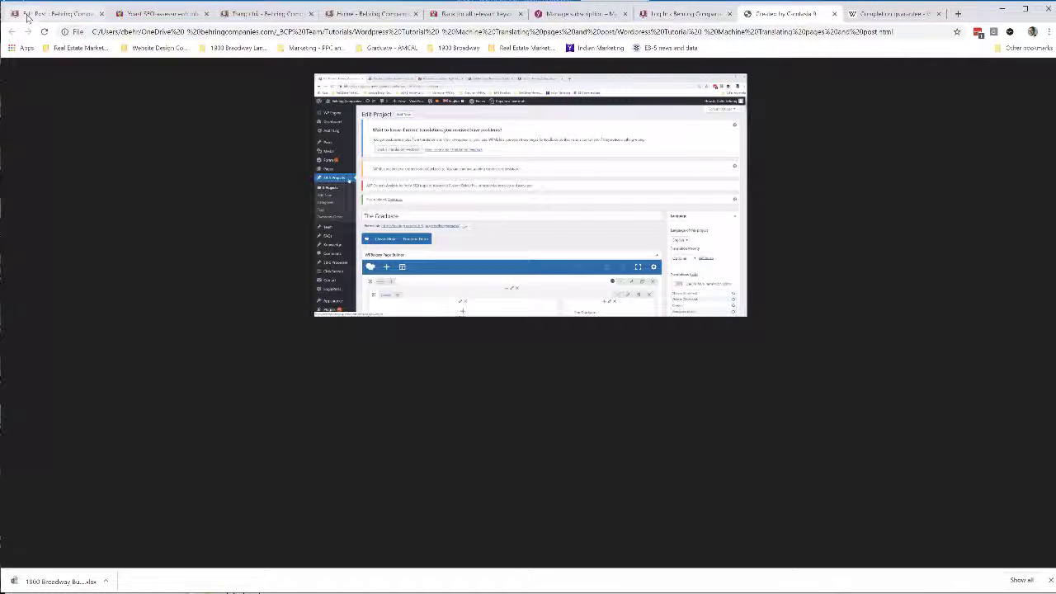
click(49, 14)
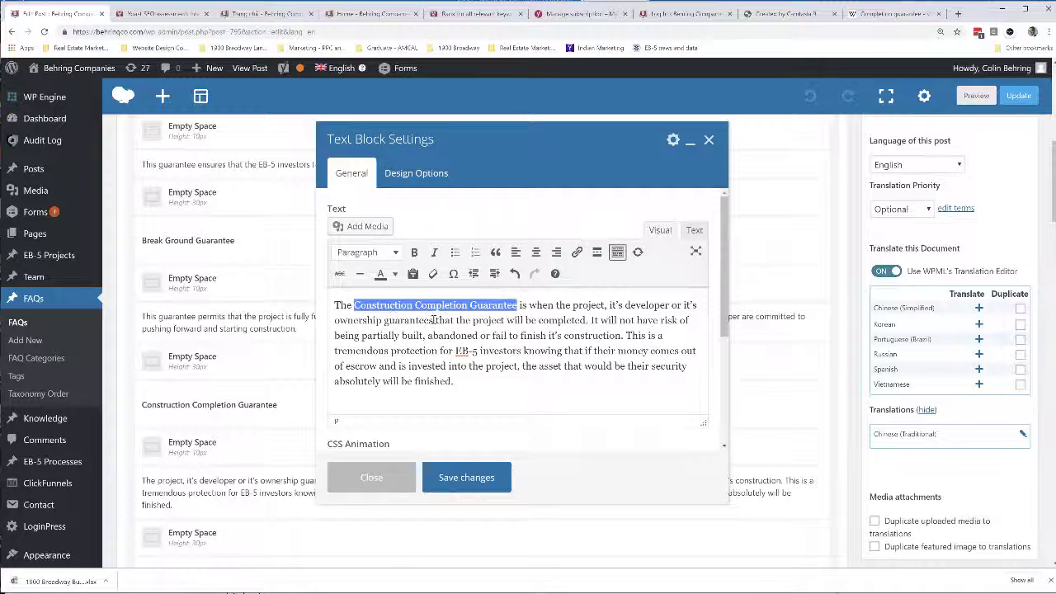
click(577, 251)
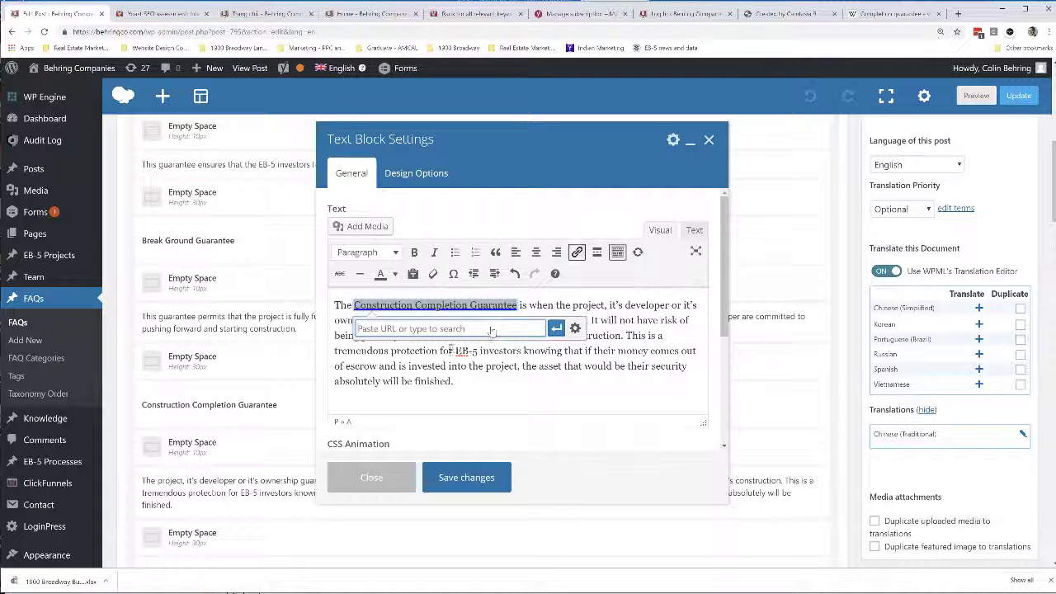
key(ctrl+v)
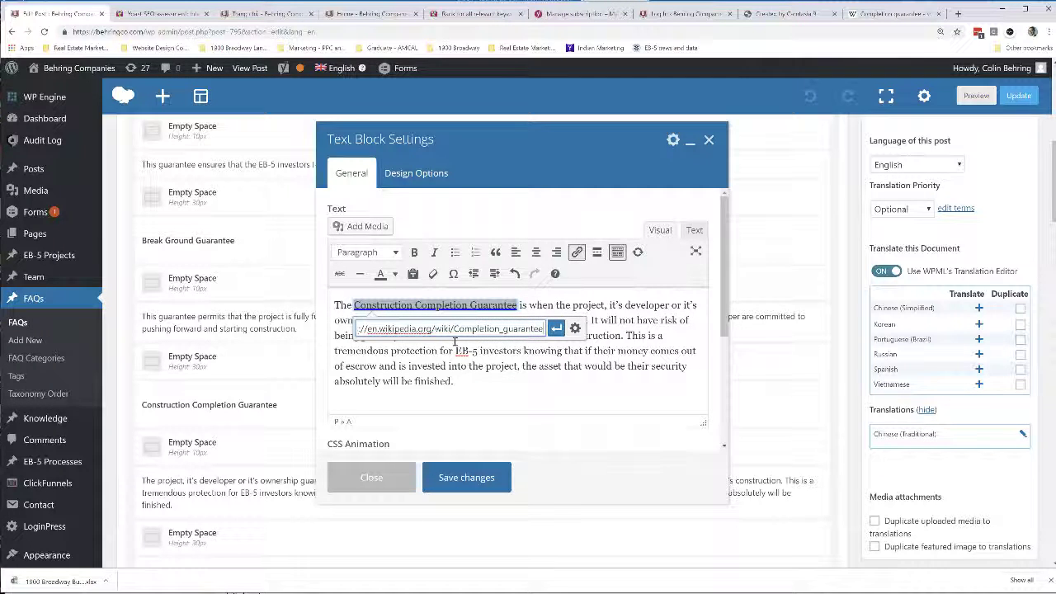
click(557, 329)
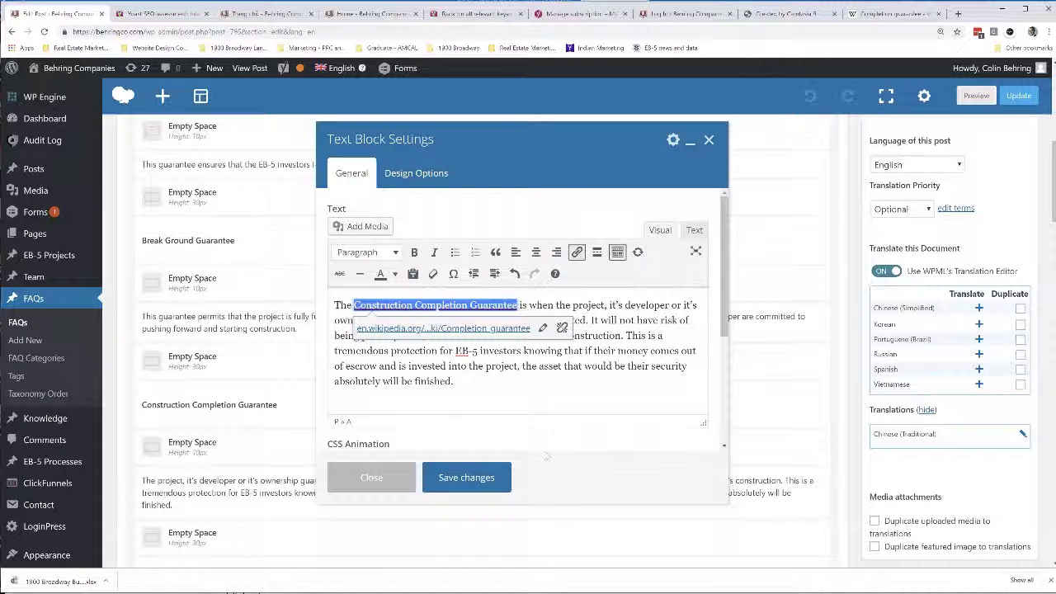
click(501, 415)
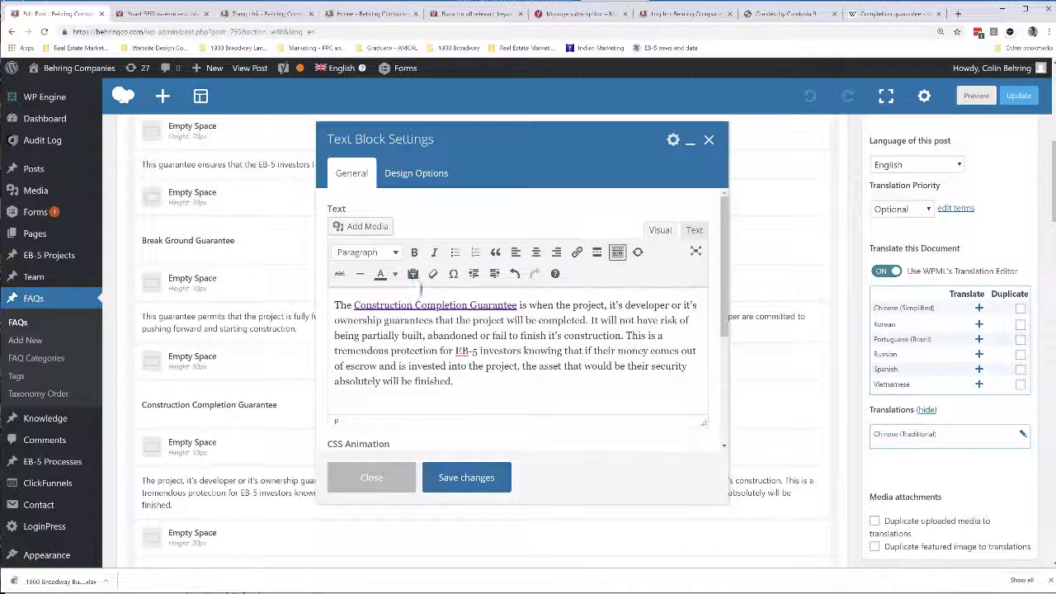
click(469, 478)
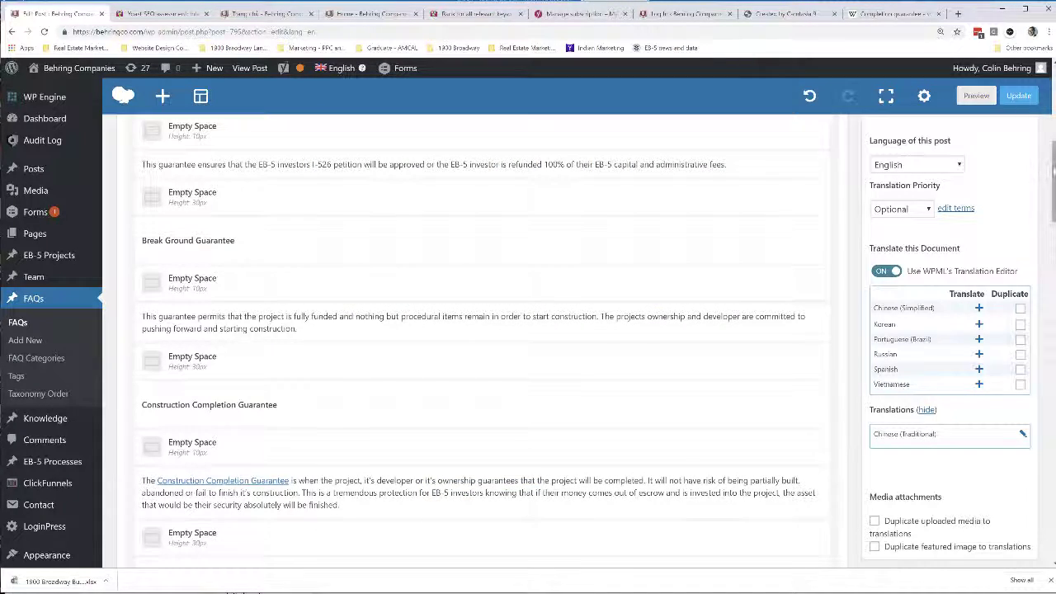
Step: Review the post's guarantee sections and the problems, improvements and good results in the Yoast SEO analysis
scroll(479, 331, up, 2)
scroll(479, 330, down, 1)
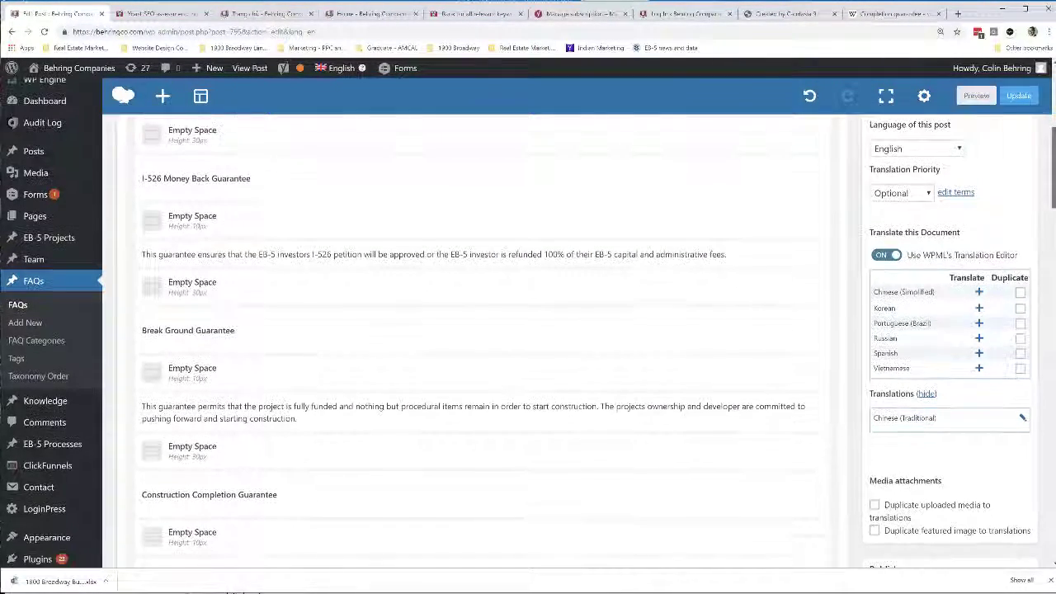
scroll(478, 330, up, 3)
scroll(479, 330, down, 3)
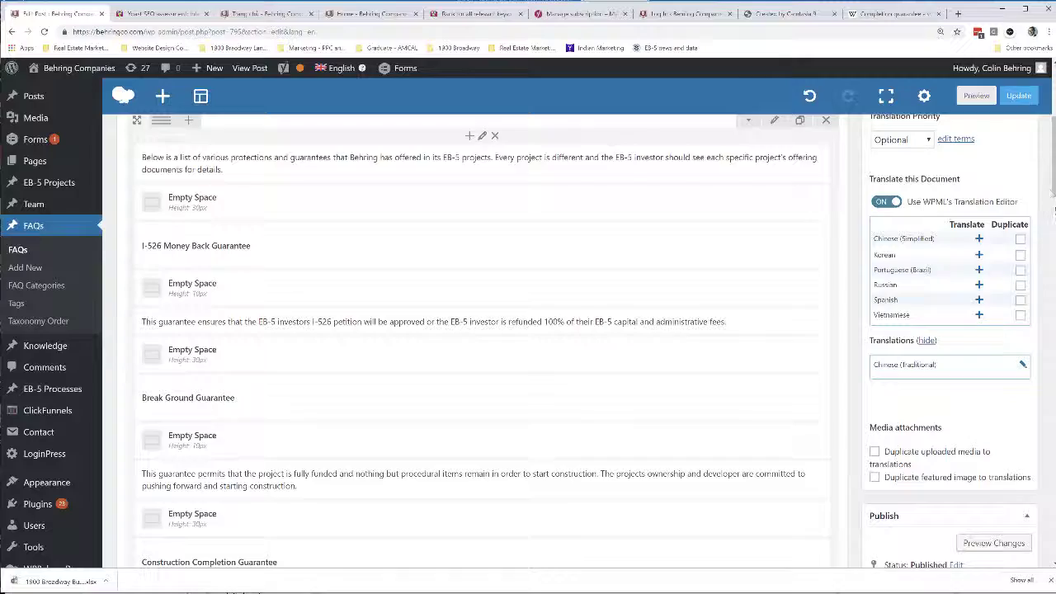
drag(1053, 211, 1052, 239)
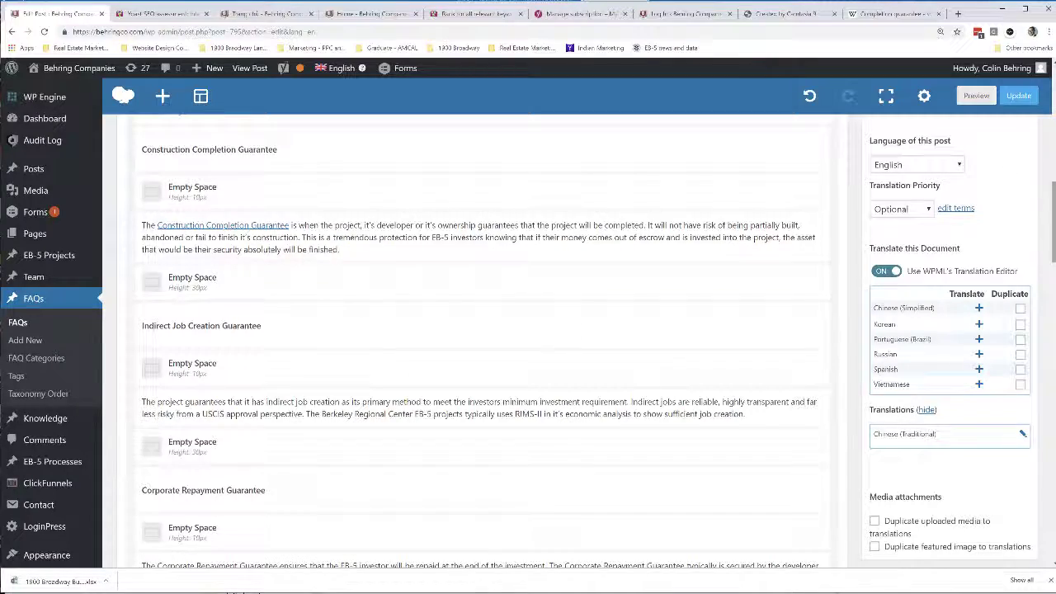
scroll(477, 341, up, 8)
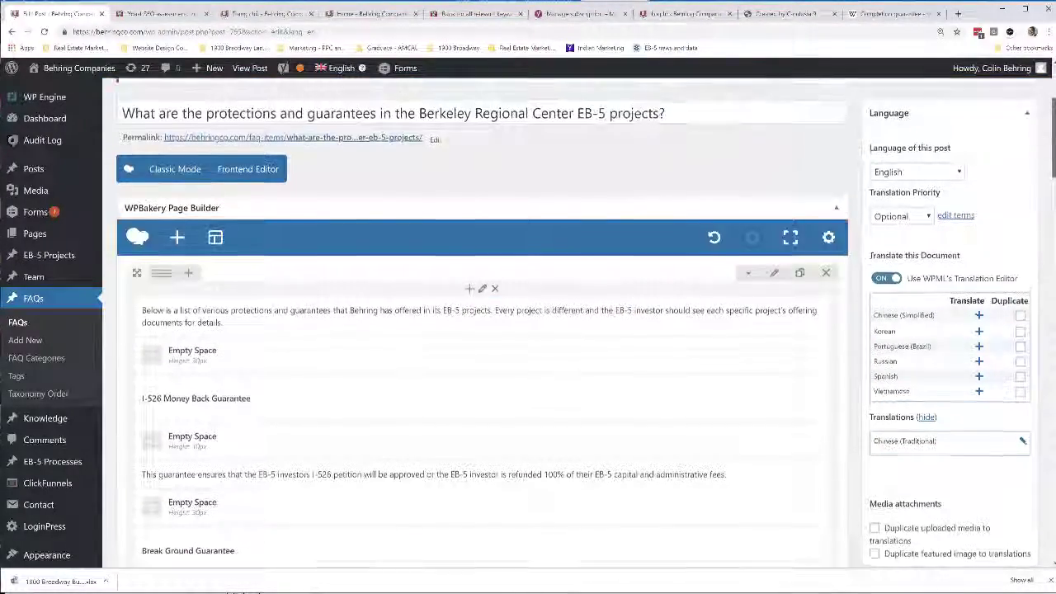
scroll(1041, 356, down, 20)
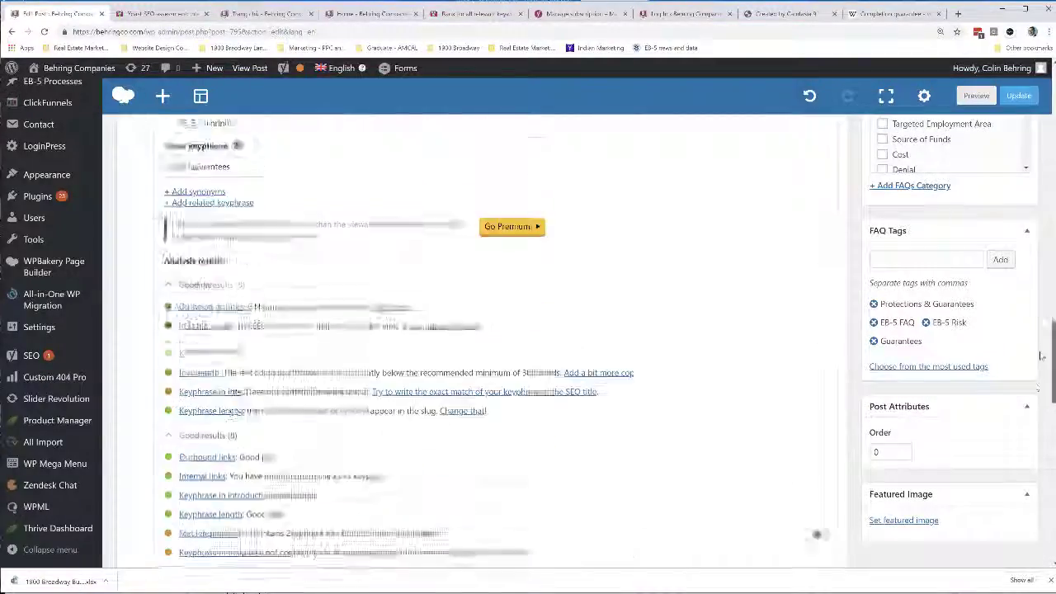
scroll(1042, 357, up, 4)
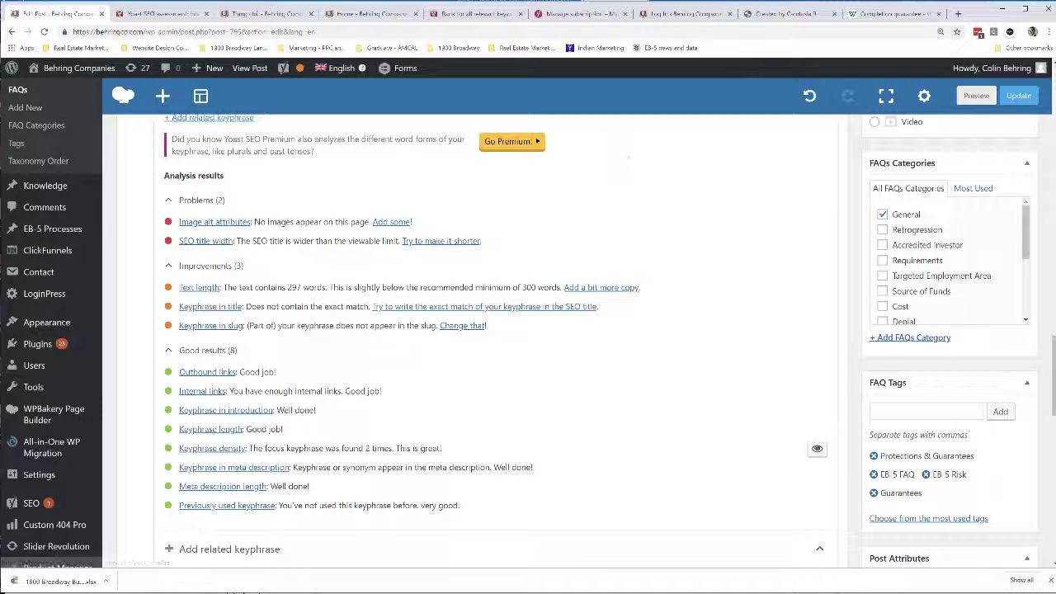
Step: Open the site's Media Library in a new browser tab and switch to it
drag(1054, 393, 1054, 350)
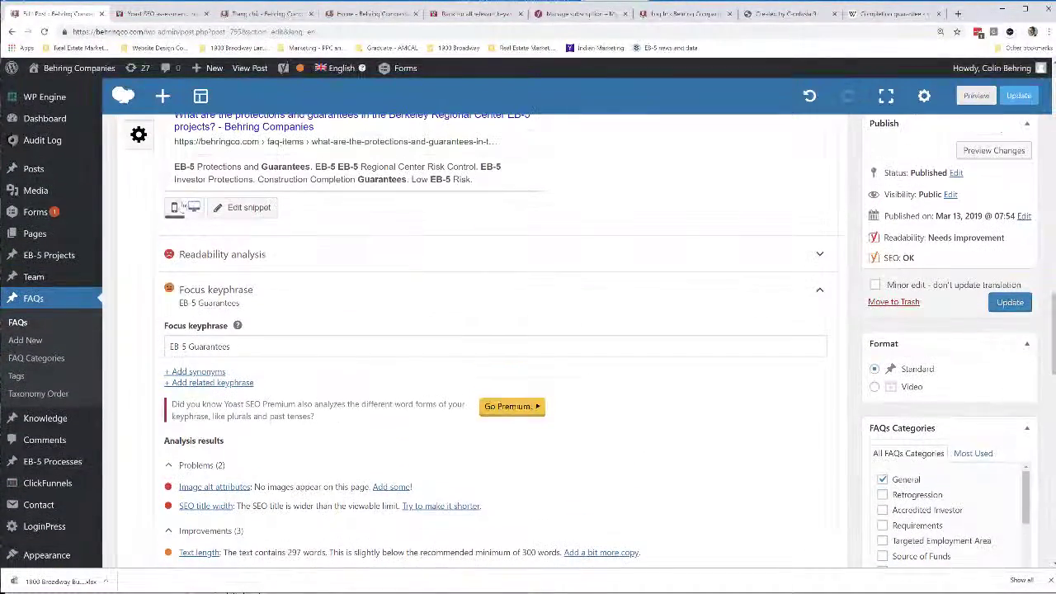
right_click(31, 193)
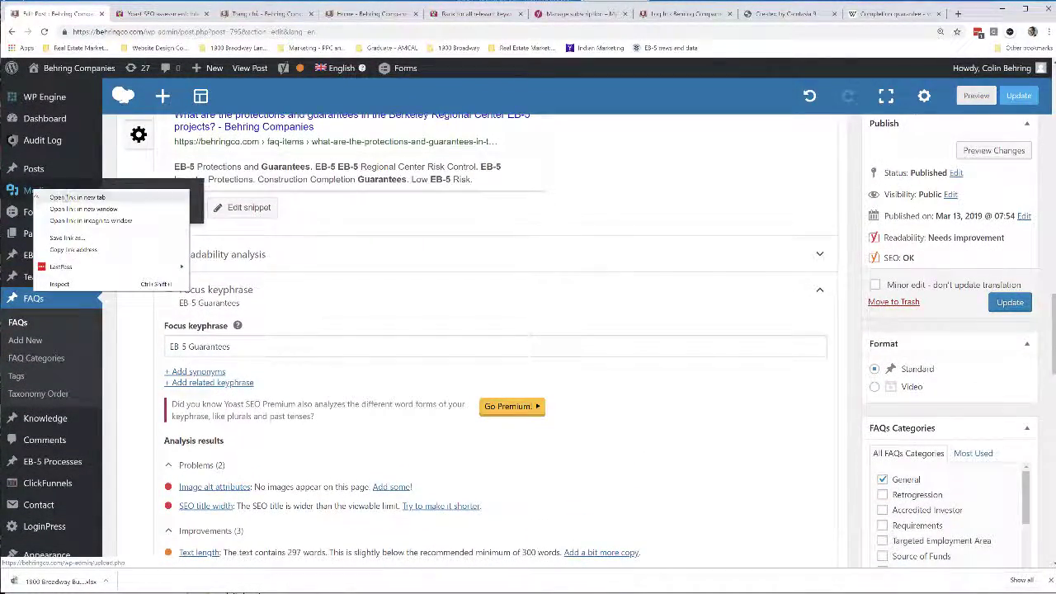
click(68, 198)
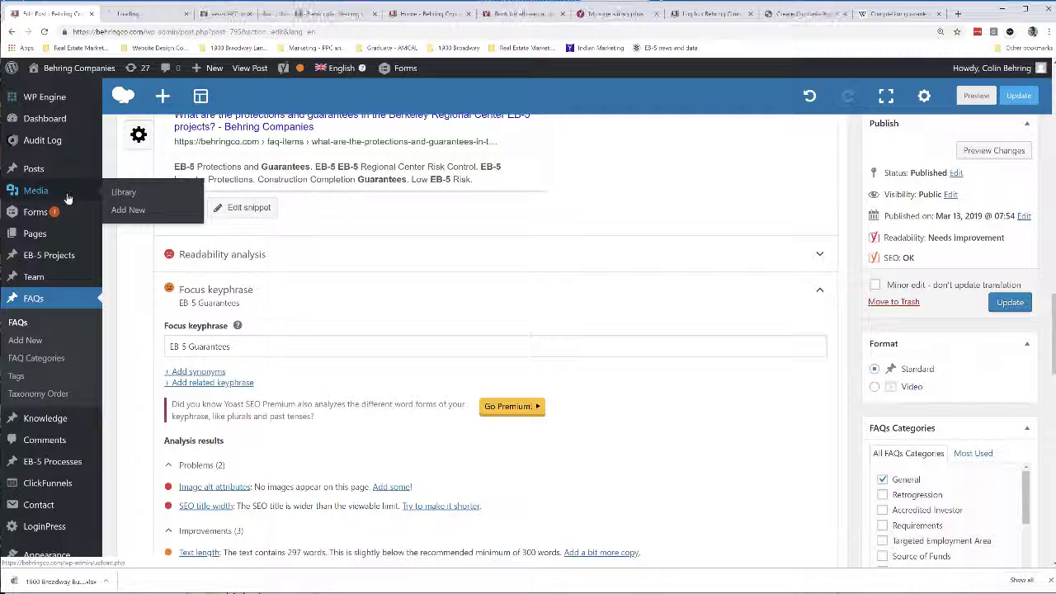
click(145, 14)
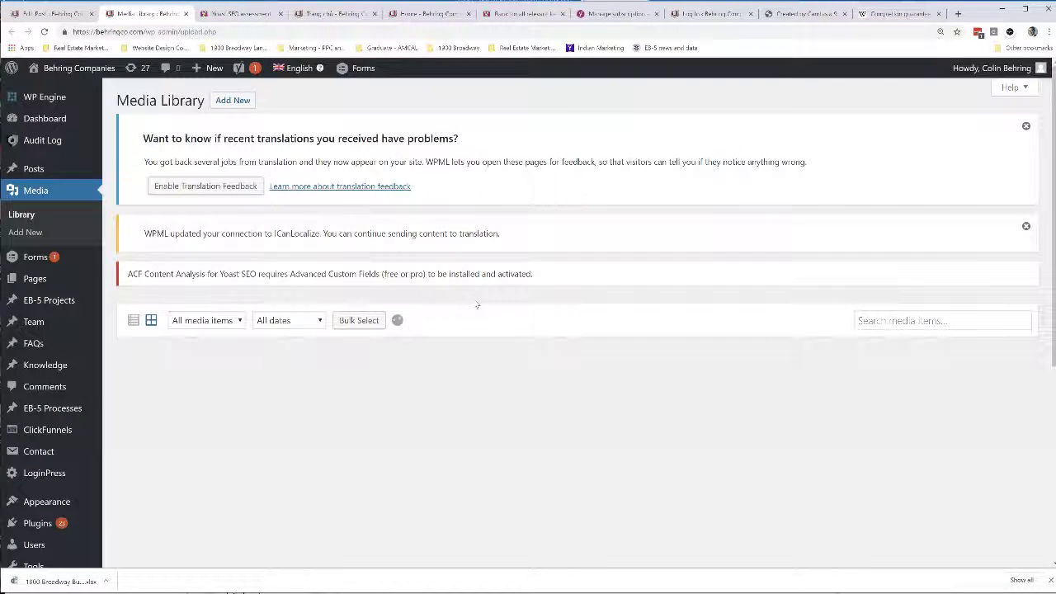
Step: Open the details of the first image, the Graduate project cover photo, and set its alt text to "Graduate Drone Photo"
click(176, 400)
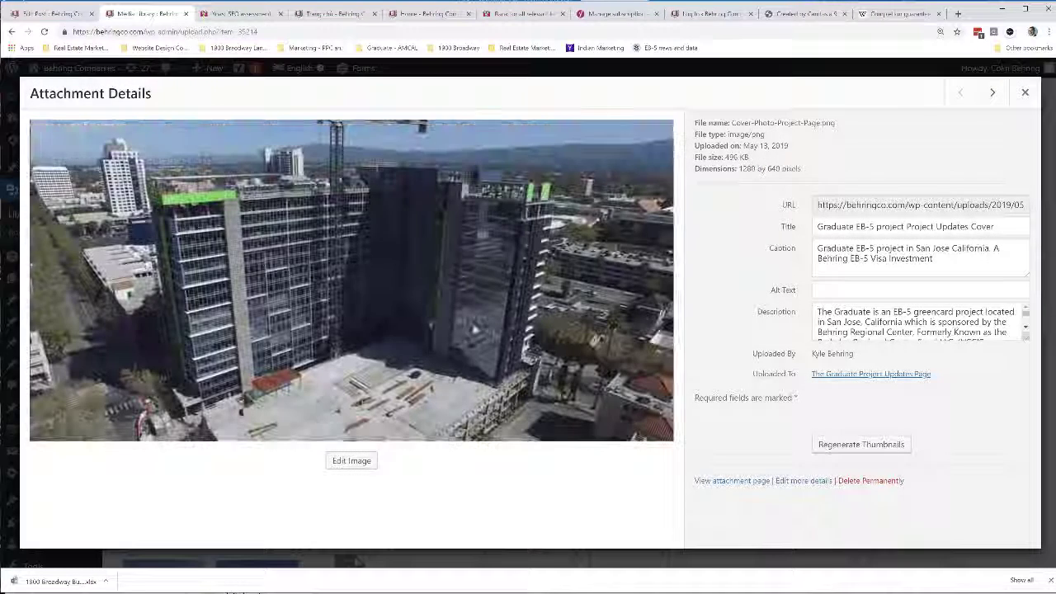
click(851, 288)
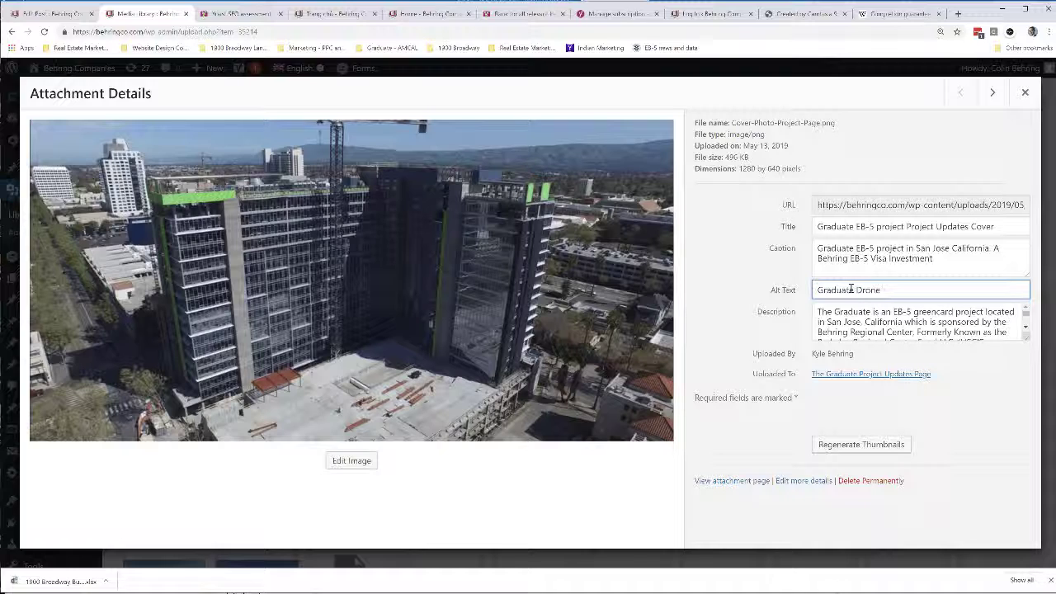
click(760, 295)
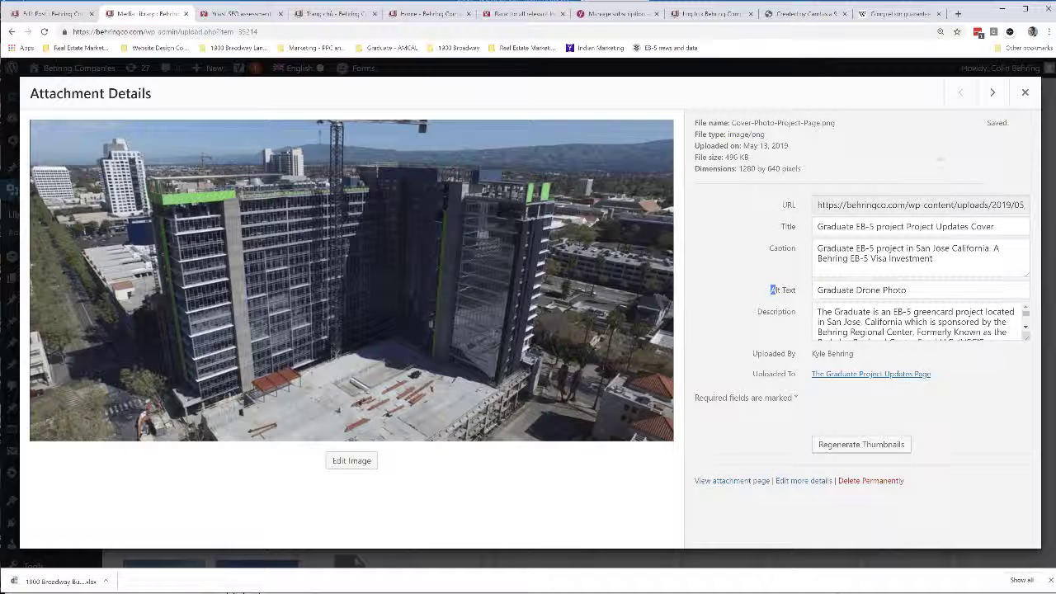
click(949, 262)
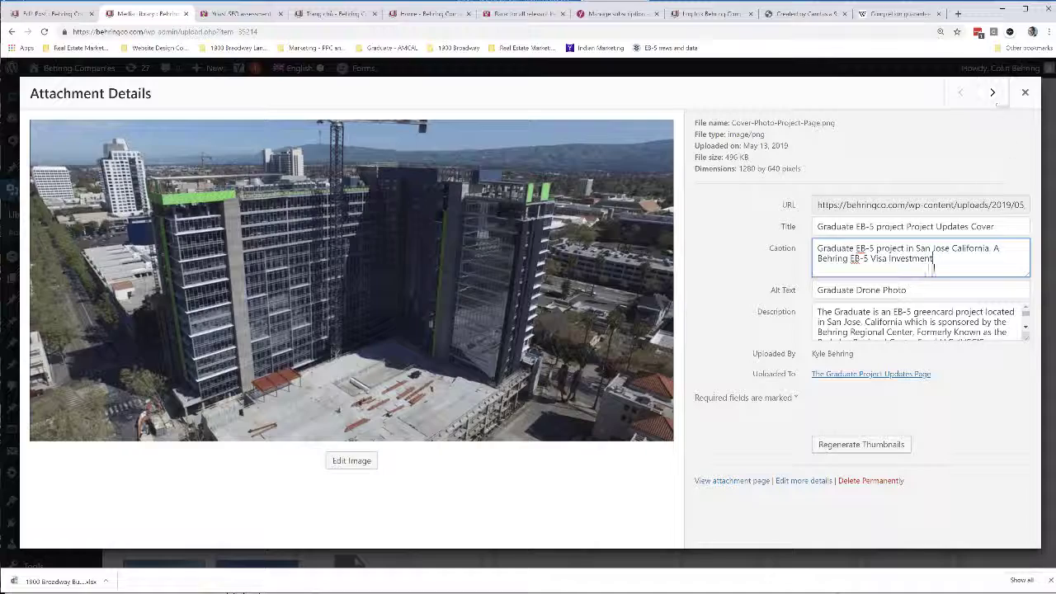
Step: Go past the drone video cover to the "Do You Have Visa Conflicts?" image and set its alt text to "Visa Conflicts"
click(993, 92)
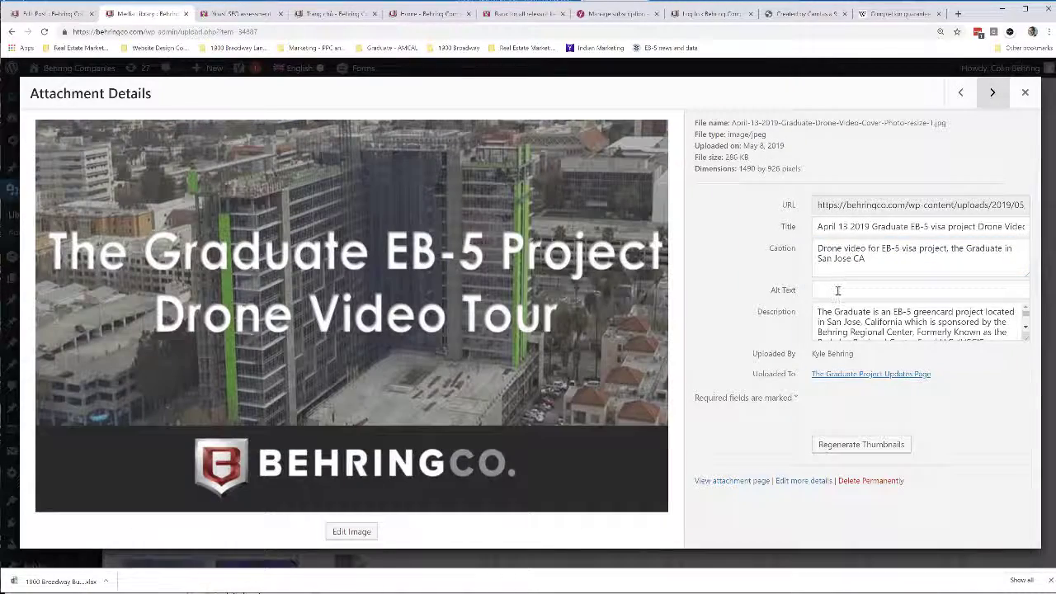
click(841, 292)
click(993, 92)
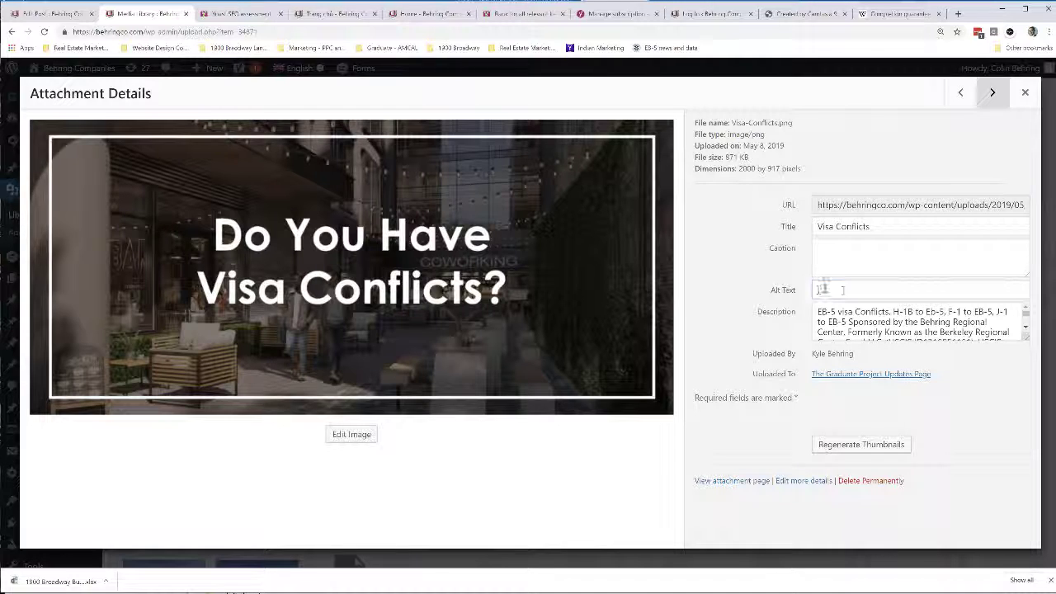
click(843, 290)
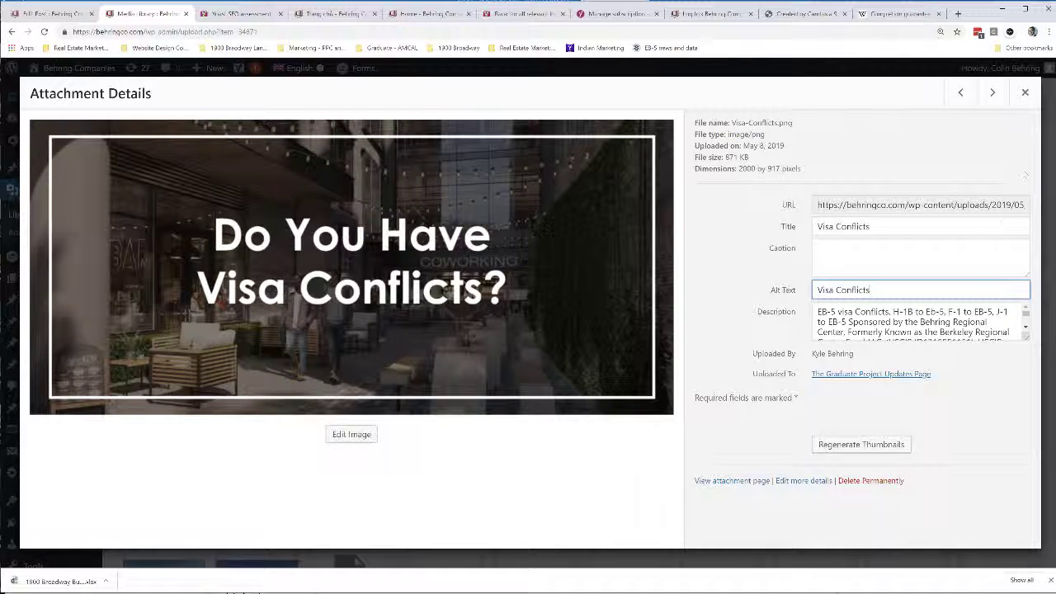
Step: Copy the alt text "Visa Conflicts" into the image's caption and close the attachment details
key(ctrl+a)
key(ctrl+c)
click(837, 251)
key(ctrl+v)
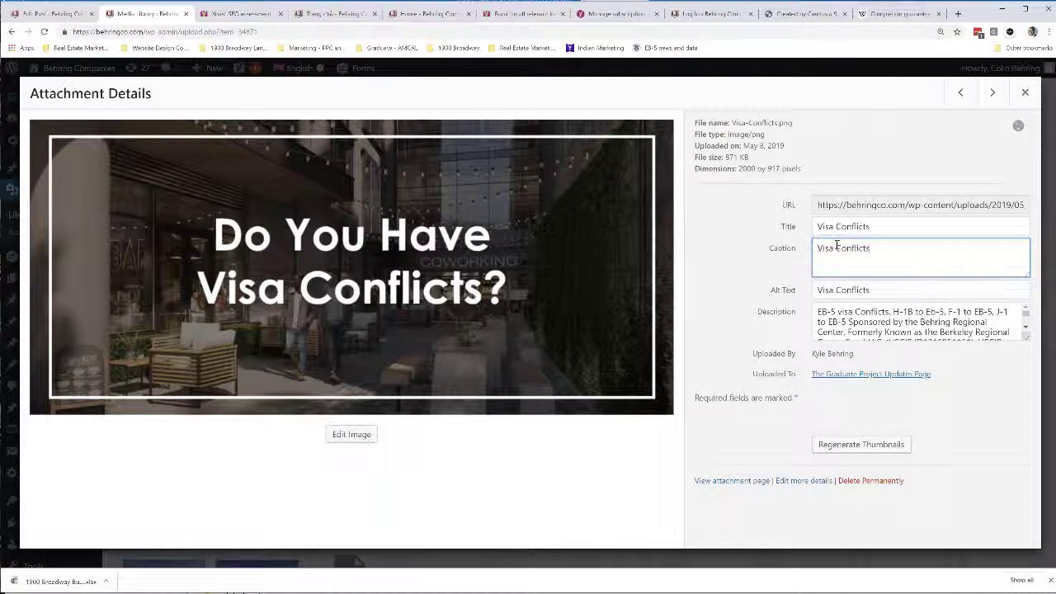
click(1025, 92)
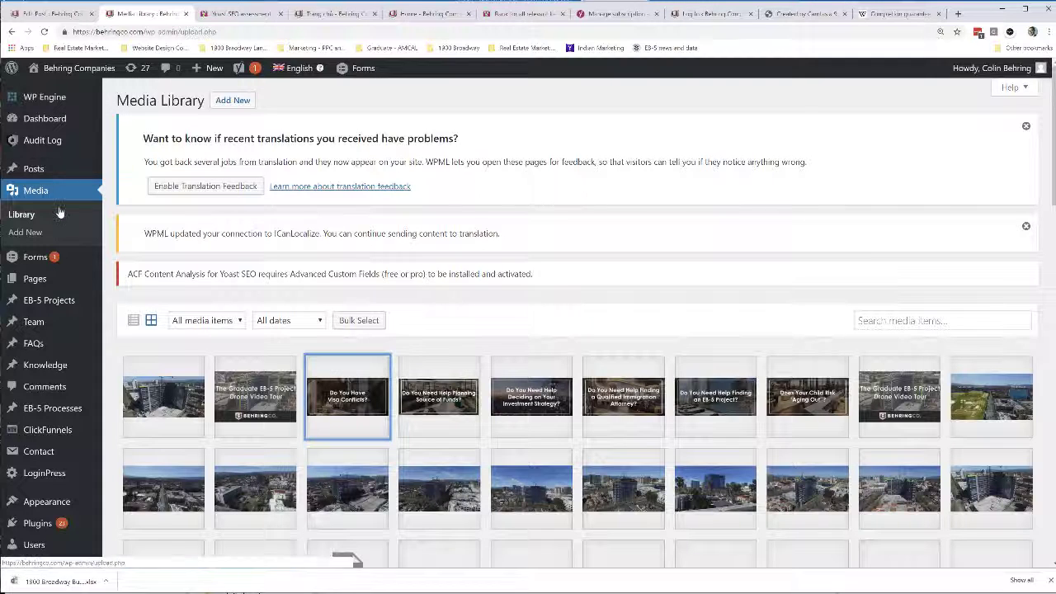
Step: Return to the FAQ post editor and expand the Yoast readability analysis to examine its problems and good results
click(76, 18)
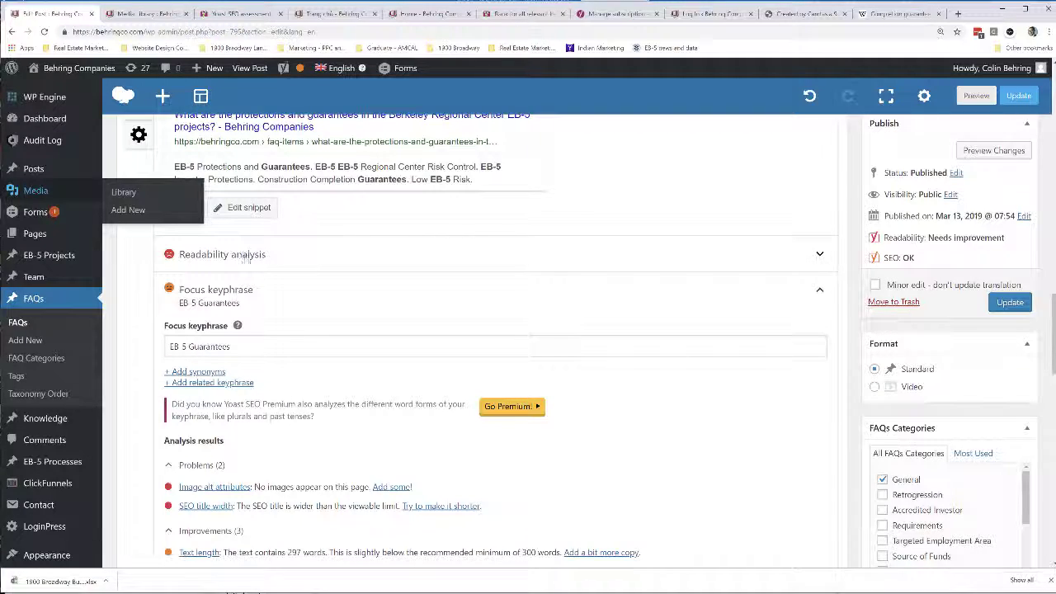
scroll(139, 171, up, 1)
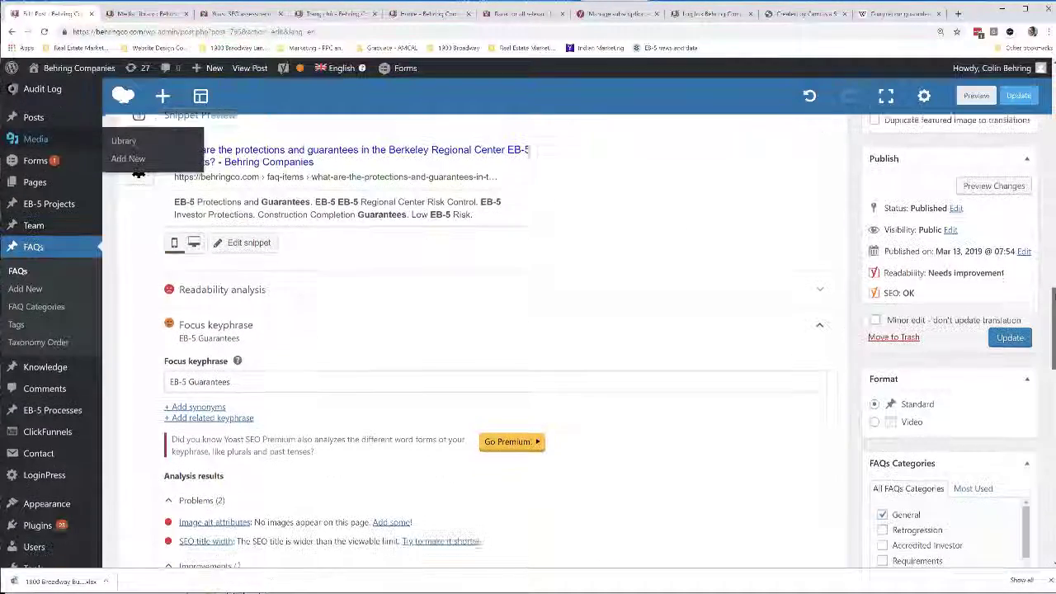
scroll(138, 171, down, 1)
scroll(138, 172, up, 3)
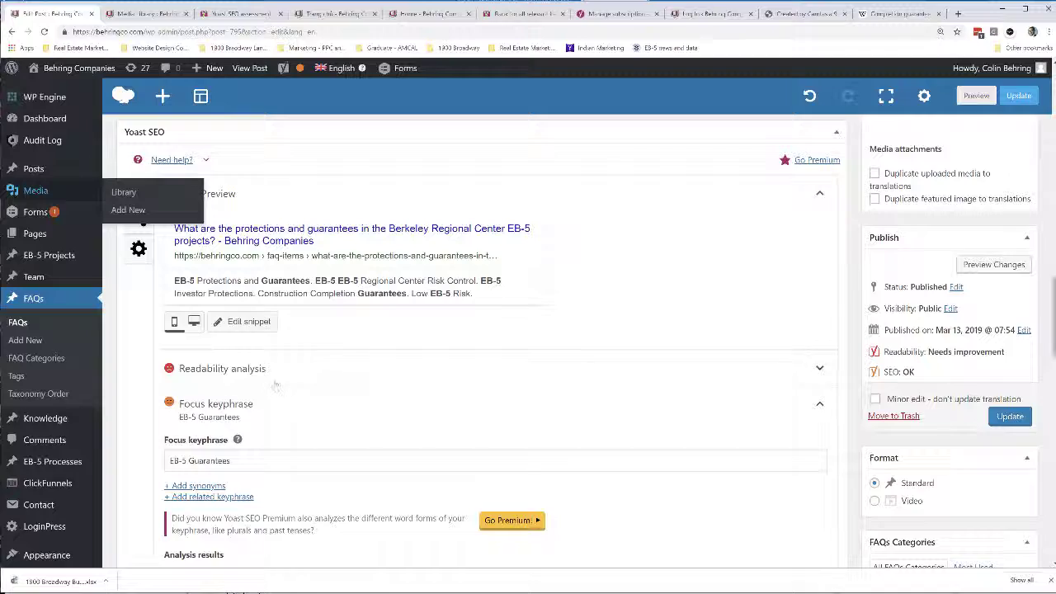
click(238, 368)
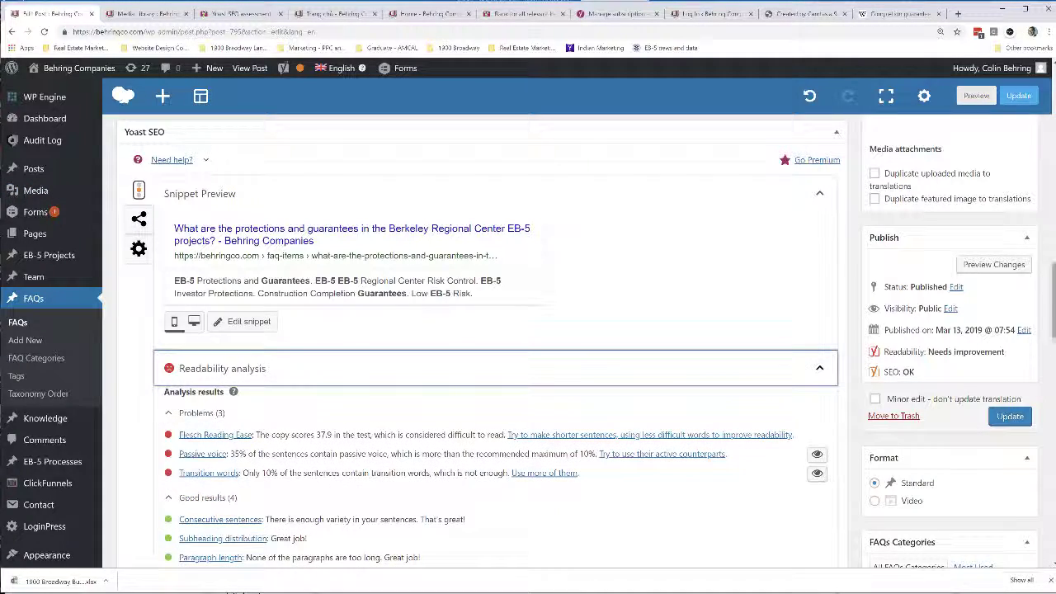
Step: Update the published FAQ post and check its SEO status and guarantee sections
drag(1053, 303, 1053, 385)
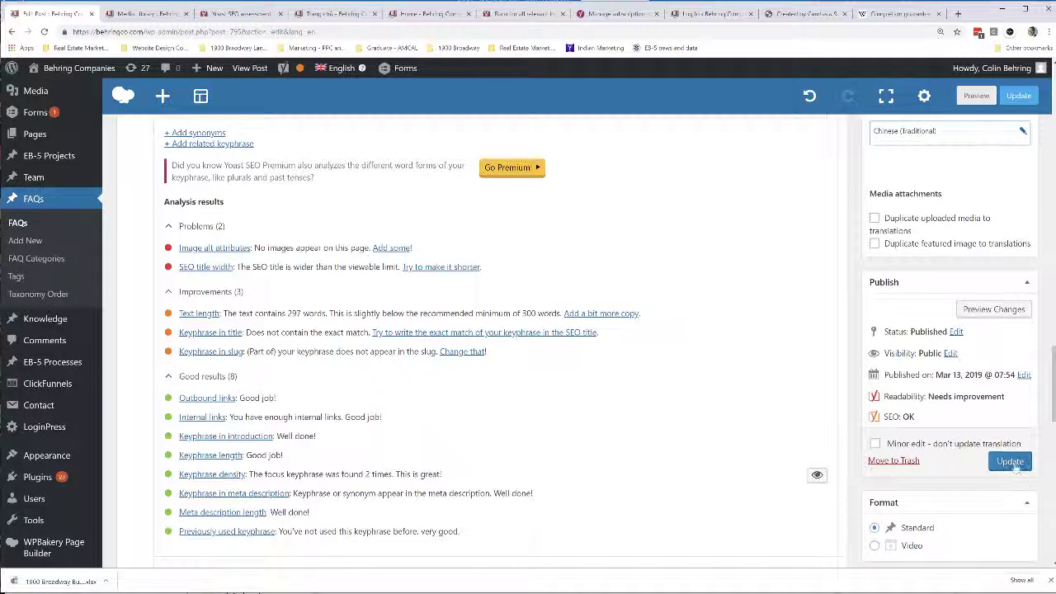
click(1012, 462)
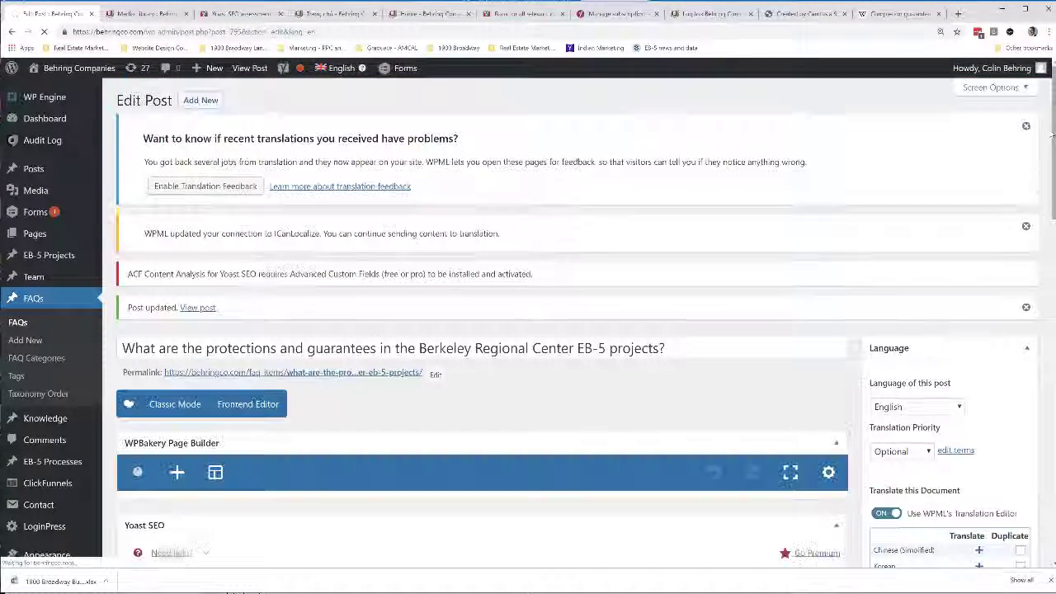
drag(1051, 134, 1052, 241)
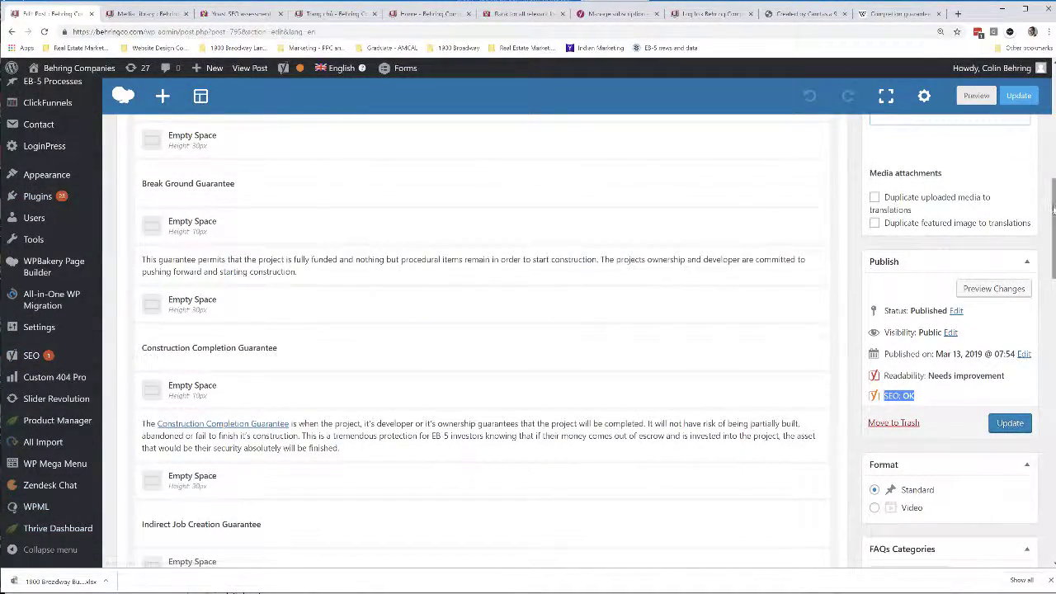
Step: Go to the list of EB-5 projects and open the 1900 Broadway project for editing
scroll(1053, 211, up, 10)
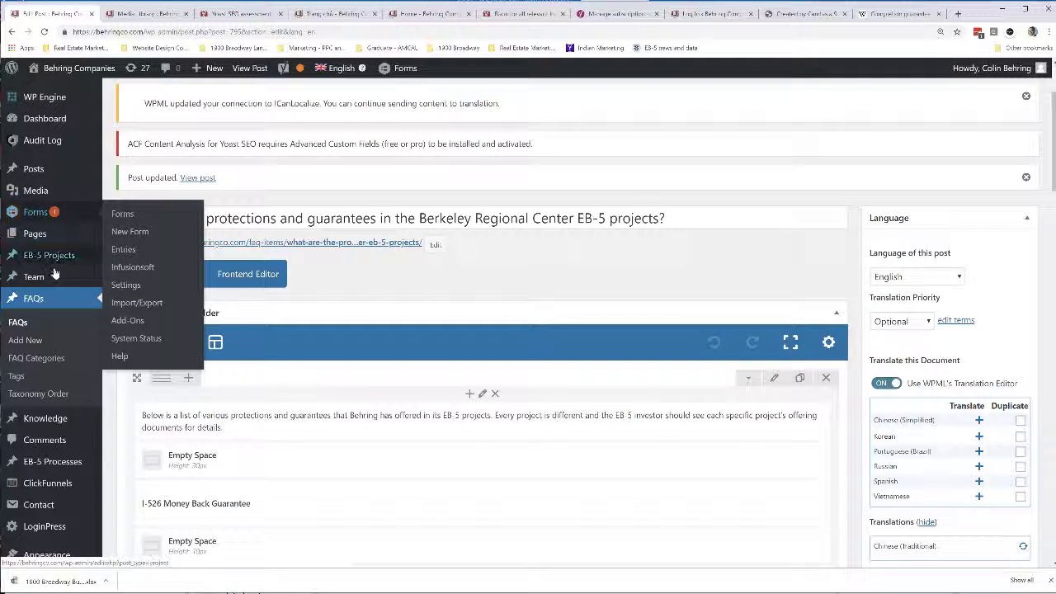
mouse_move(56, 262)
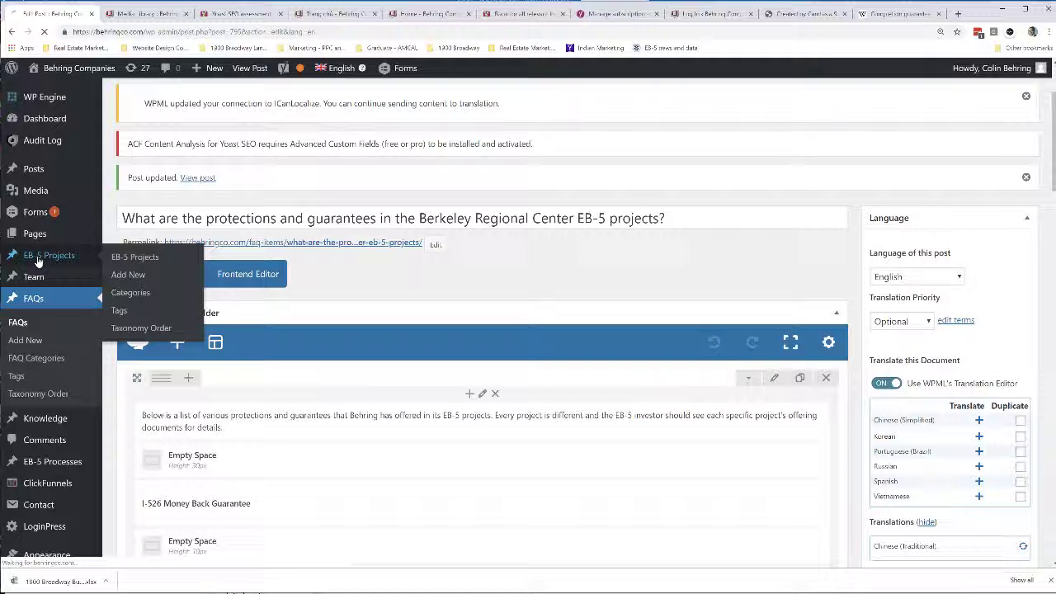
click(38, 262)
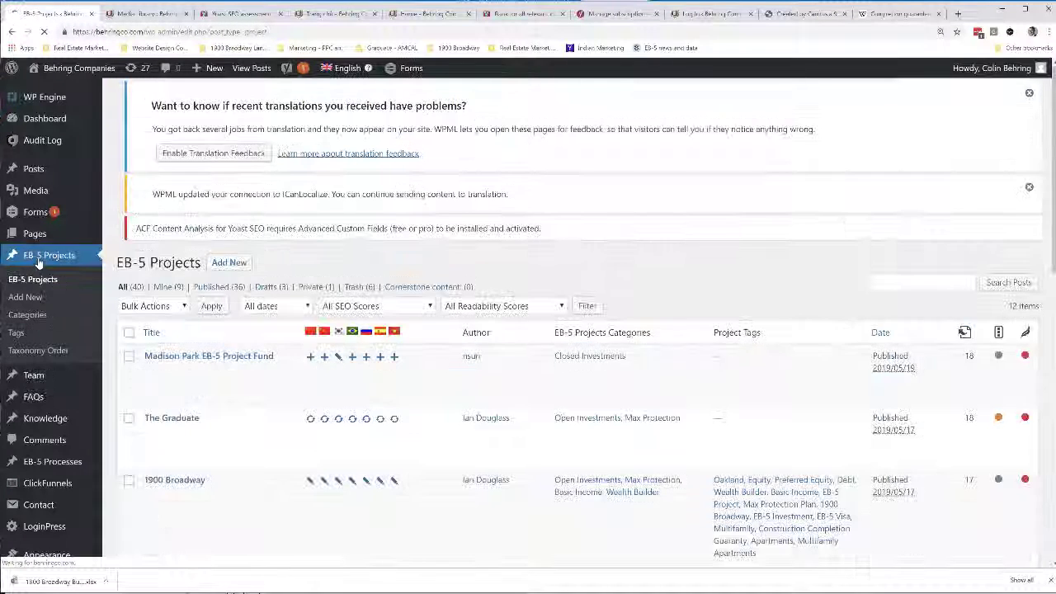
scroll(617, 477, down, 4)
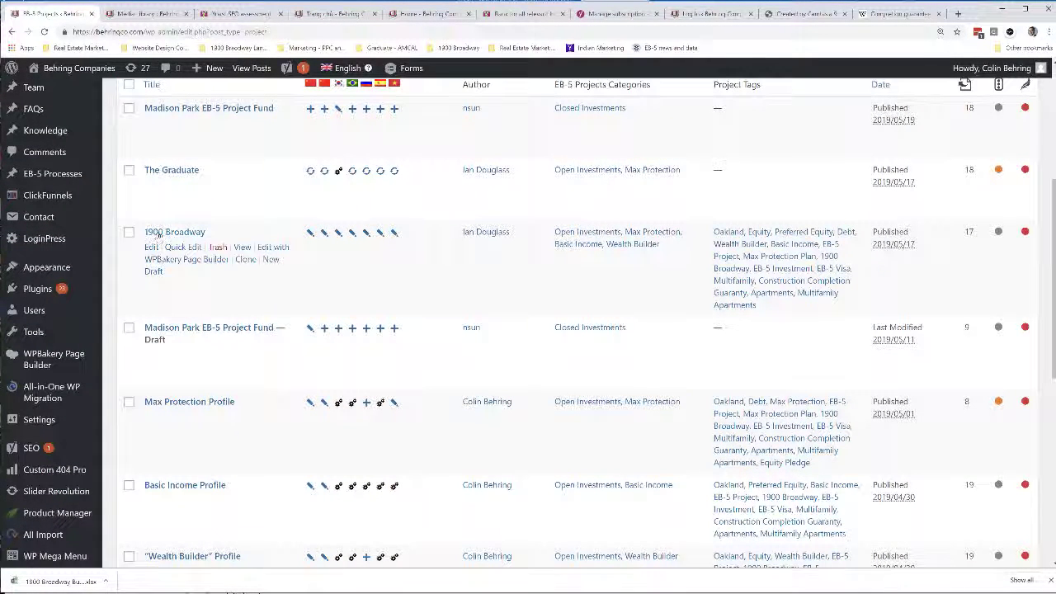
click(158, 233)
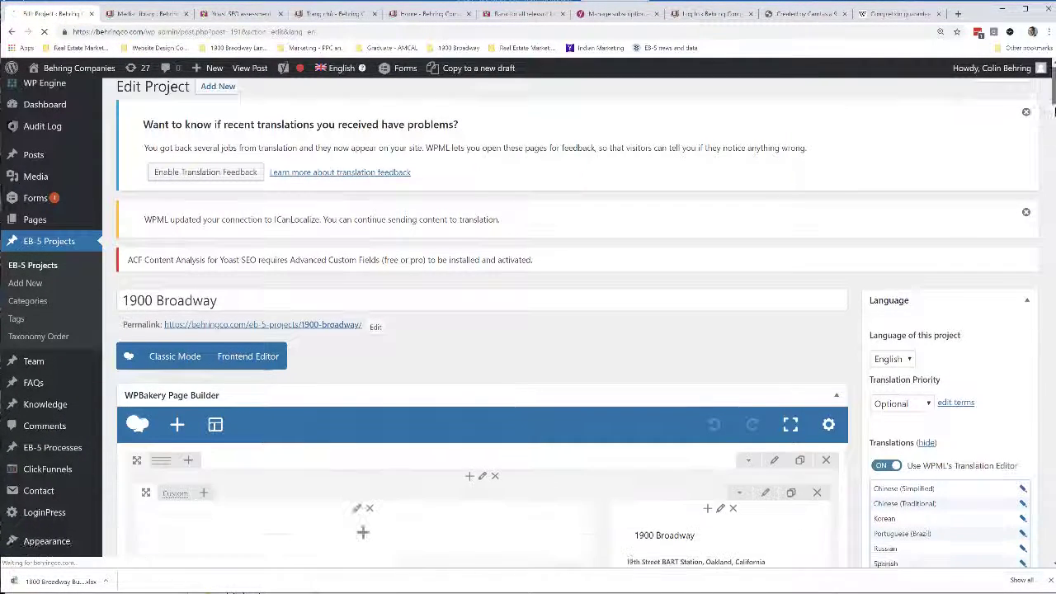
Step: In the project's Yoast snippet, enter the meta description "1900 Broadway EB-5 Project. 100% USCIS Approval History."
drag(1055, 104, 1054, 119)
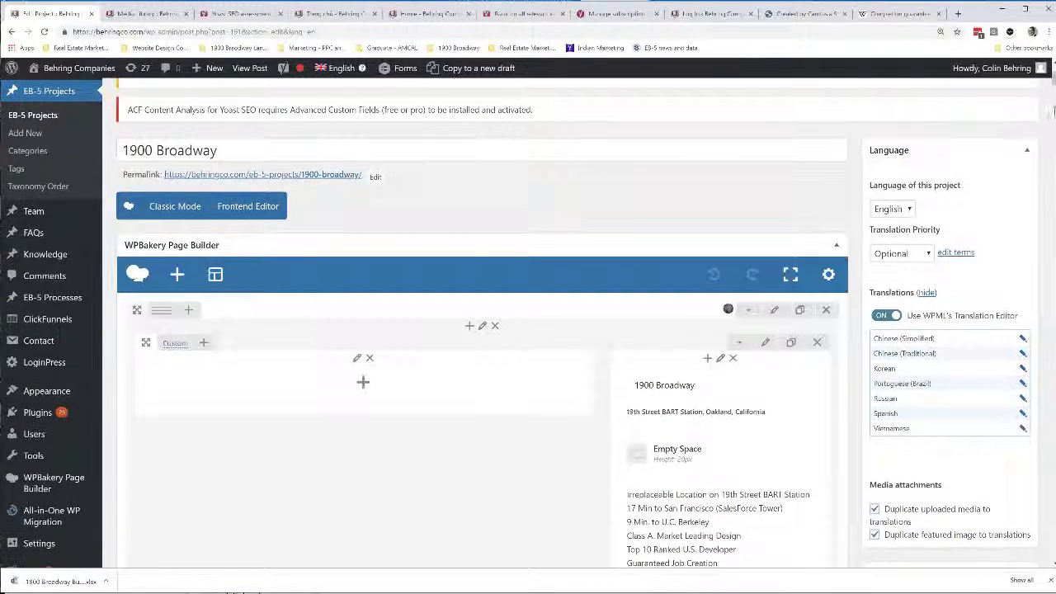
drag(1053, 79, 1054, 454)
drag(1054, 269, 1054, 188)
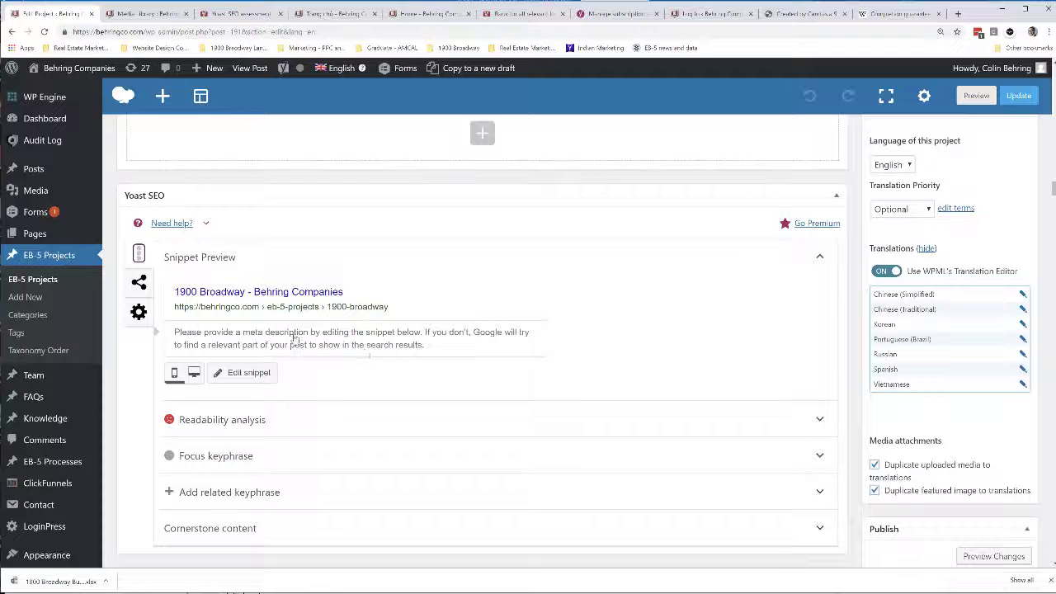
click(295, 338)
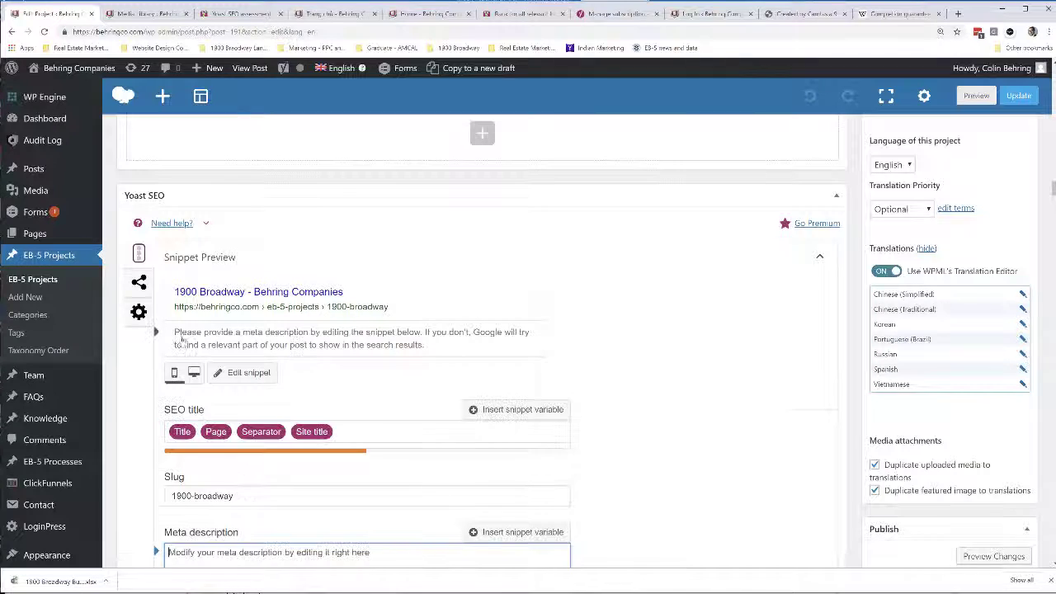
click(238, 499)
click(229, 551)
text(1900)
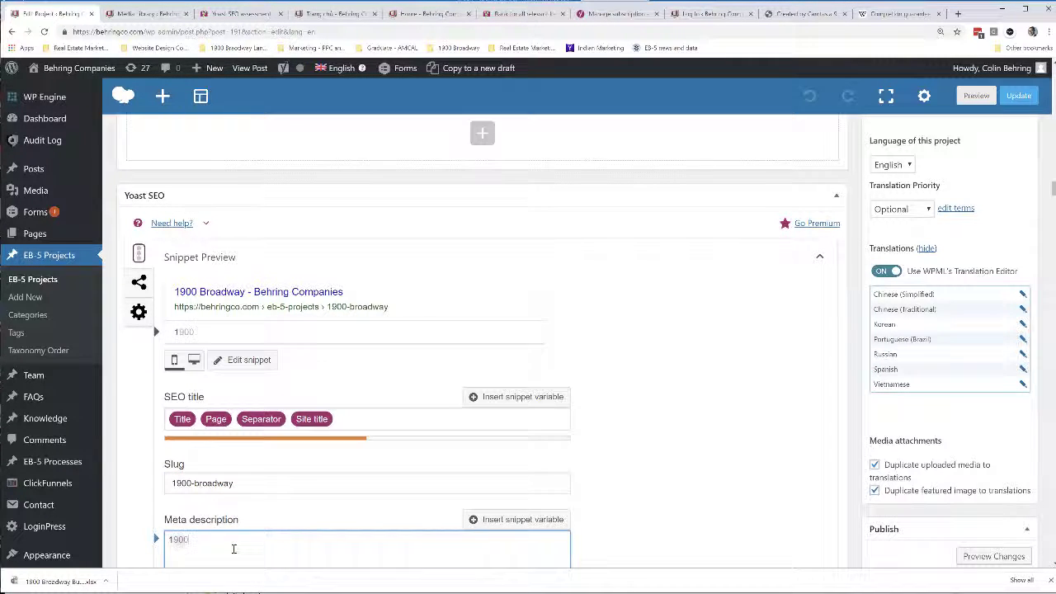
text( Broadway EB-5 P)
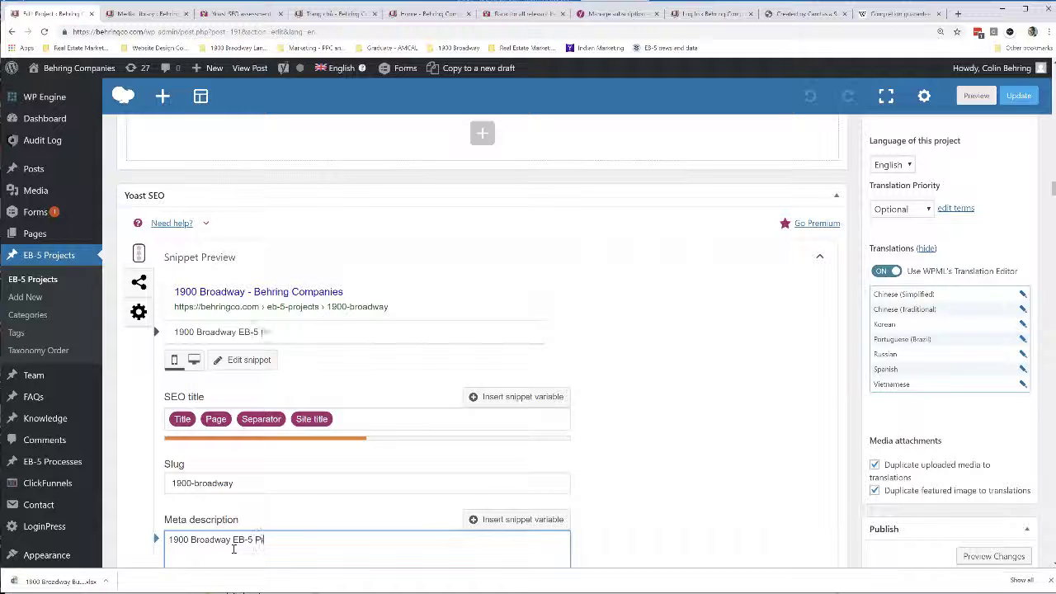
text(. US)
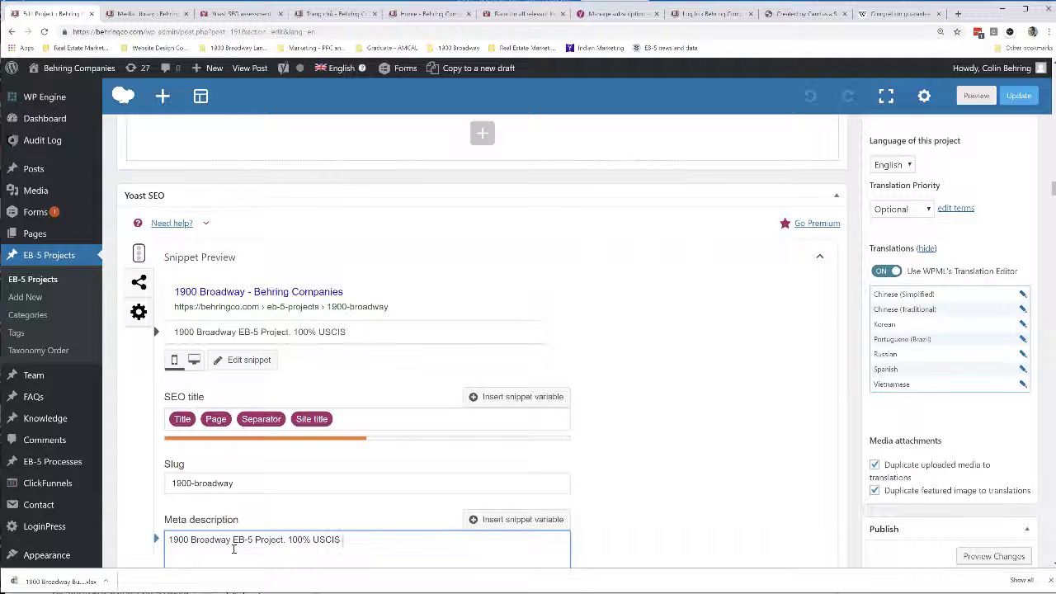
text(tory.)
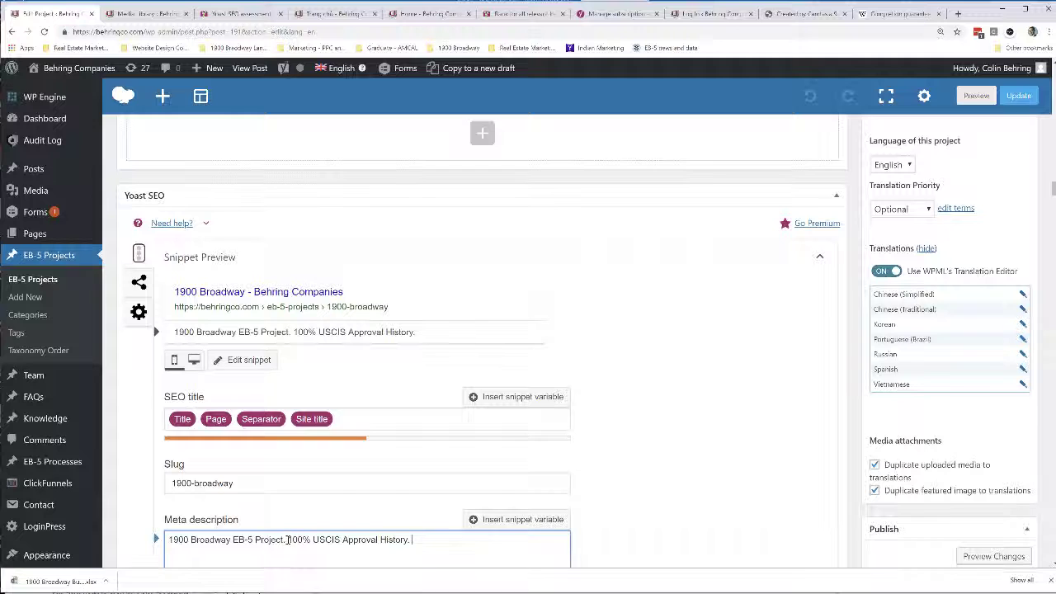
click(288, 540)
text(World)
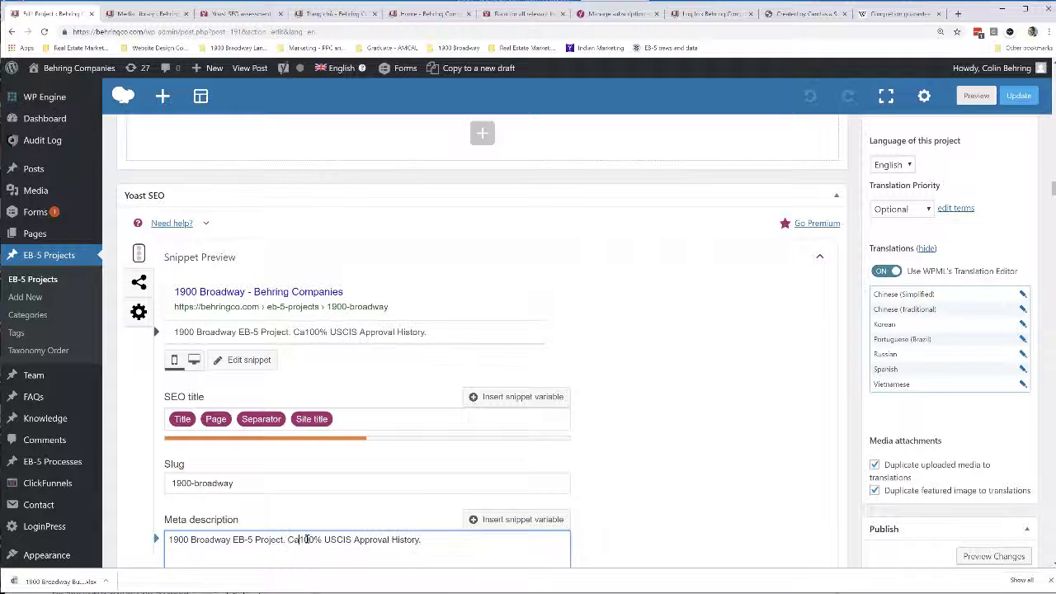
text( Class Apartments)
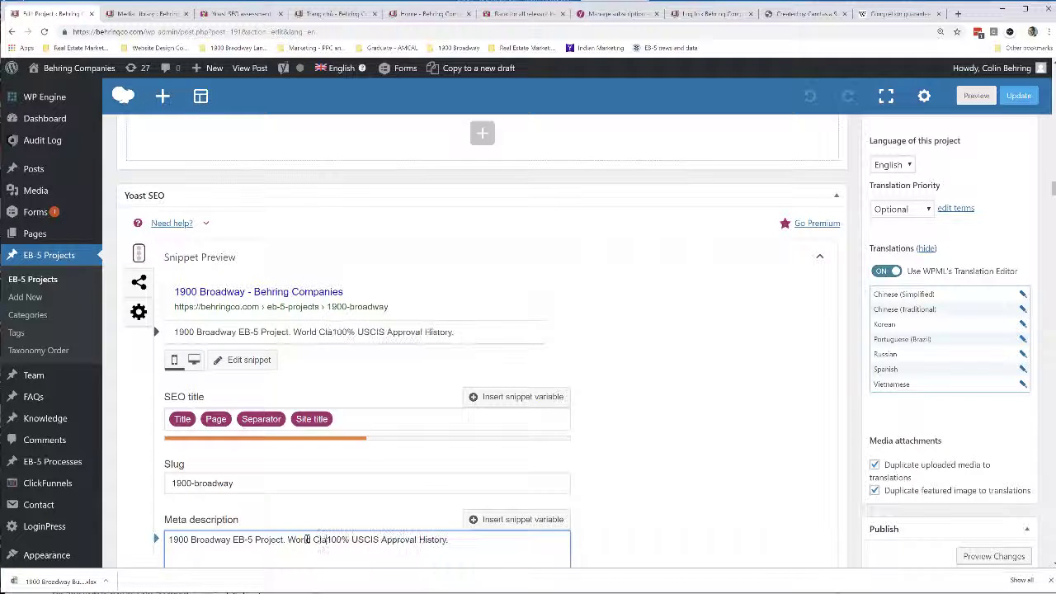
text( on )
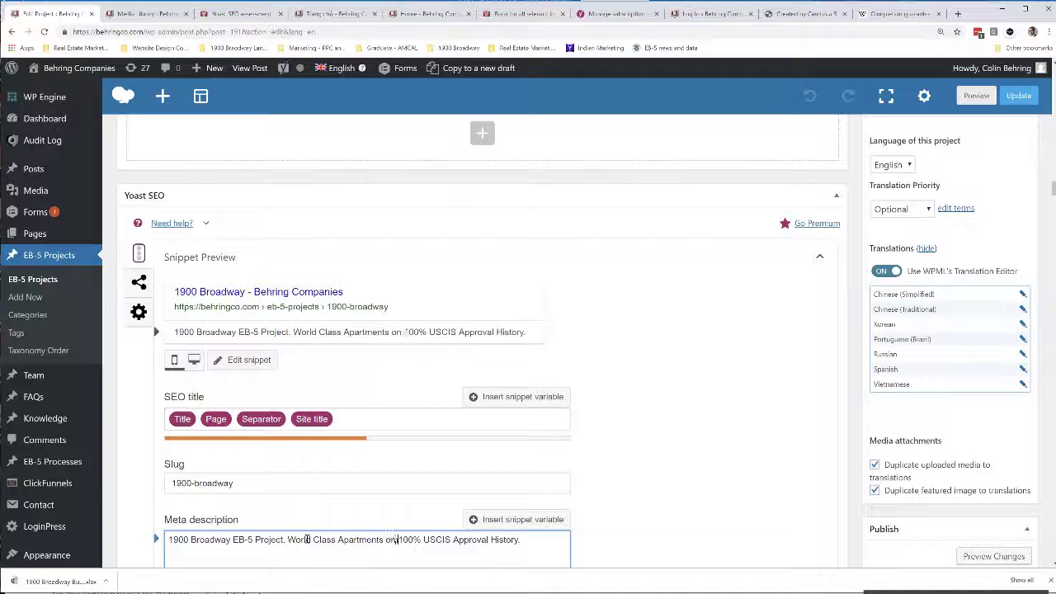
text(19th Stre)
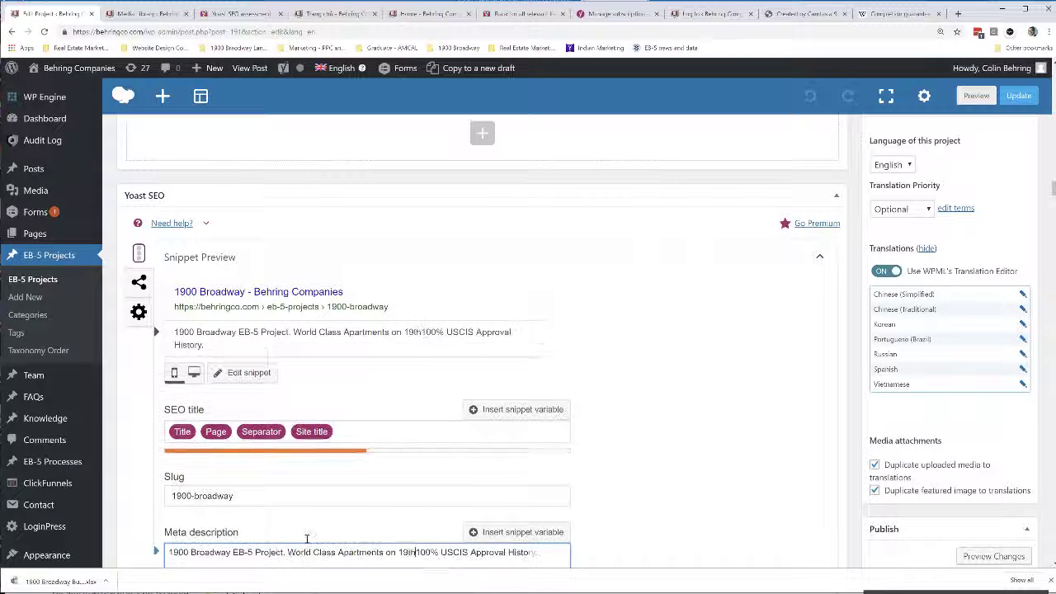
text(et)
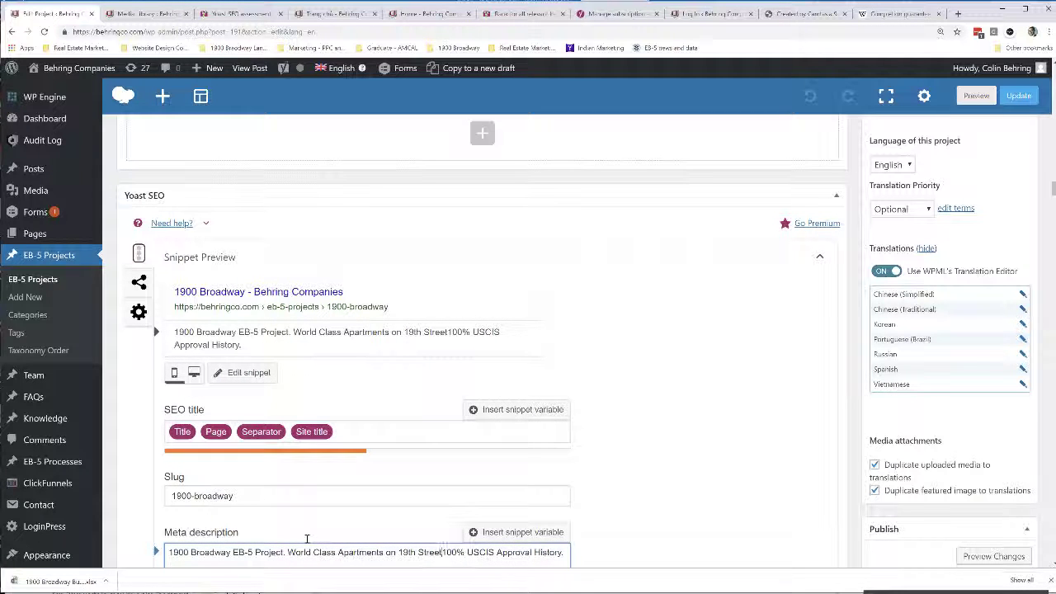
key(BackSpace)
key(BackSpace)
key(BackSpace)
key(BackSpace)
key(BackSpace)
key(BackSpace)
key(BackSpace)
key(BackSpace)
key(BackSpace)
key(BackSpace)
key(BackSpace)
key(BackSpace)
key(BackSpace)
key(BackSpace)
key(BackSpace)
key(BackSpace)
key(BackSpace)
key(BackSpace)
key(BackSpace)
key(BackSpace)
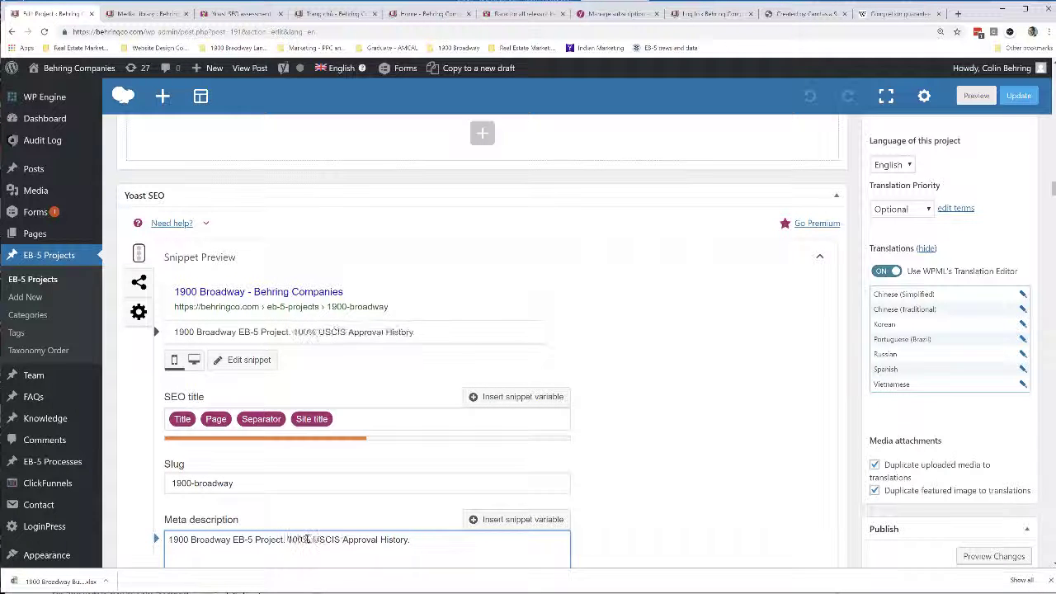
key(BackSpace)
text(.)
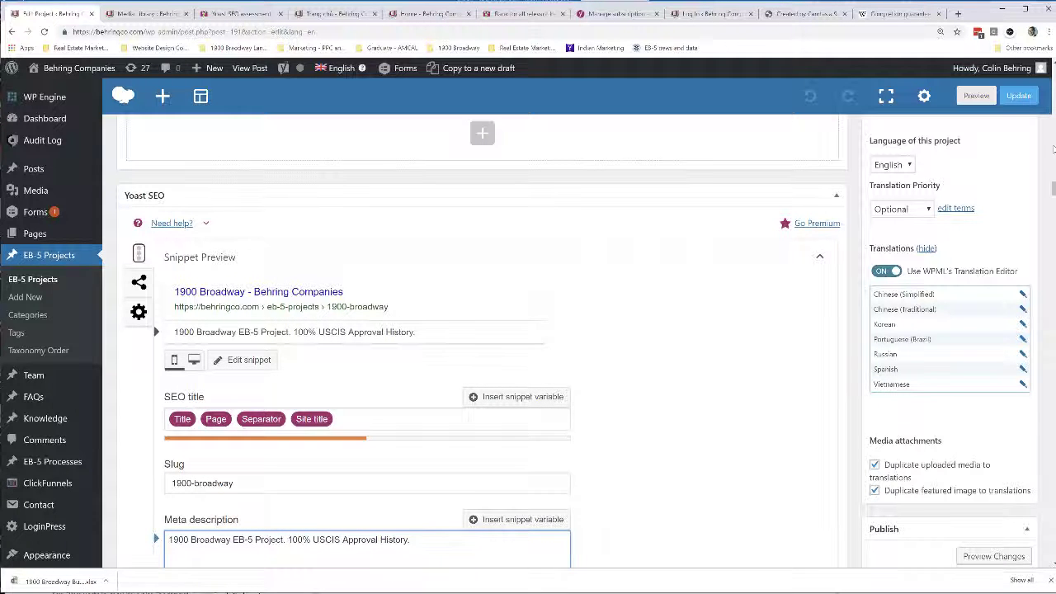
Step: Append "EB-5 Regional Center Project." to the end of the 1900 Broadway project's meta description
scroll(1053, 190, down, 3)
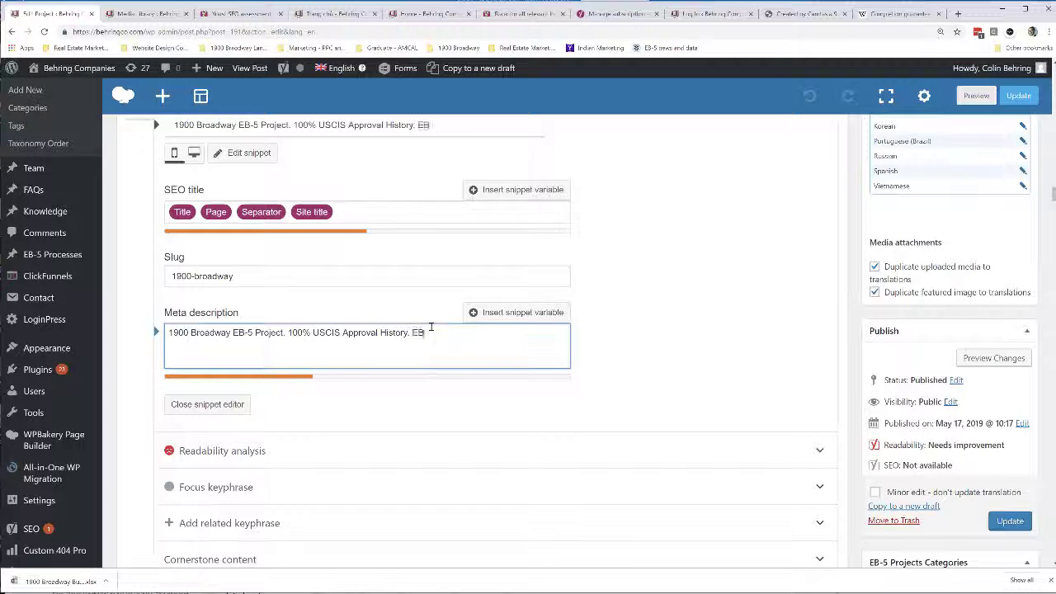
text(Regional Center P)
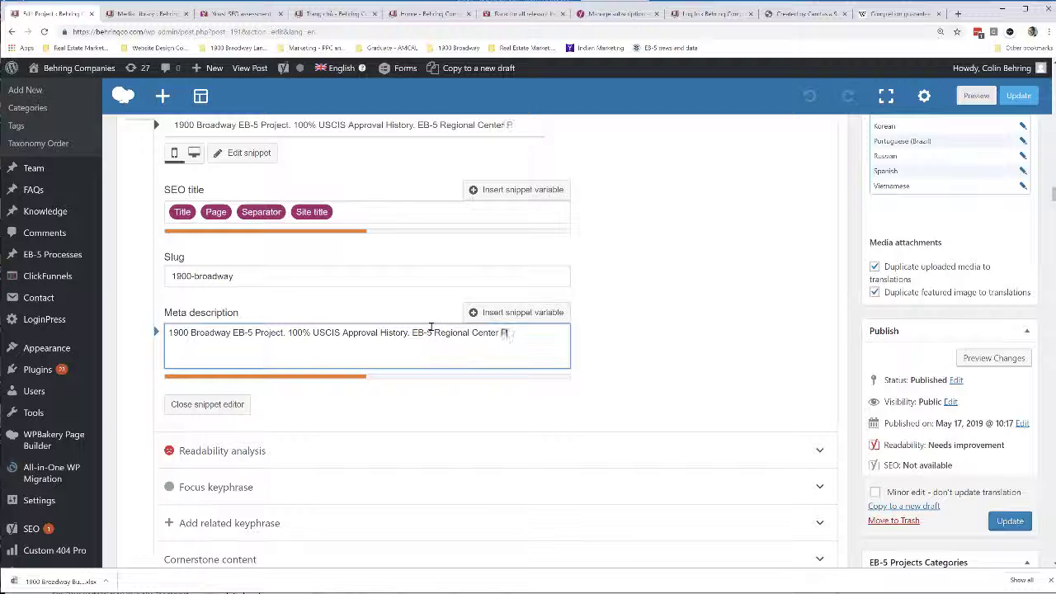
text(roject. )
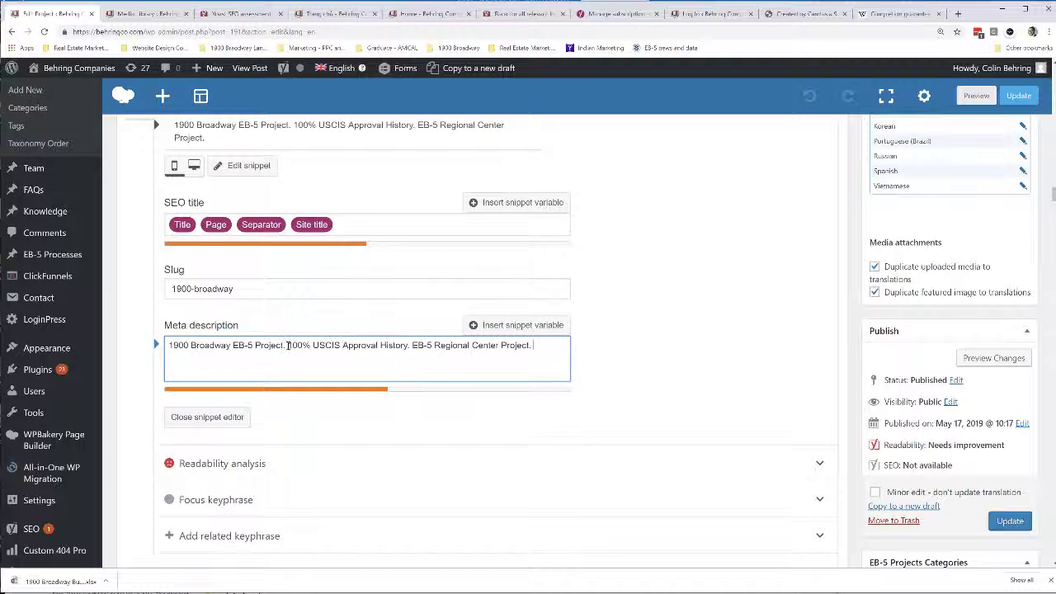
Step: Extend the meta description's opening sentence to read "1900 Broadway EB-5 Project in Oakland, California."
text(Oakland C)
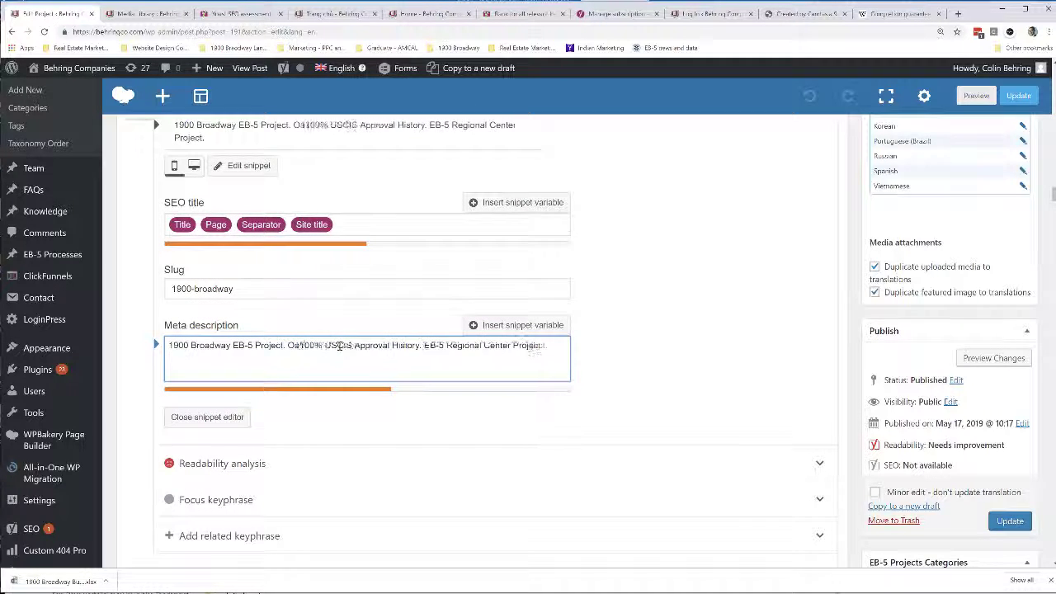
key(BackSpace)
key(BackSpace)
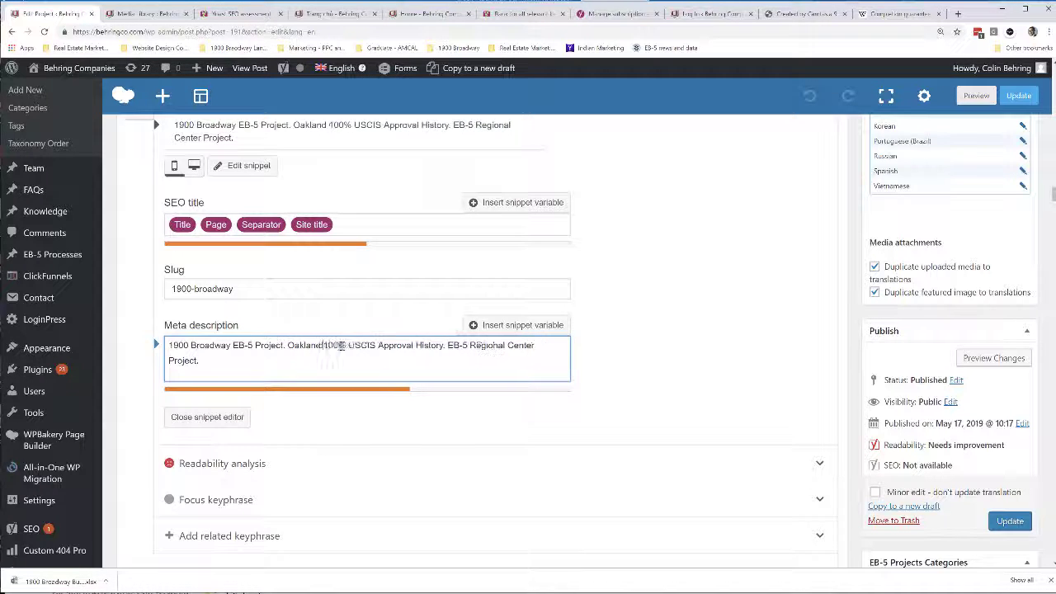
text(, California)
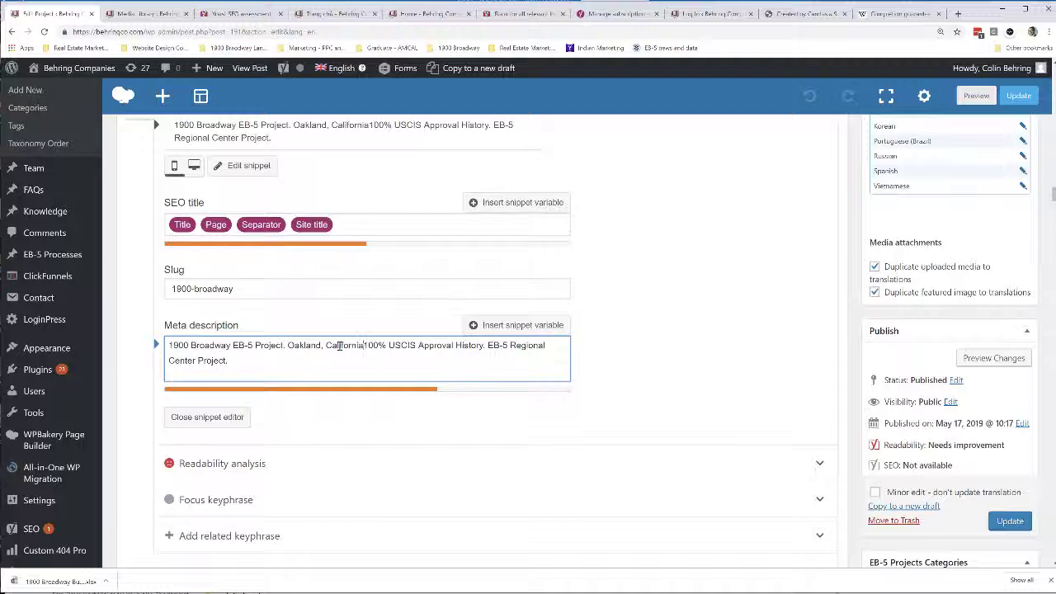
text(. )
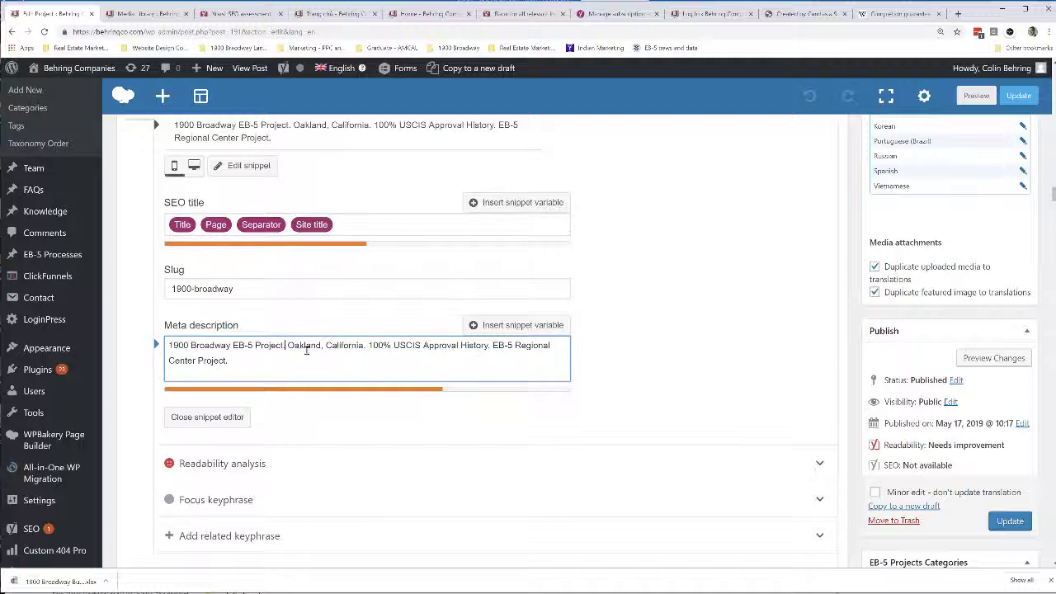
text( in)
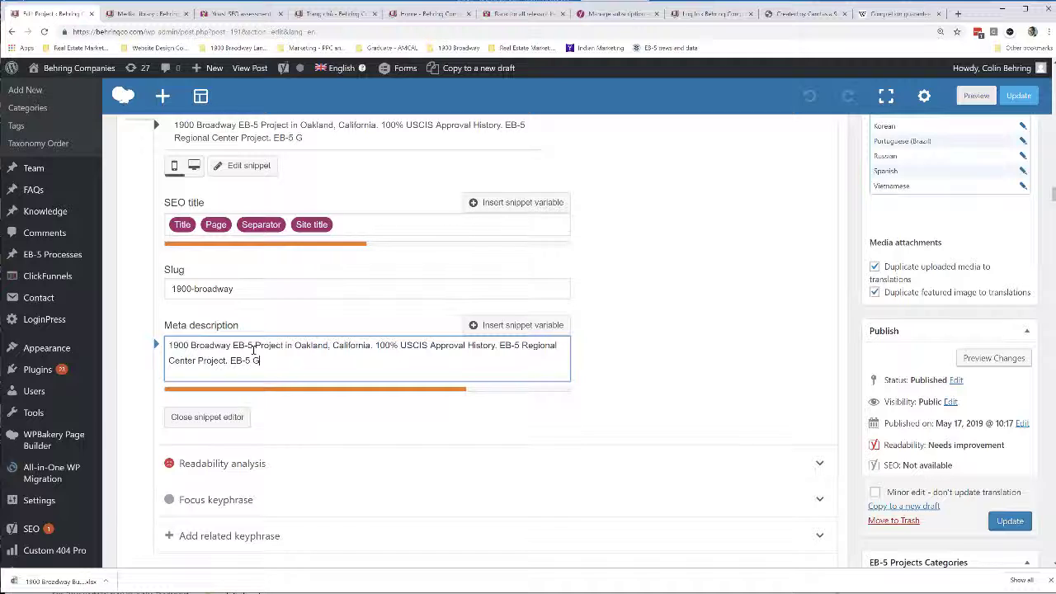
Step: Add "EB-5 Greencard Investment. EB-5 Visa" at the end of the meta description
text(eencard Invest)
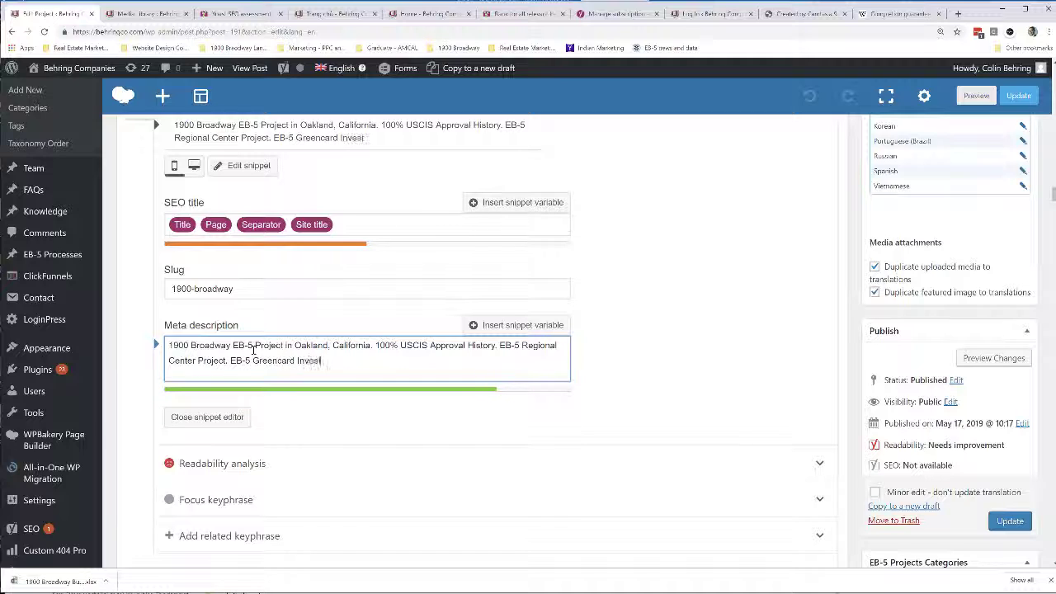
text(ment. EB-5 Visa)
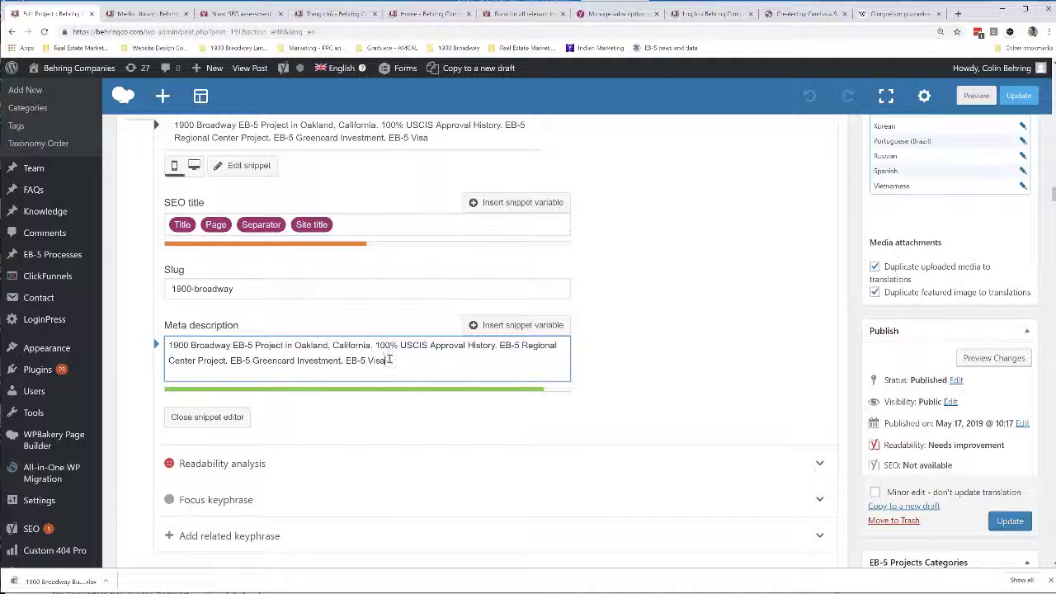
click(496, 347)
text(. Sponsored b)
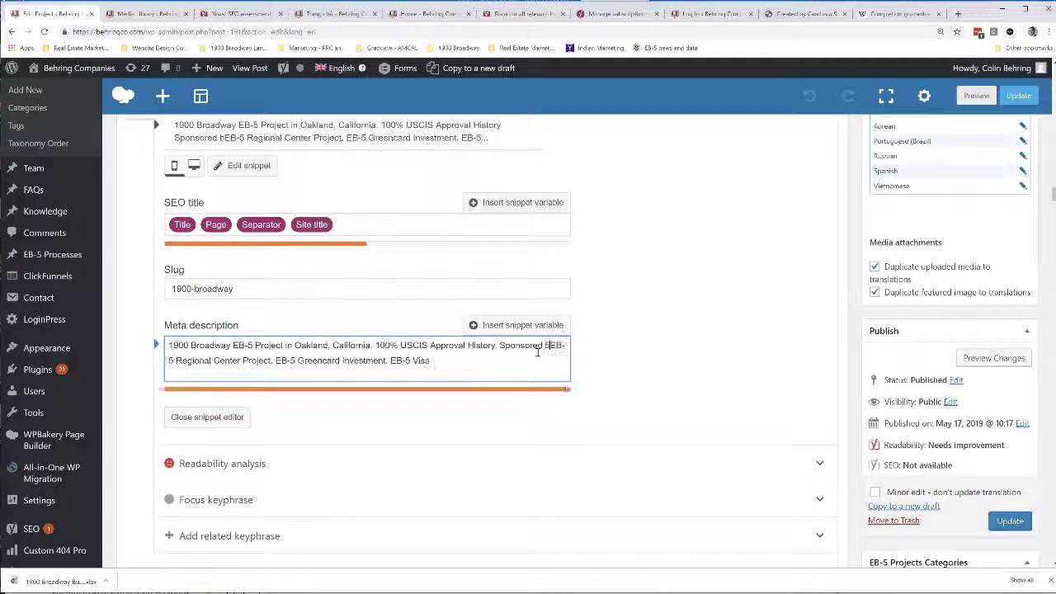
text(y Behring)
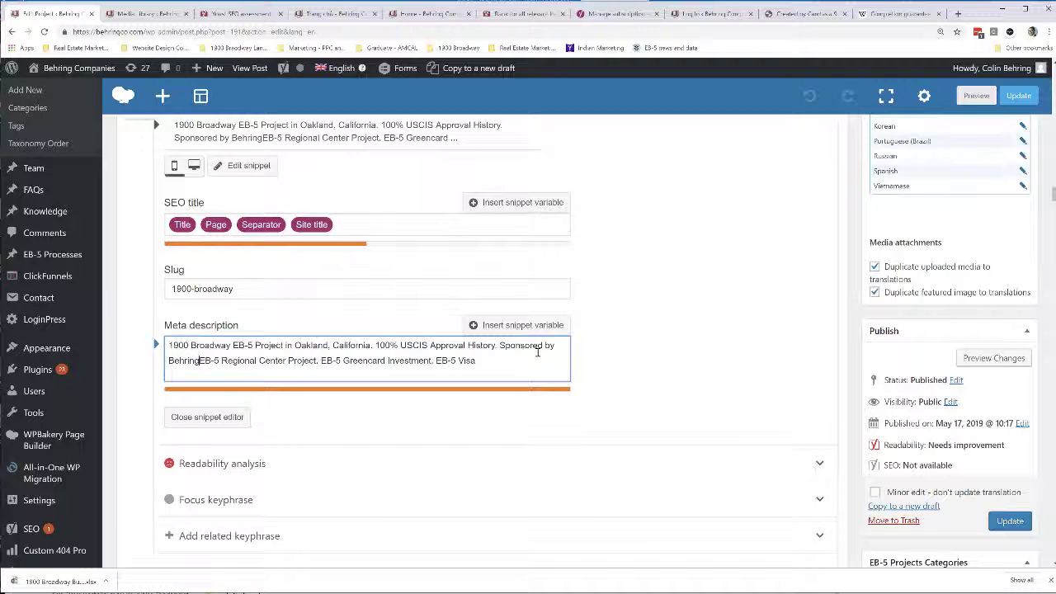
key(BackSpace)
key(BackSpace)
key(BackSpace)
key(BackSpace)
key(BackSpace)
key(BackSpace)
key(BackSpace)
key(BackSpace)
key(BackSpace)
key(BackSpace)
key(BackSpace)
key(BackSpace)
key(BackSpace)
key(BackSpace)
key(BackSpace)
key(BackSpace)
key(BackSpace)
key(BackSpace)
key(BackSpace)
key(BackSpace)
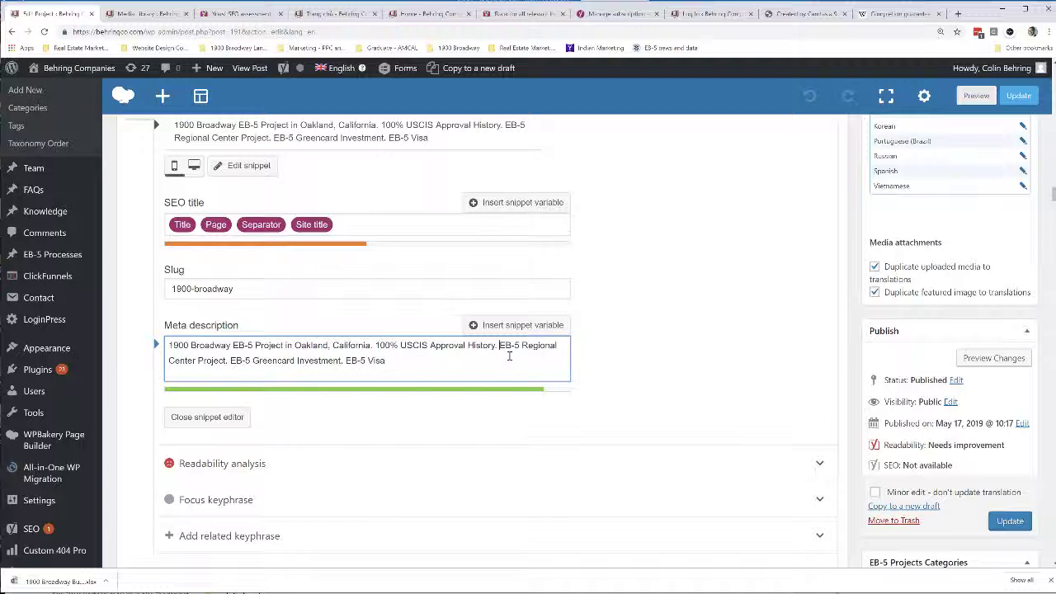
text(Low Risk )
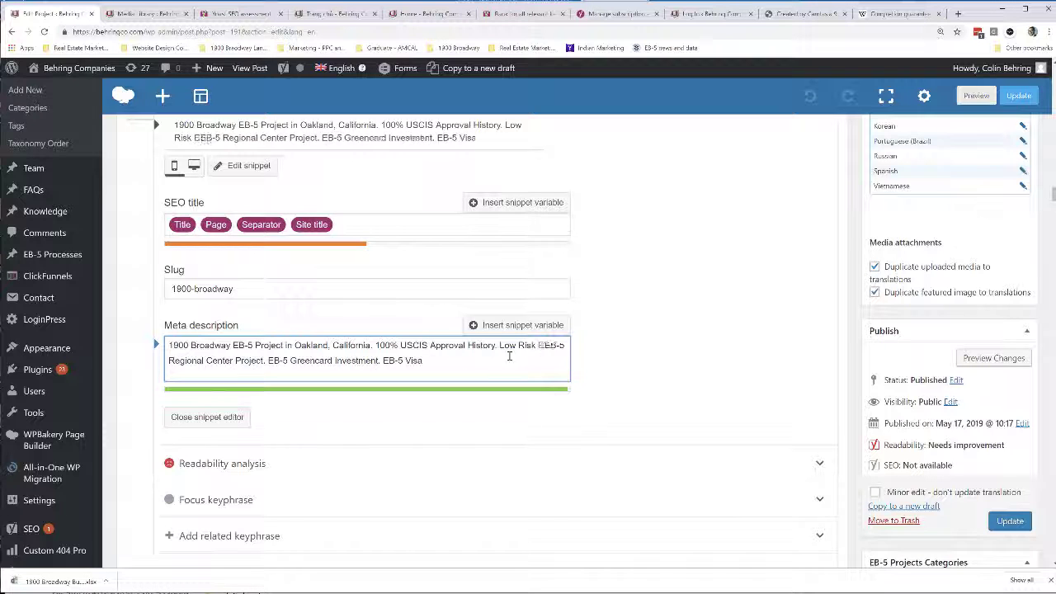
text(Construction based)
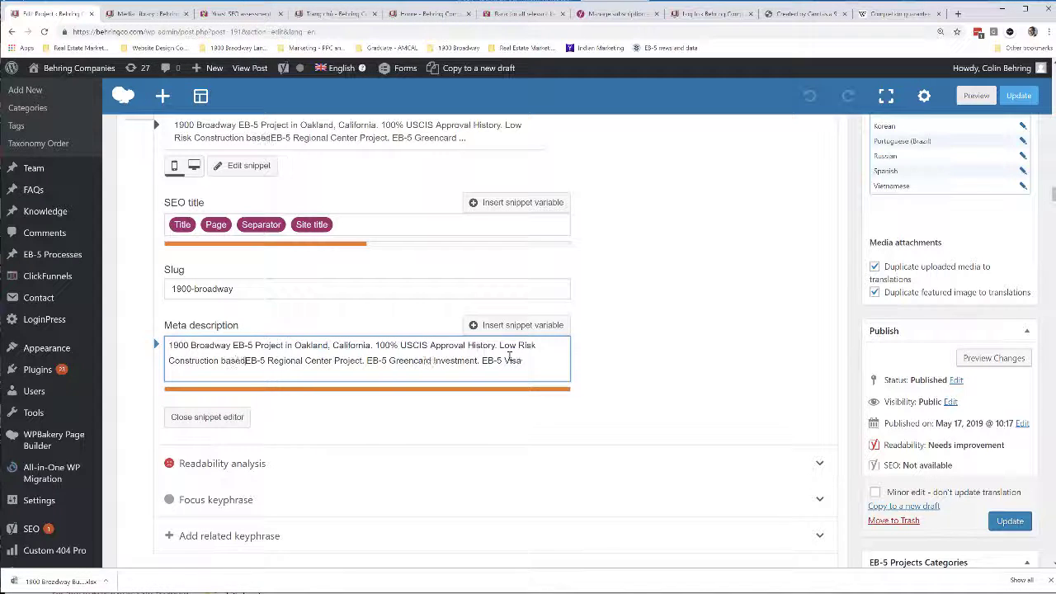
key(BackSpace)
key(BackSpace)
key(BackSpace)
key(BackSpace)
key(BackSpace)
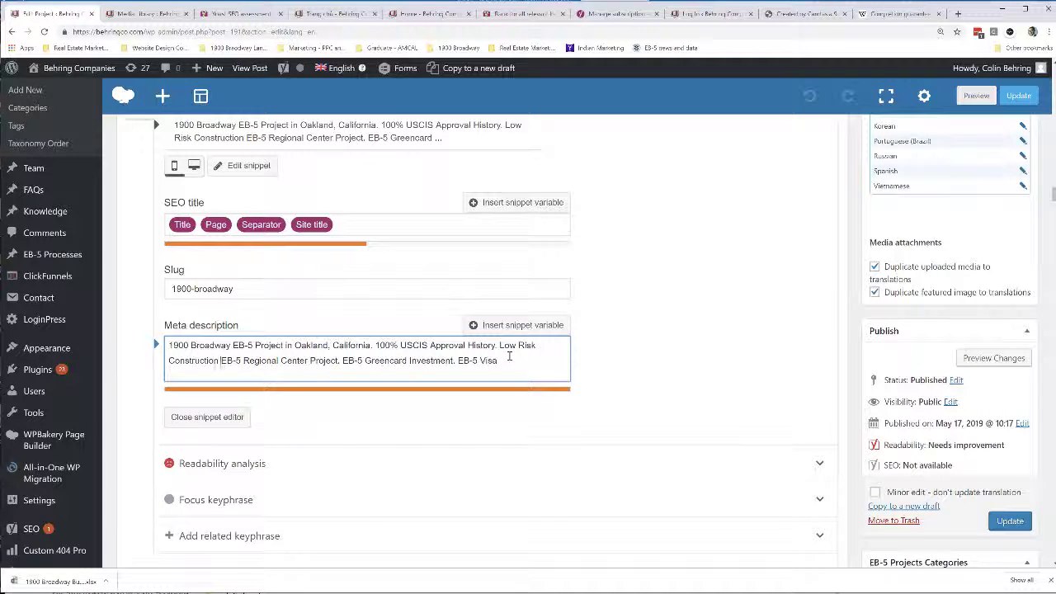
key(BackSpace)
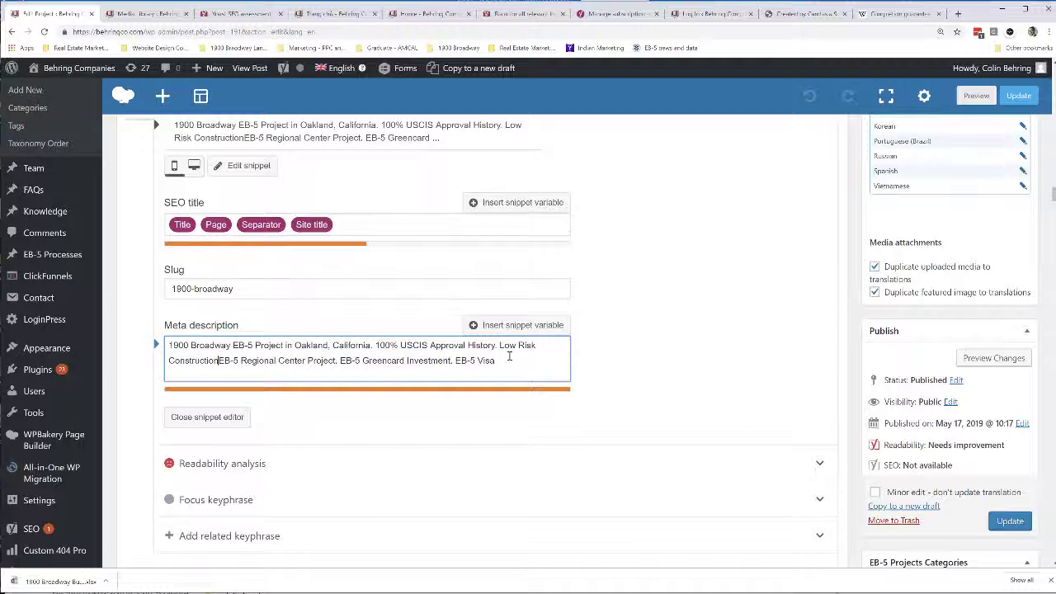
key(BackSpace)
key(BackSpace)
key(BackSpace)
key(BackSpace)
key(BackSpace)
key(BackSpace)
key(BackSpace)
key(BackSpace)
key(BackSpace)
key(BackSpace)
key(BackSpace)
key(BackSpace)
key(BackSpace)
key(BackSpace)
key(BackSpace)
key(BackSpace)
key(BackSpace)
key(BackSpace)
key(BackSpace)
key(BackSpace)
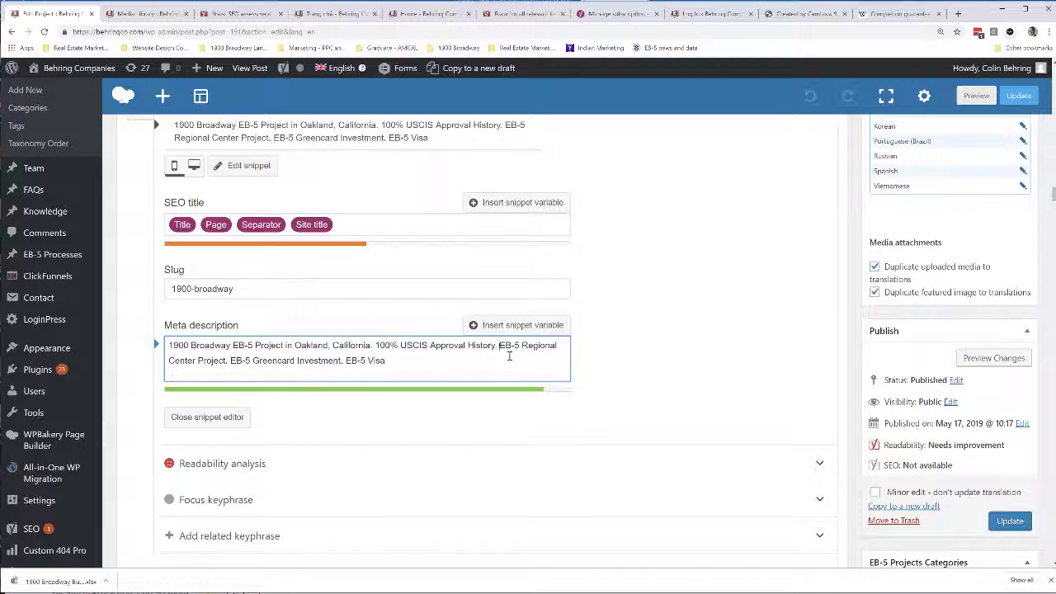
text(Job Creation GUar)
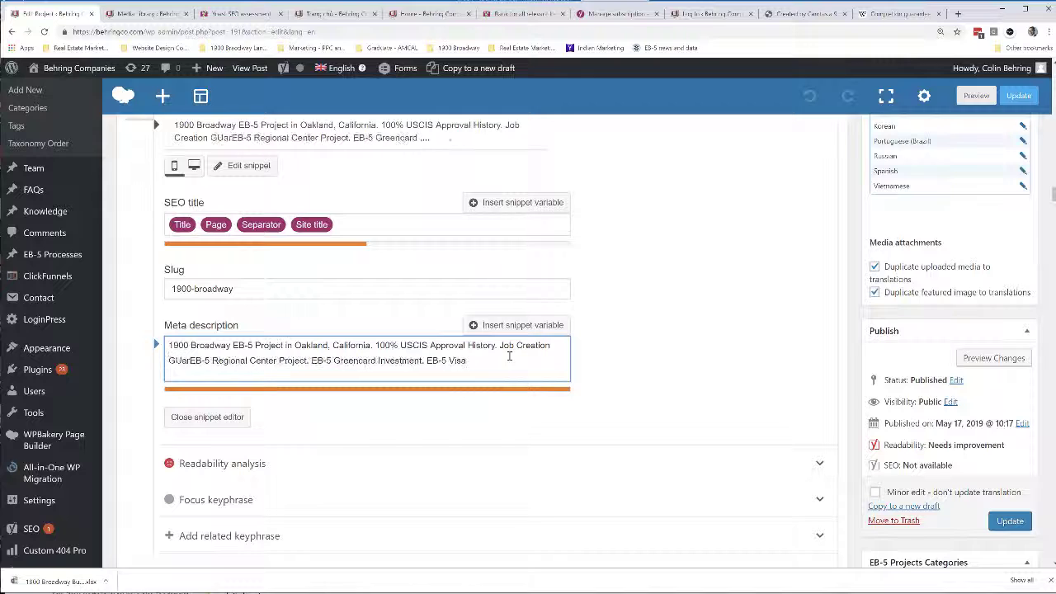
key(BackSpace)
key(BackSpace)
key(BackSpace)
key(BackSpace)
key(BackSpace)
key(BackSpace)
key(BackSpace)
key(BackSpace)
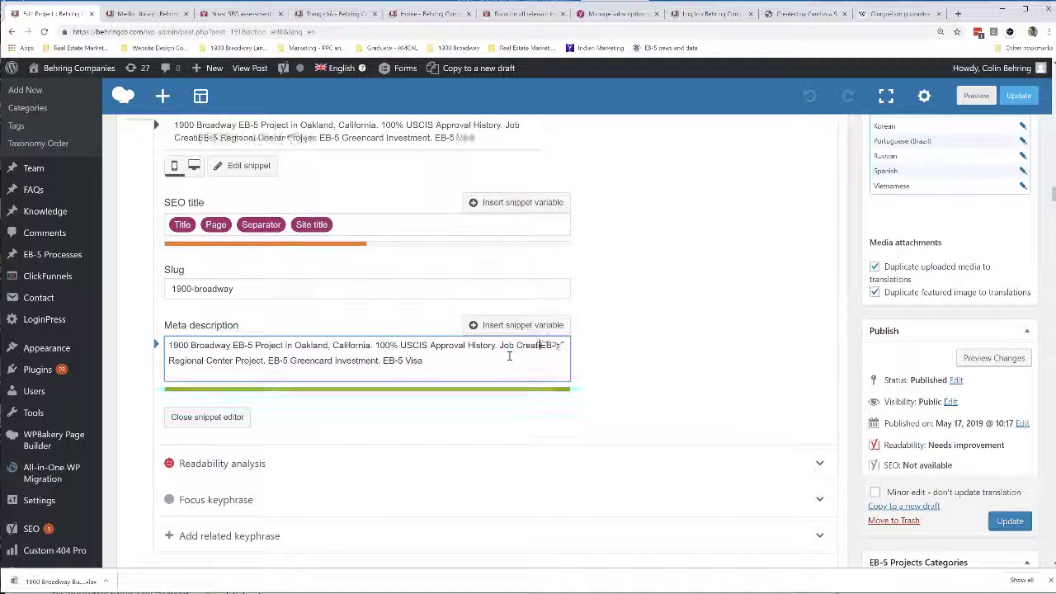
key(BackSpace)
key(BackSpace)
key(BackSpace)
key(BackSpace)
key(BackSpace)
key(BackSpace)
key(BackSpace)
key(BackSpace)
key(BackSpace)
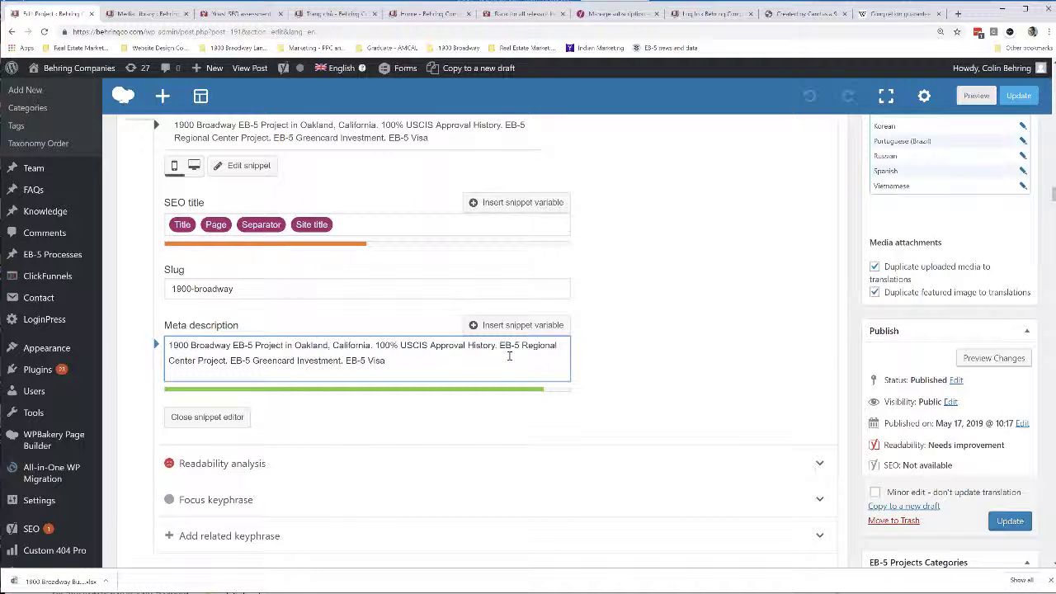
text(Over 100 )
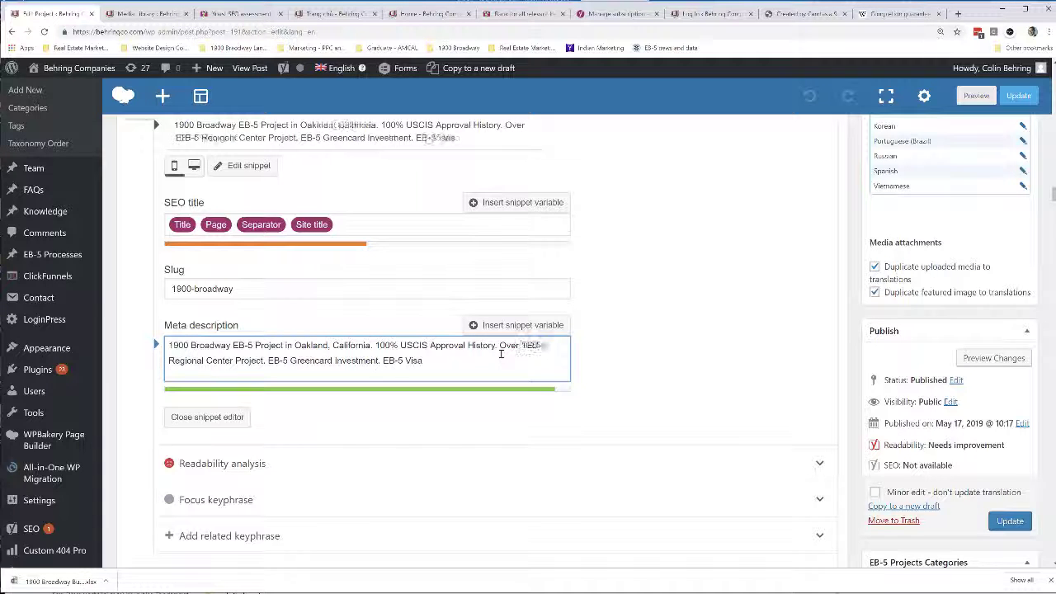
text(Cl)
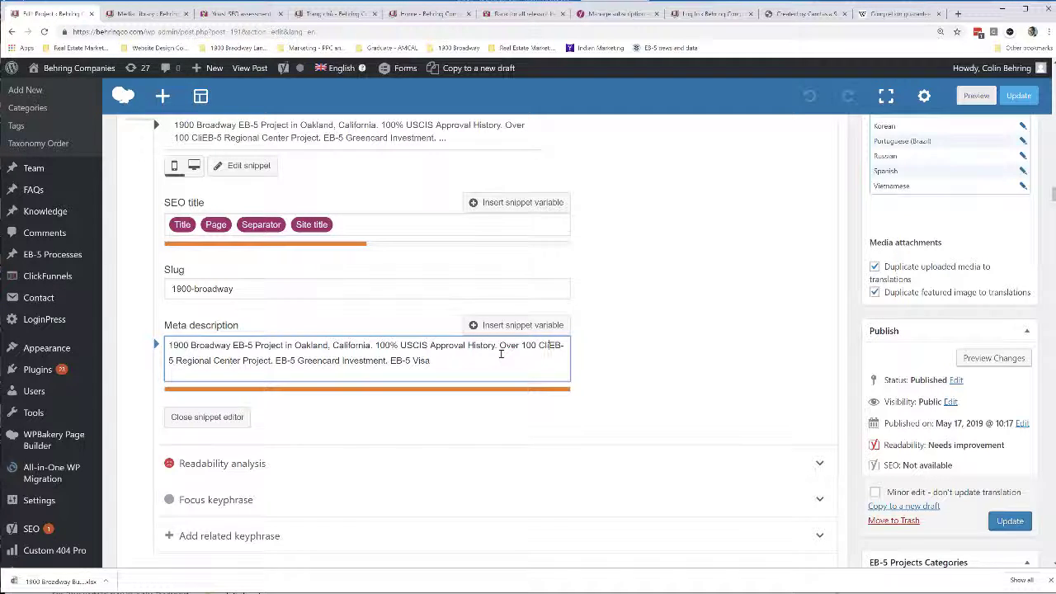
text(ients)
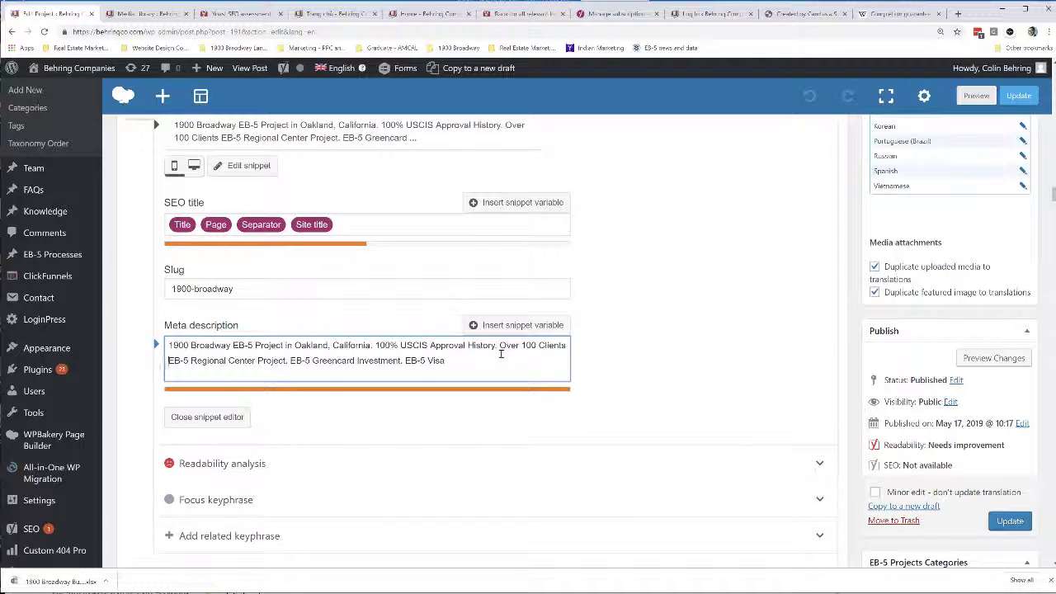
key(BackSpace)
key(BackSpace)
key(BackSpace)
key(BackSpace)
key(BackSpace)
key(BackSpace)
key(BackSpace)
key(BackSpace)
key(BackSpace)
key(BackSpace)
key(BackSpace)
key(BackSpace)
key(BackSpace)
key(BackSpace)
key(BackSpace)
key(BackSpace)
key(BackSpace)
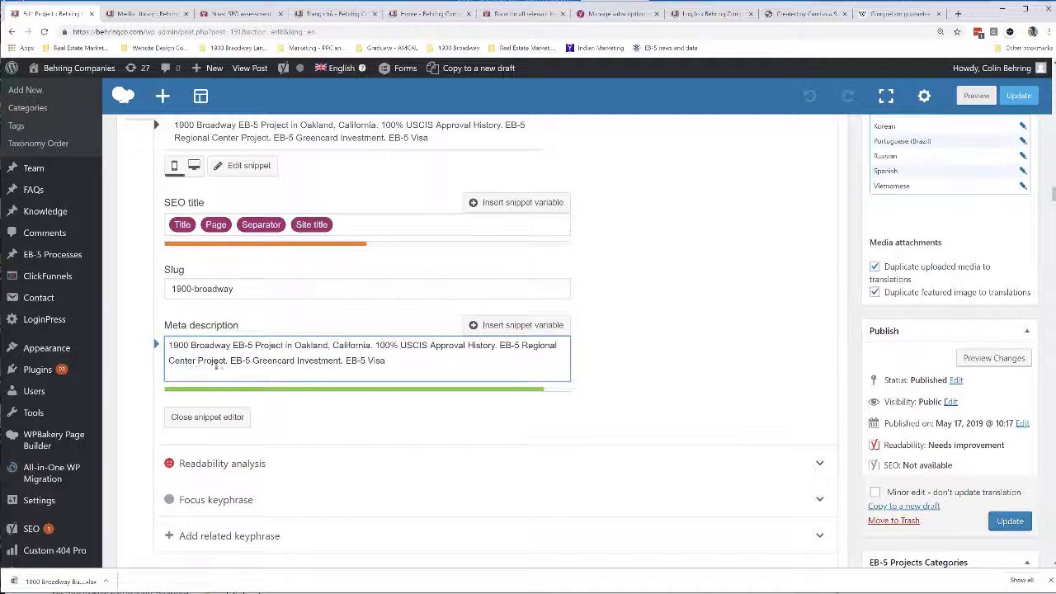
Step: Replace the meta description's text after "EB-5 Regional Center Project." with "Experienced EB-5 Visa Program."
drag(231, 361, 406, 357)
text(E)
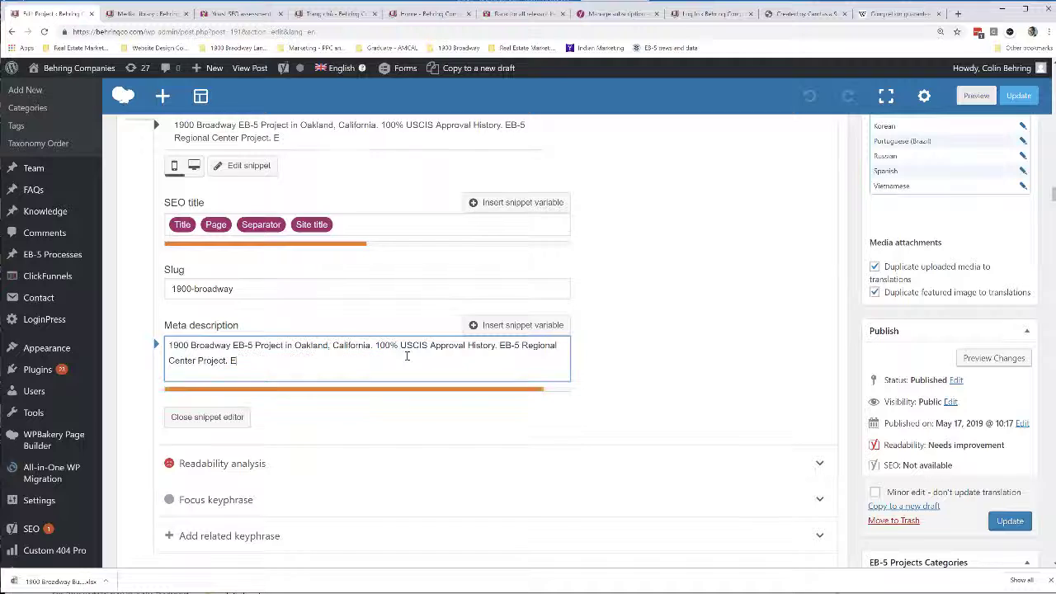
text(xperienced)
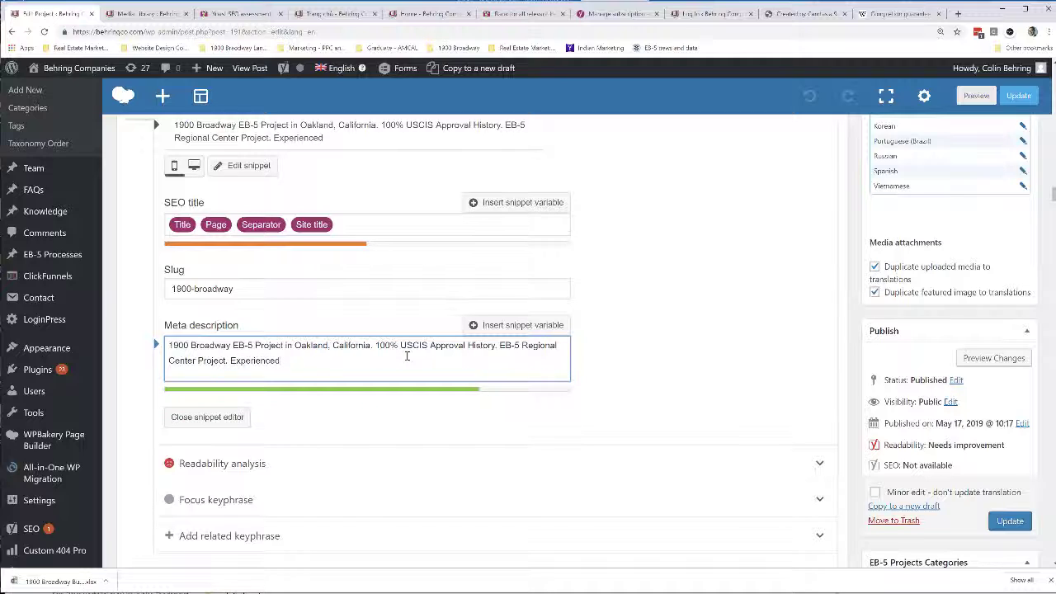
text( EB-5 Visa Program.)
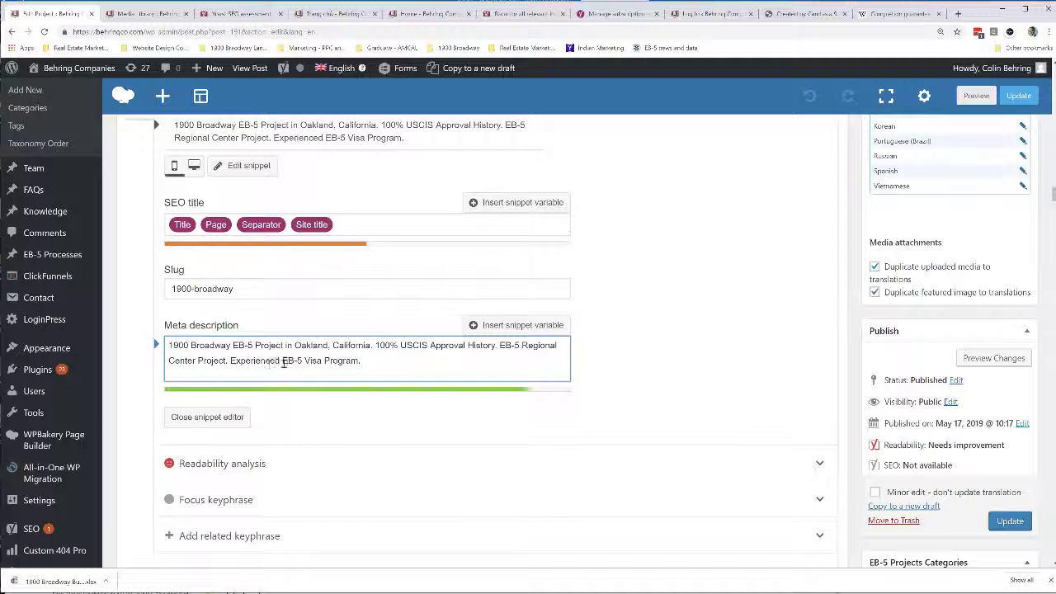
Step: Check the EB-5 keyword phrases in the 1900 Broadway meta description and close the snippet editor
drag(283, 363, 324, 363)
drag(501, 345, 284, 347)
click(350, 343)
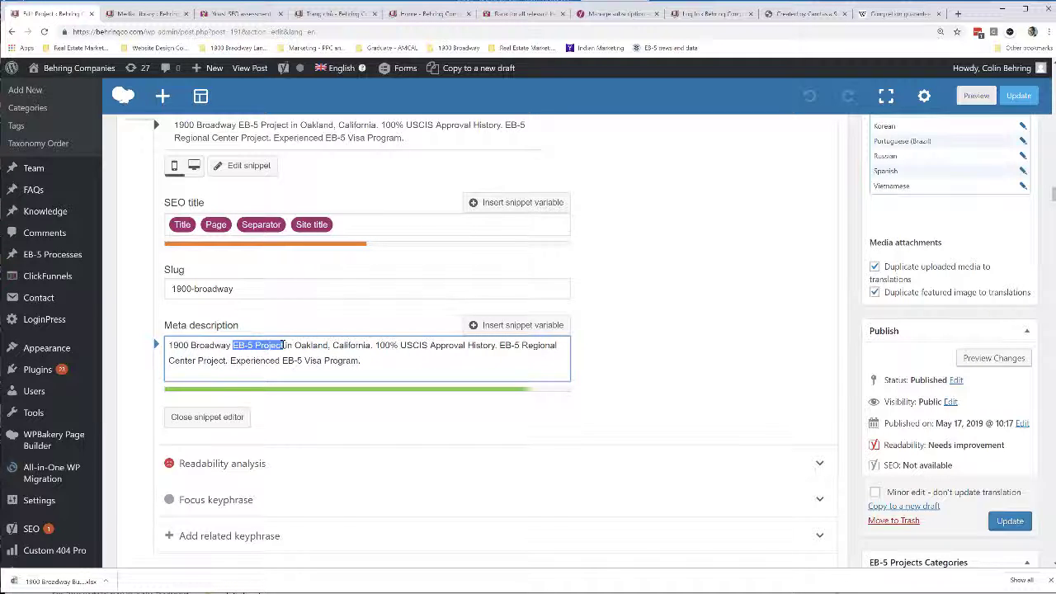
click(255, 345)
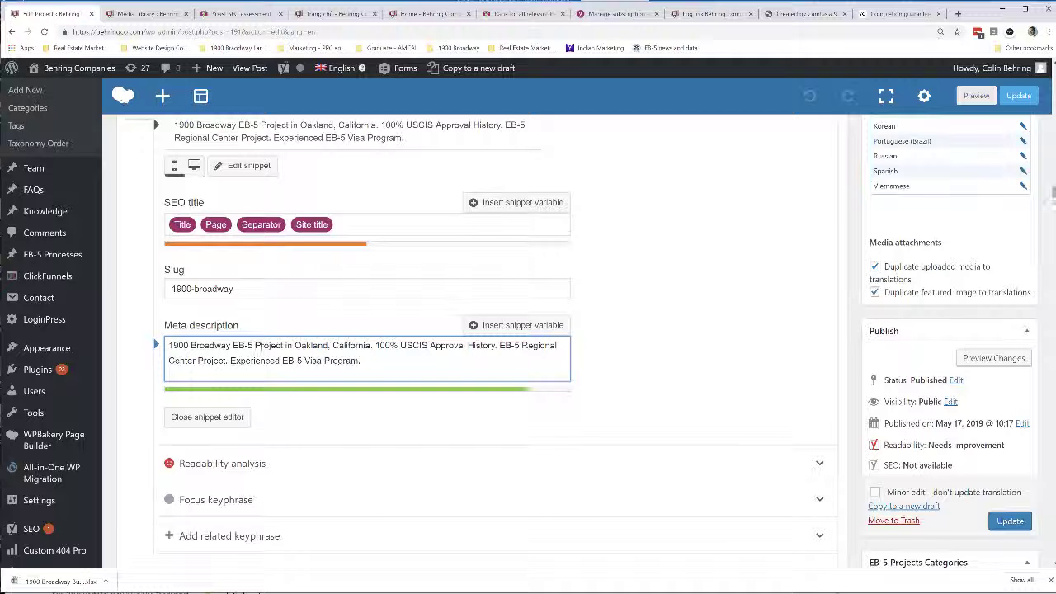
scroll(476, 429, up, 1)
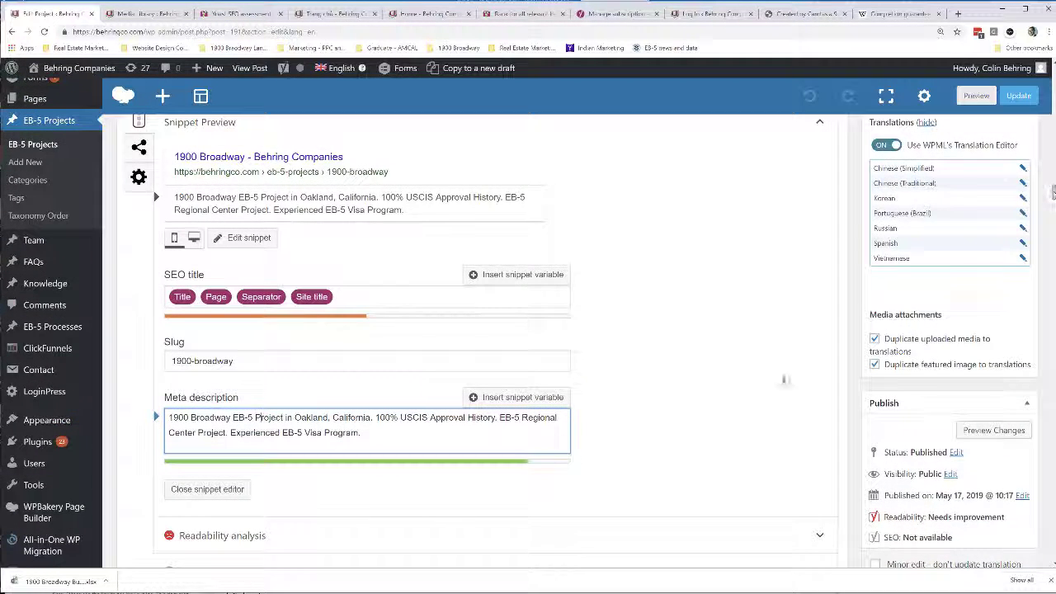
click(207, 489)
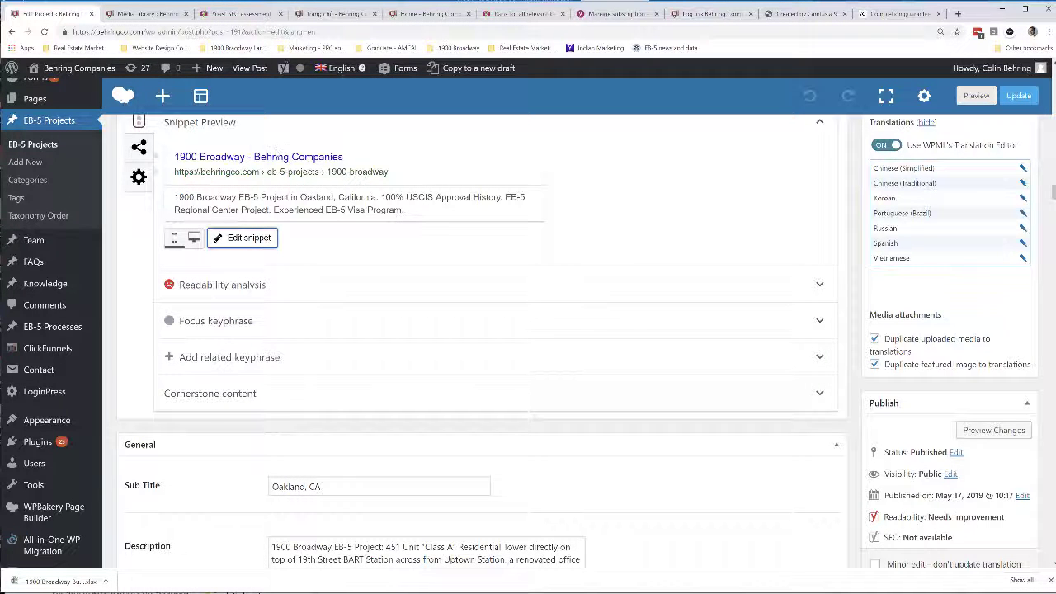
Step: Set the project's Yoast focus keyphrase to "1900 Broadway"
scroll(383, 296, down, 1)
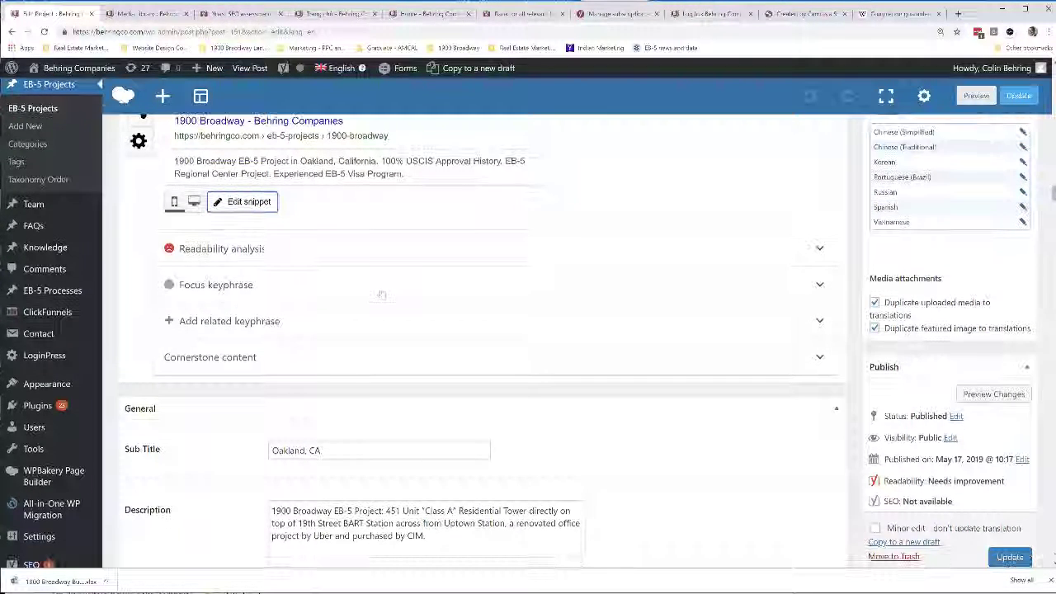
click(215, 284)
click(240, 335)
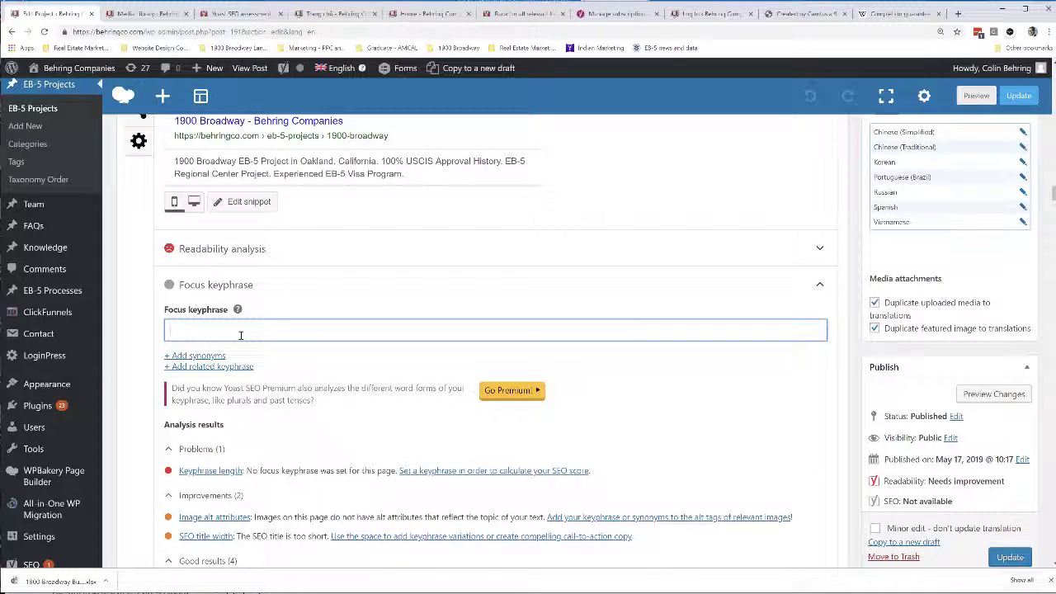
text(1900 Broadway)
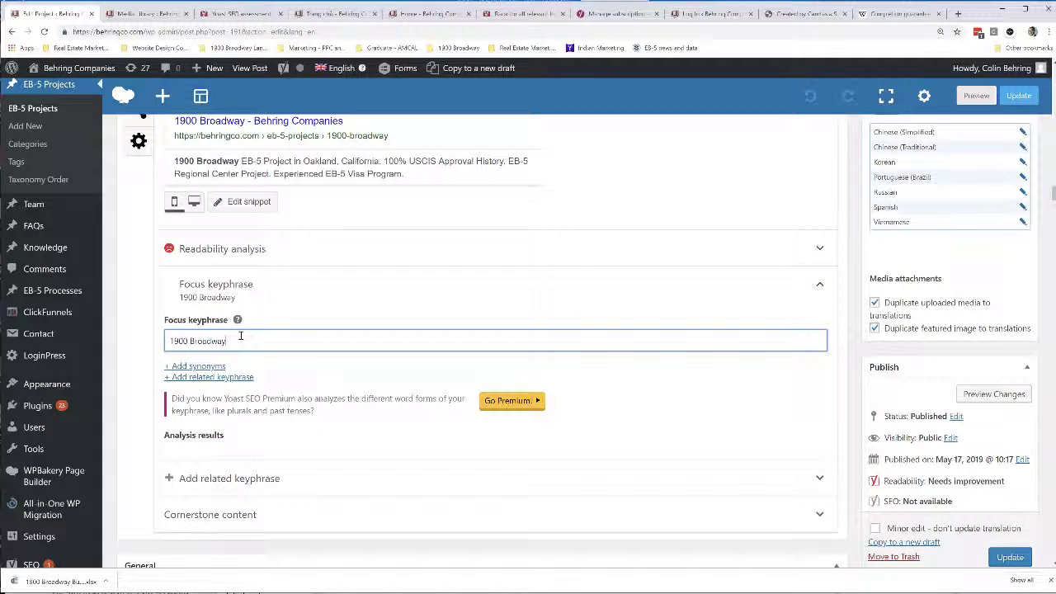
key(Tab)
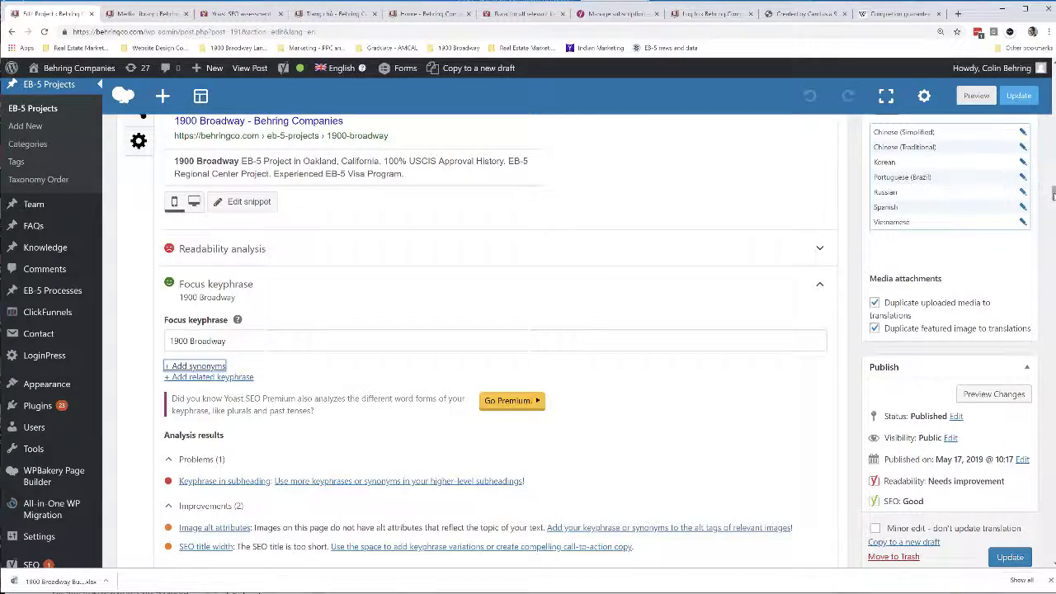
Step: Review the focus keyphrase analysis results against the page content and update the 1900 Broadway project
drag(1054, 197, 1054, 203)
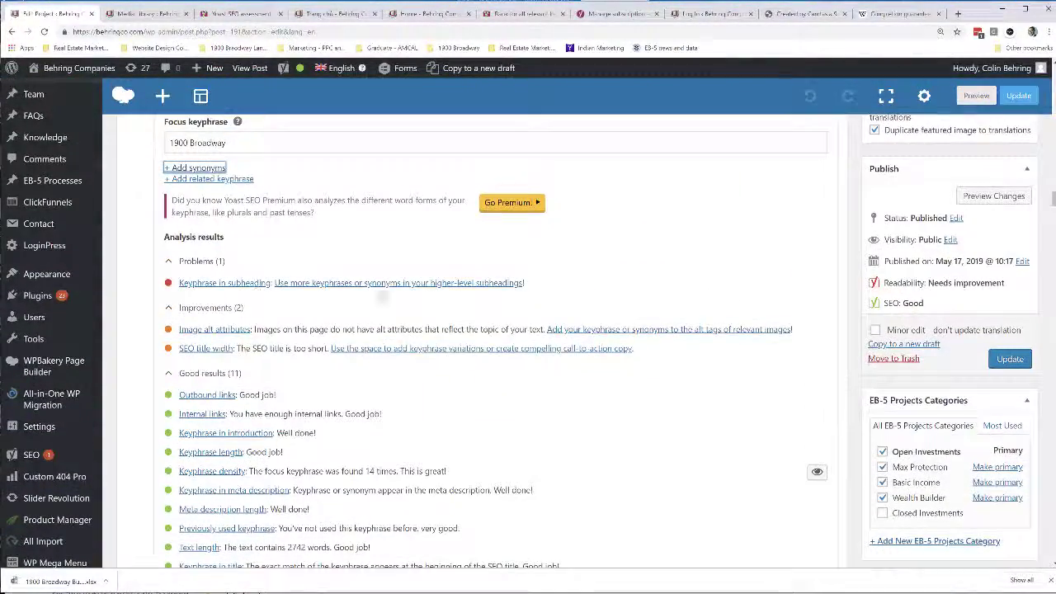
drag(1054, 203, 1053, 75)
scroll(613, 514, down, 3)
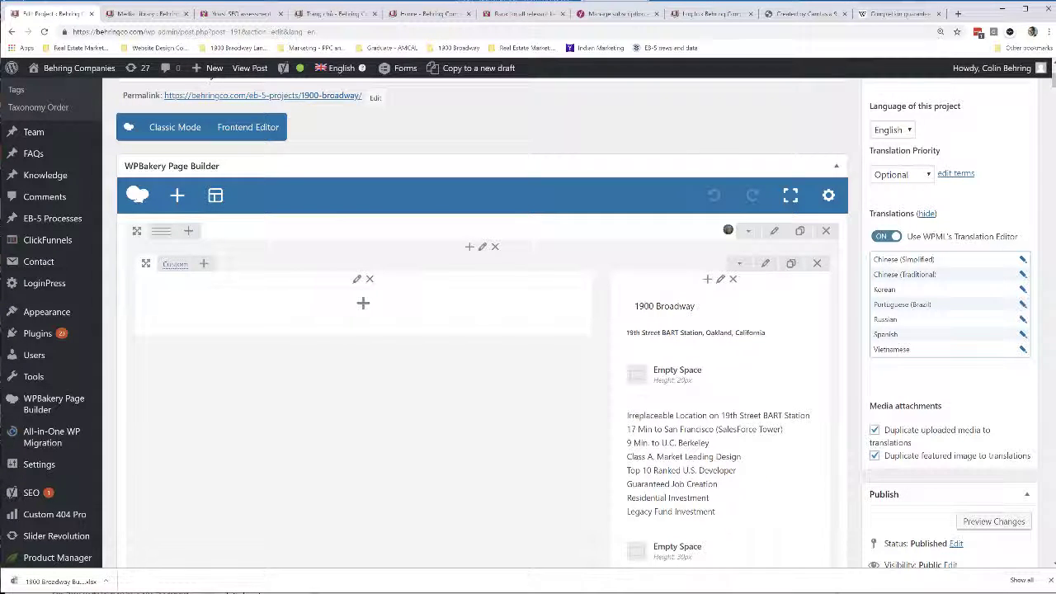
scroll(478, 331, down, 15)
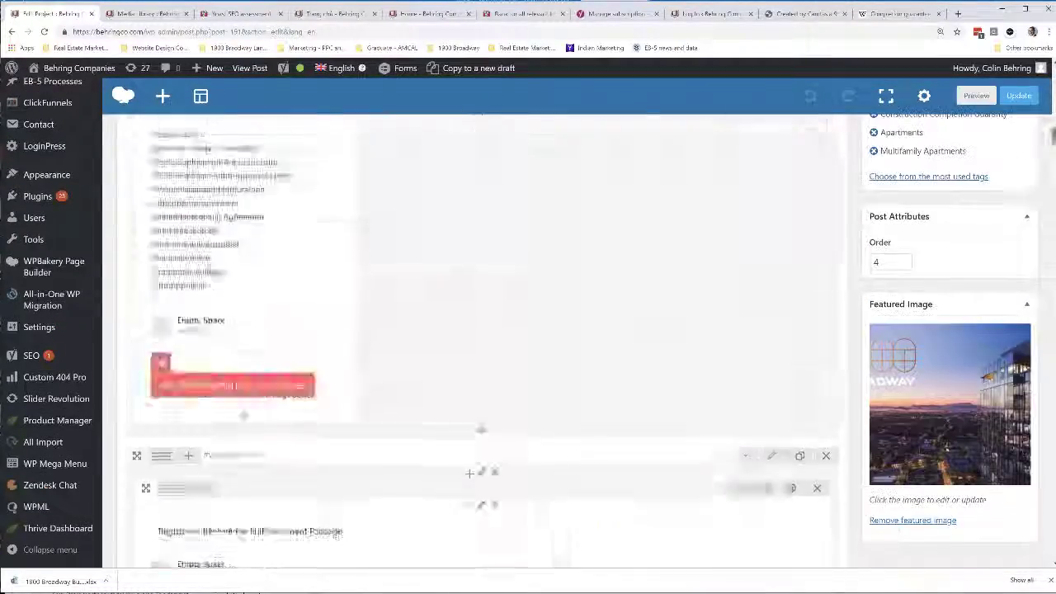
scroll(817, 364, up, 10)
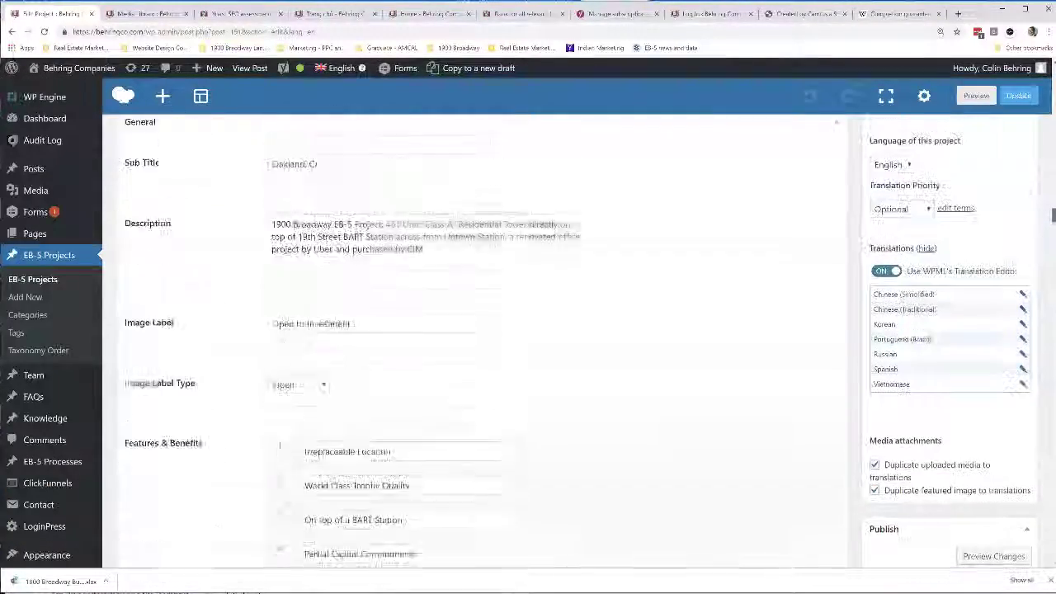
scroll(478, 330, up, 2)
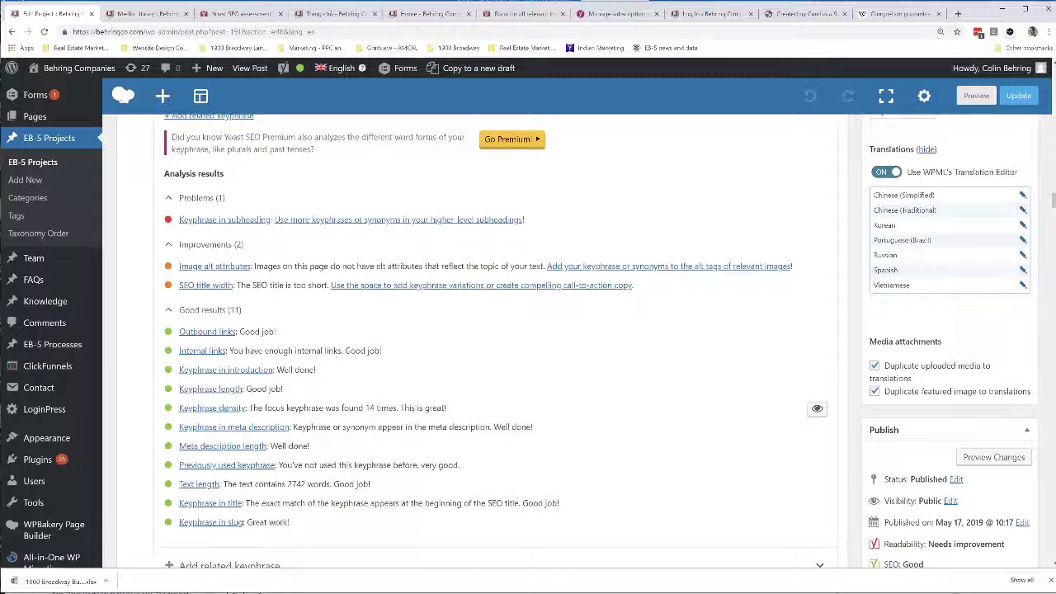
scroll(1020, 248, down, 3)
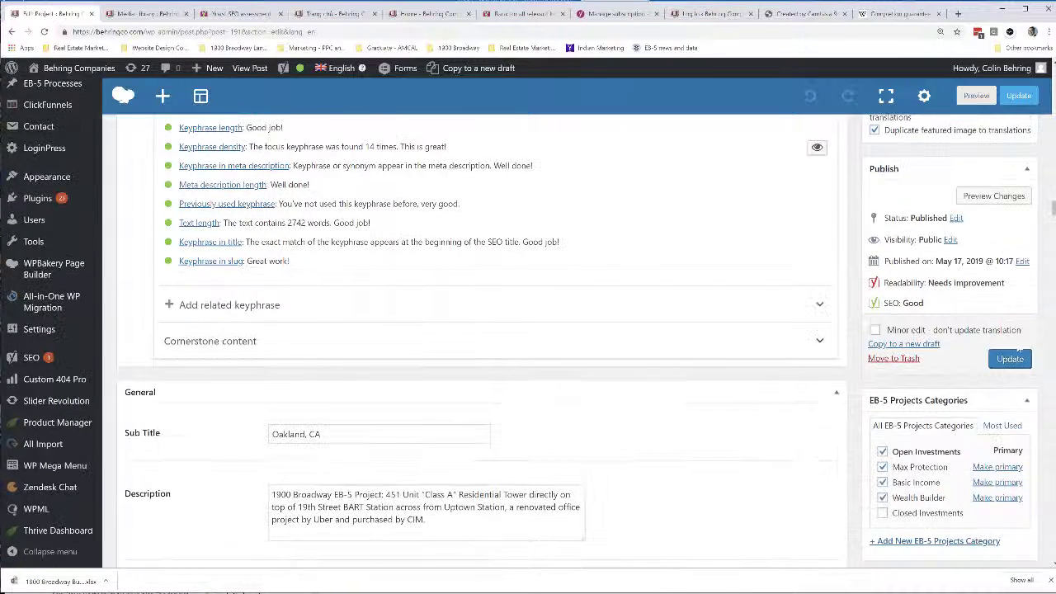
click(1011, 360)
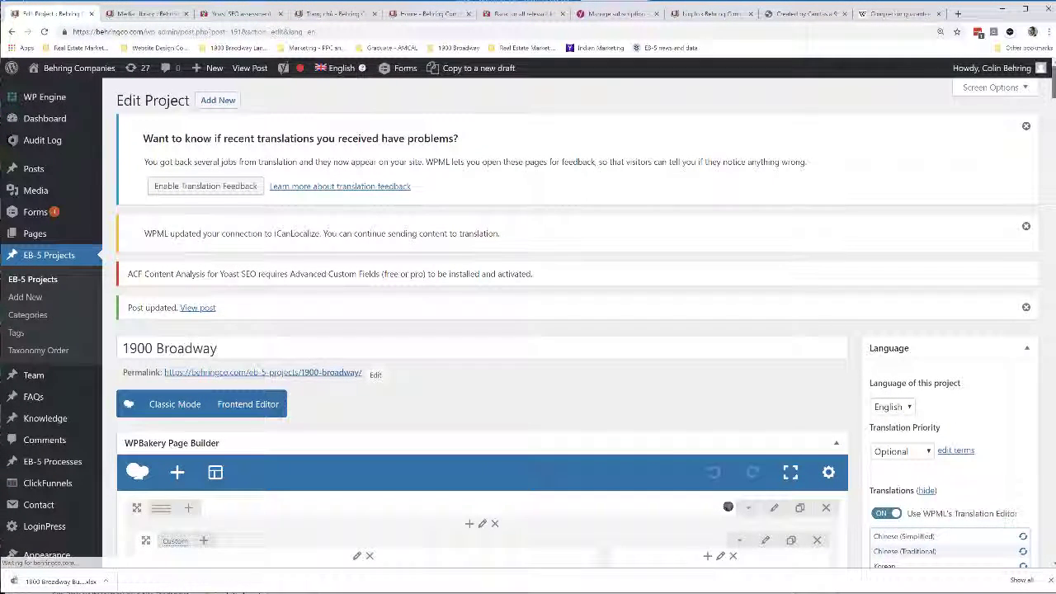
Step: Examine the project tags assigned to the saved 1900 Broadway project
scroll(528, 330, down, 3)
scroll(910, 496, down, 10)
scroll(910, 496, up, 3)
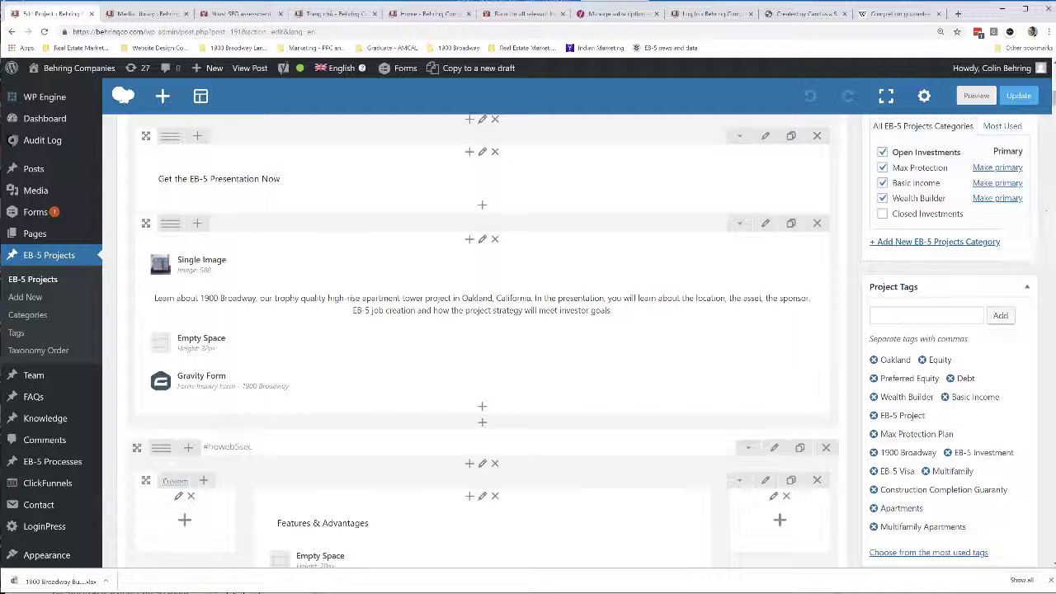
scroll(528, 331, down, 3)
scroll(528, 330, up, 2)
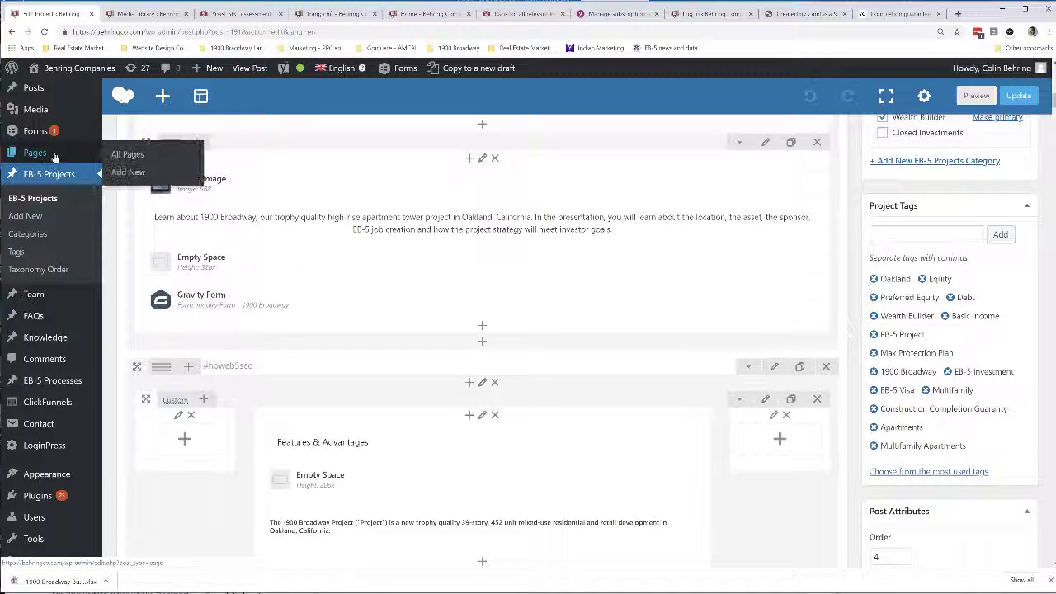
Step: Look through the site's Pages list and Posts list with their tags and SEO ratings
click(54, 155)
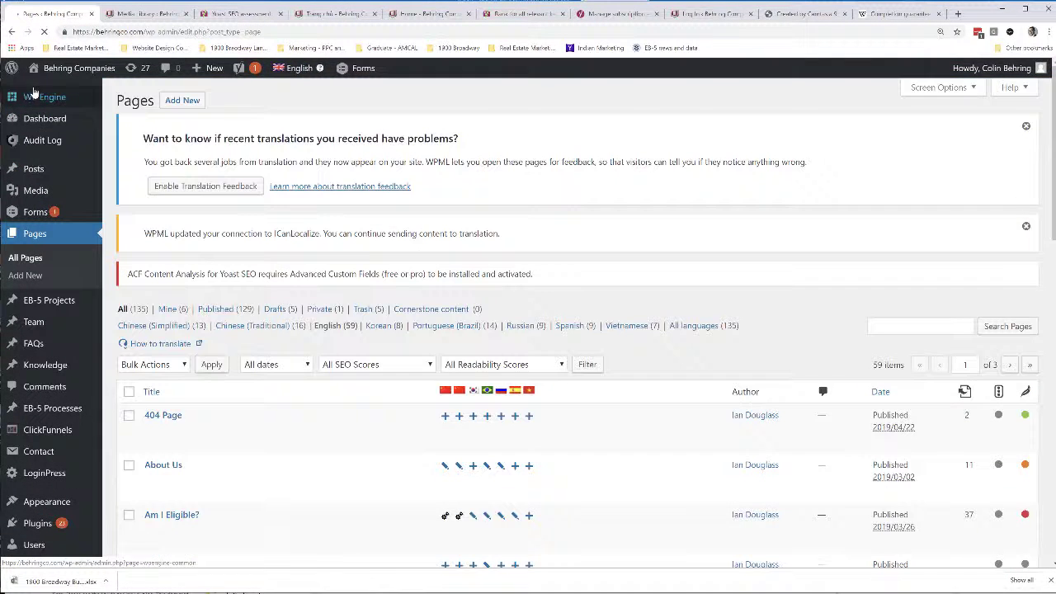
mouse_move(35, 170)
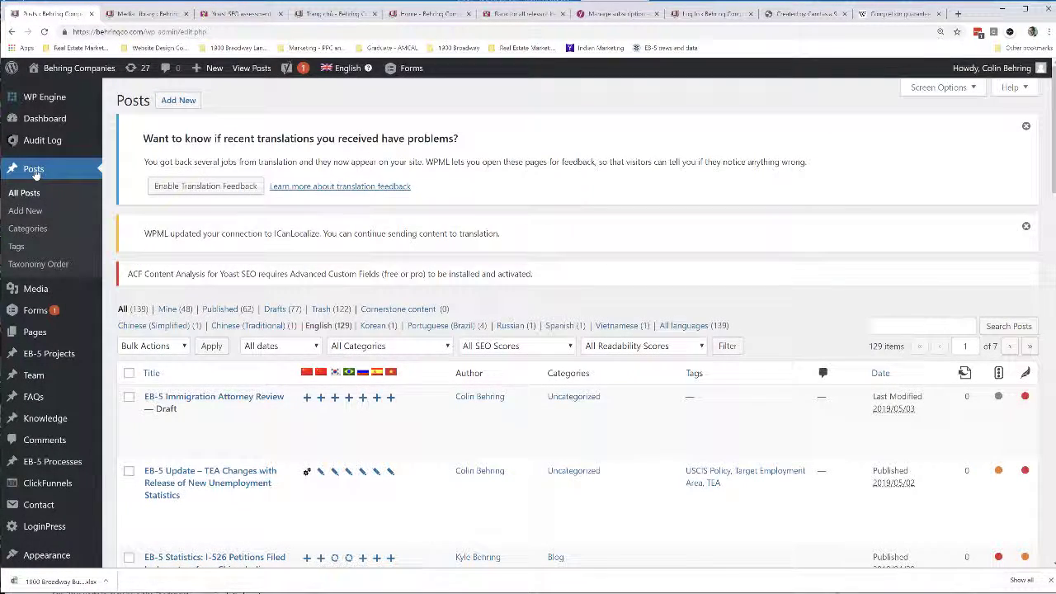
scroll(35, 173, down, 1)
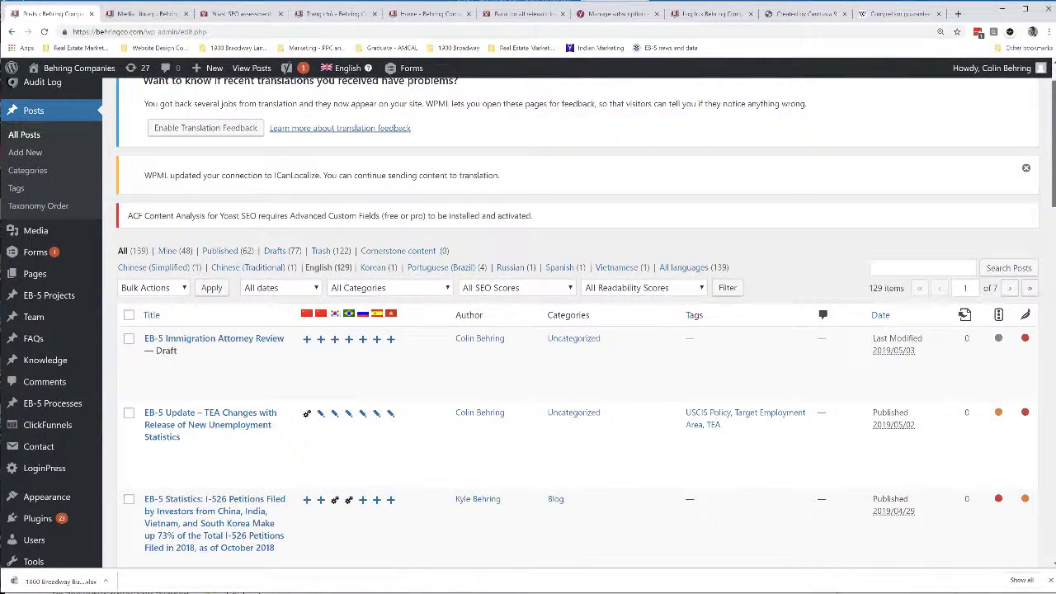
scroll(529, 322, down, 1)
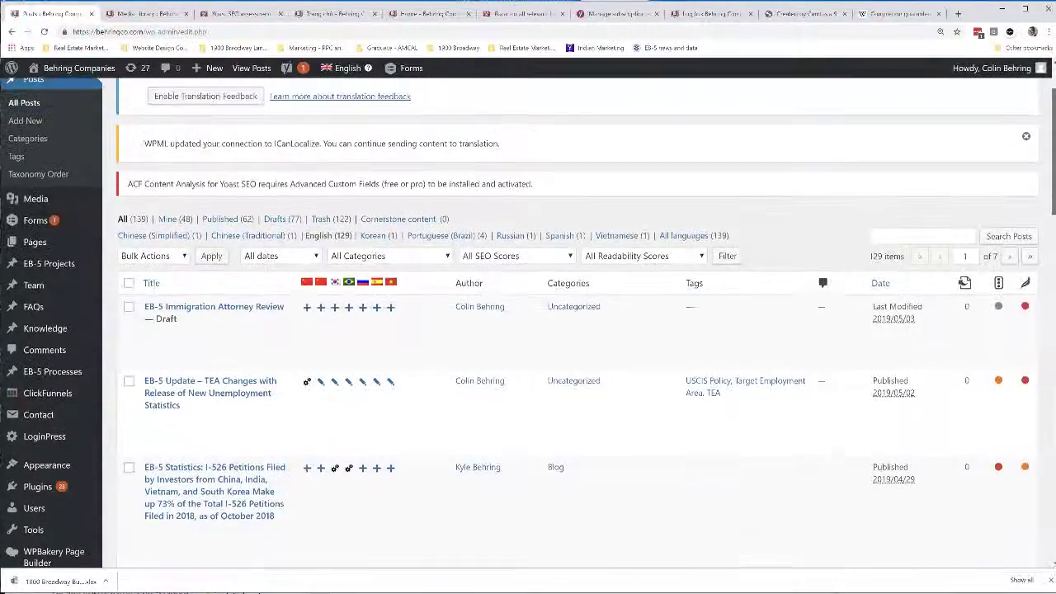
scroll(529, 322, up, 1)
scroll(528, 322, down, 1)
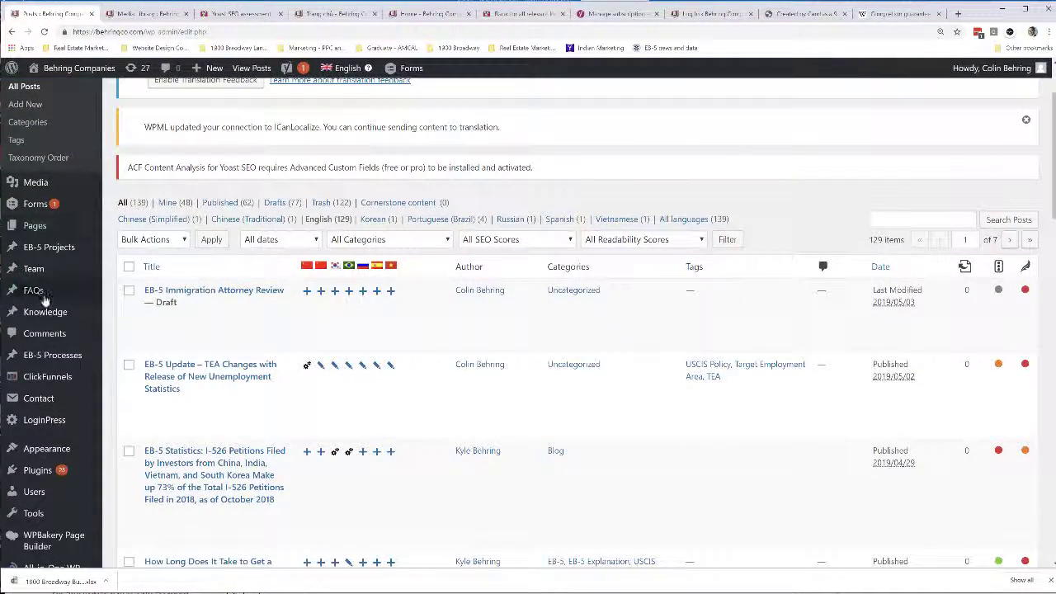
Step: Search the FAQs for "I-526" and open "What is the I-526 Petition?" for editing
click(33, 290)
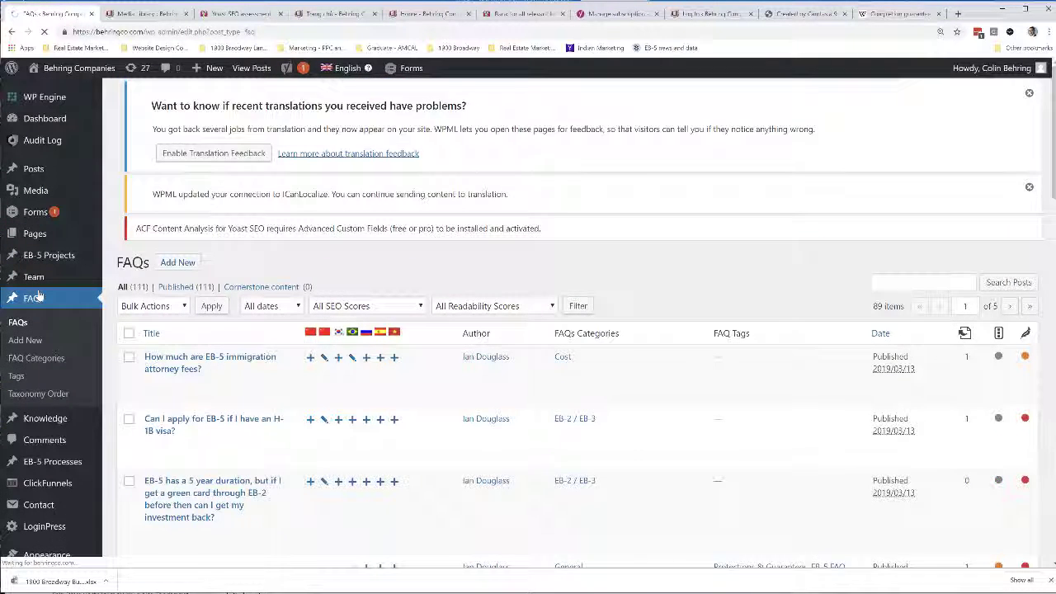
click(885, 329)
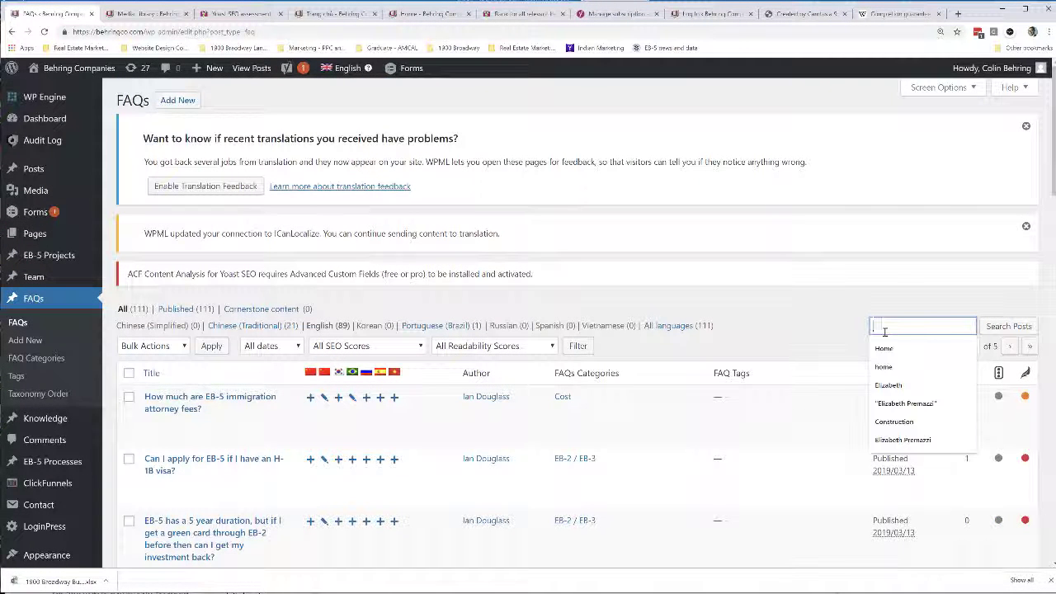
text(I-526)
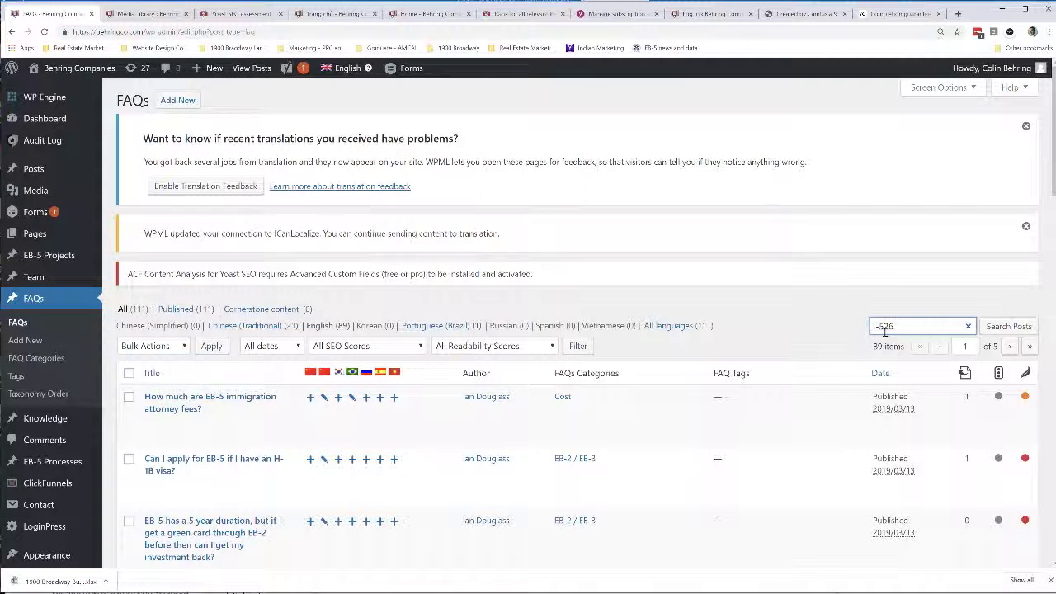
key(Return)
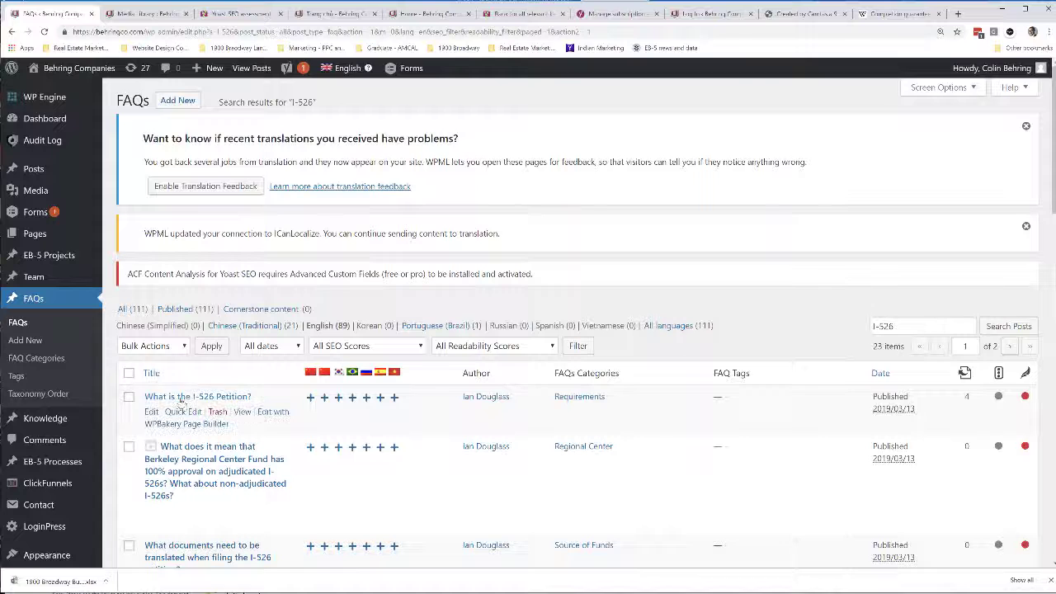
click(183, 400)
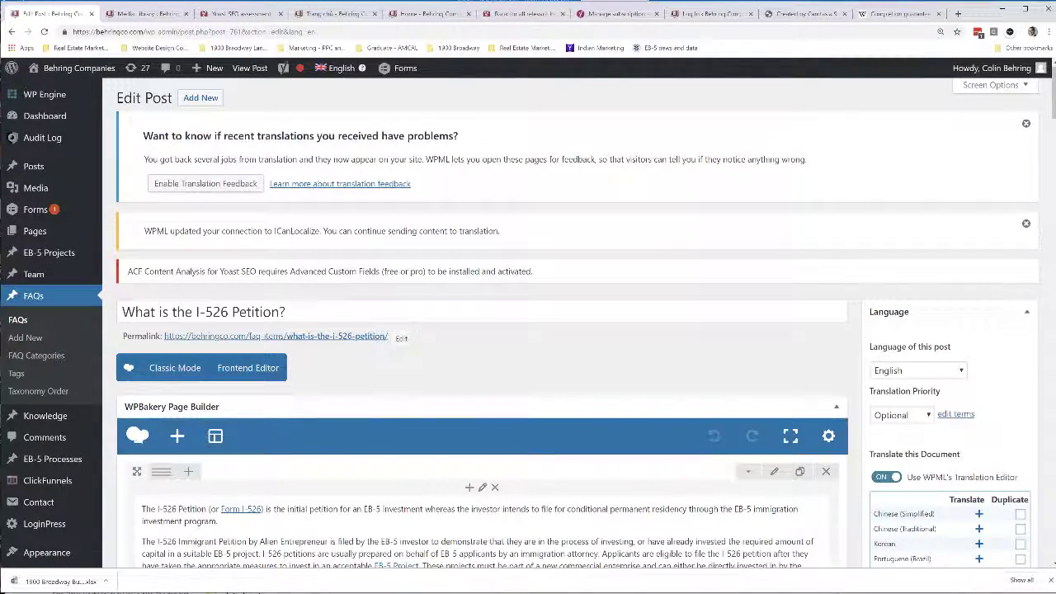
Step: Add the tags "I-526", "USCIS Policy" and "USCIS Forms" to the "What is the I-526 Petition?" FAQ
scroll(528, 330, down, 15)
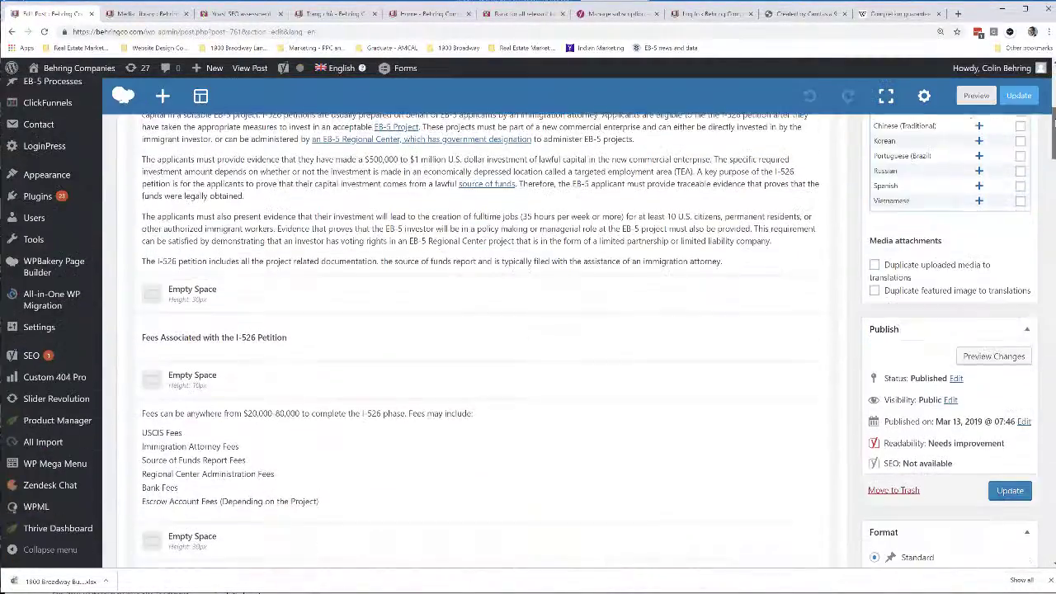
scroll(478, 346, down, 8)
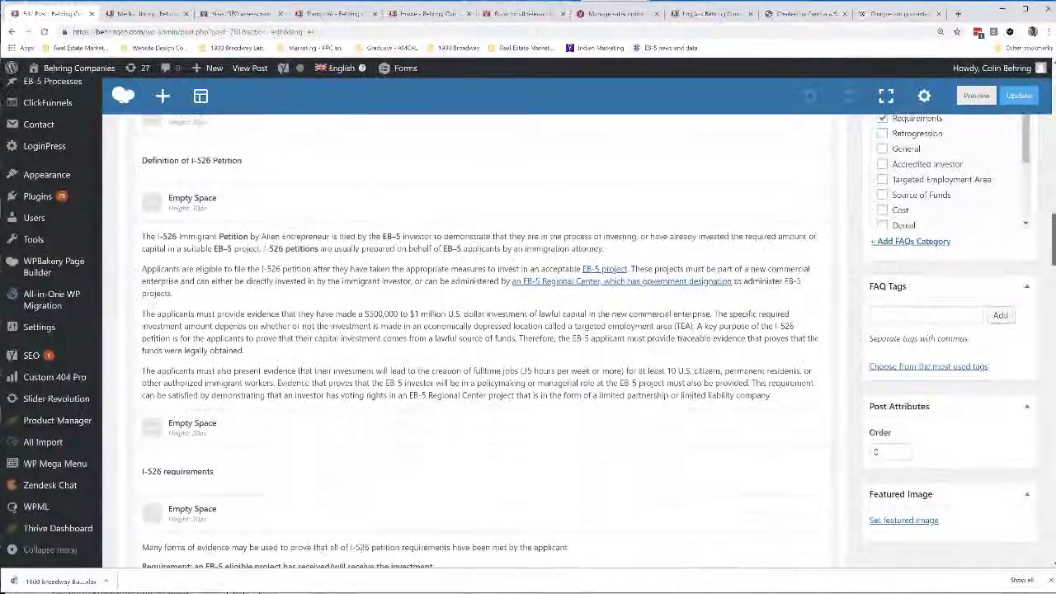
scroll(479, 346, down, 4)
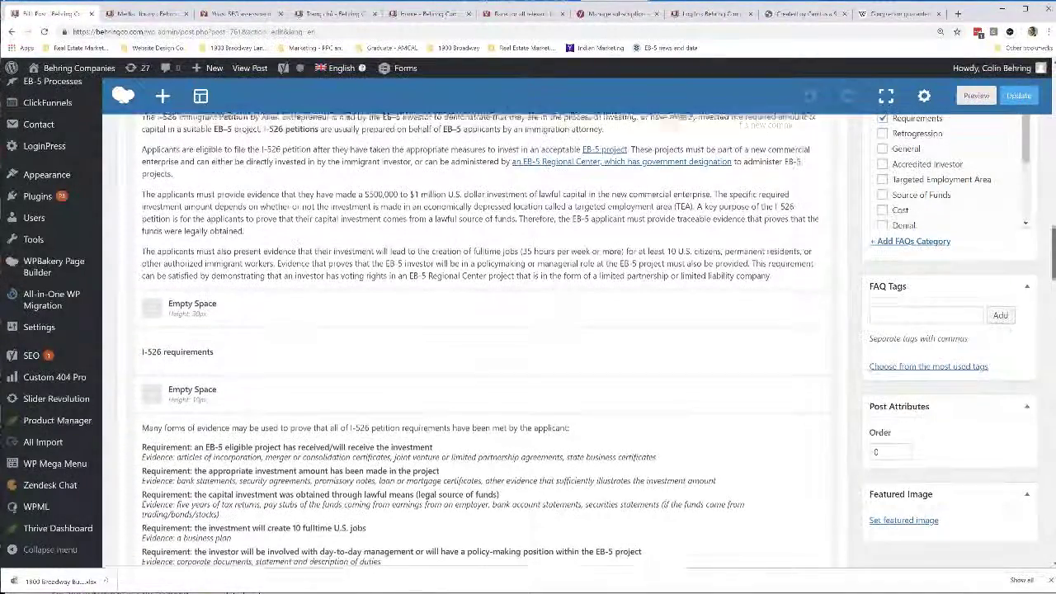
scroll(1054, 247, down, 1)
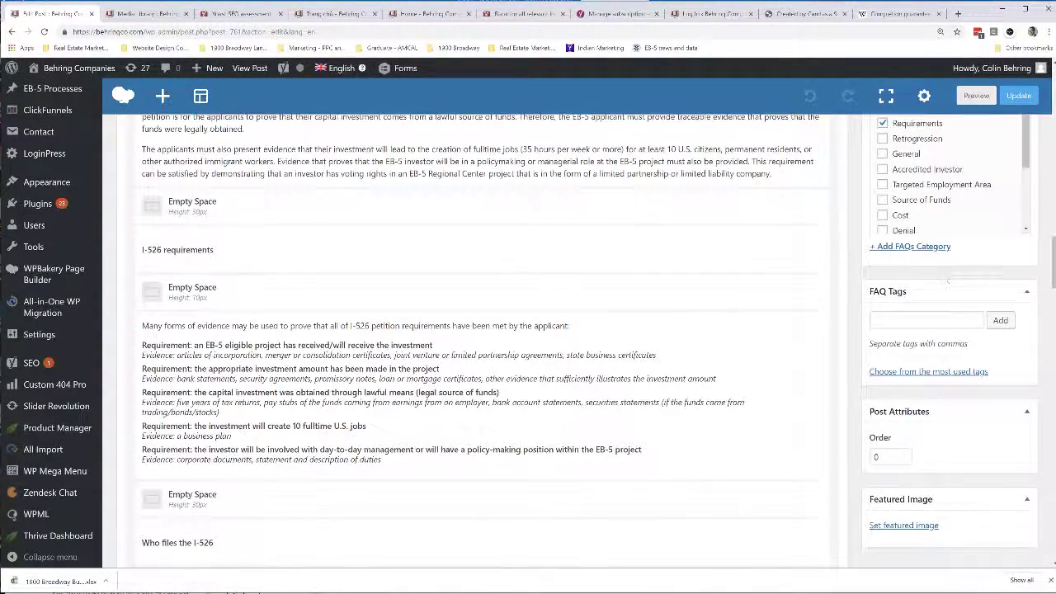
click(927, 320)
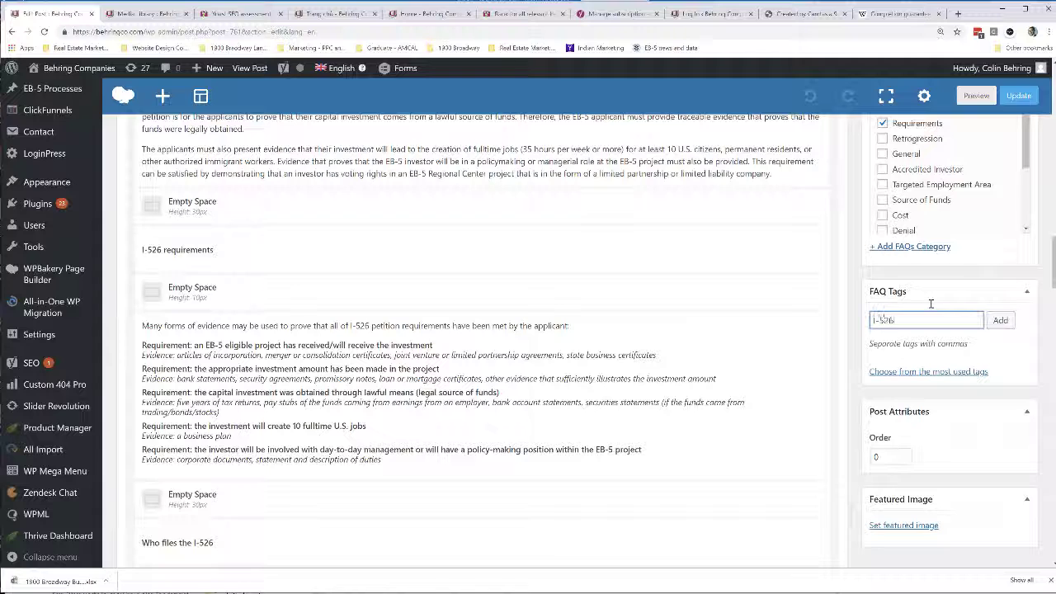
key(Return)
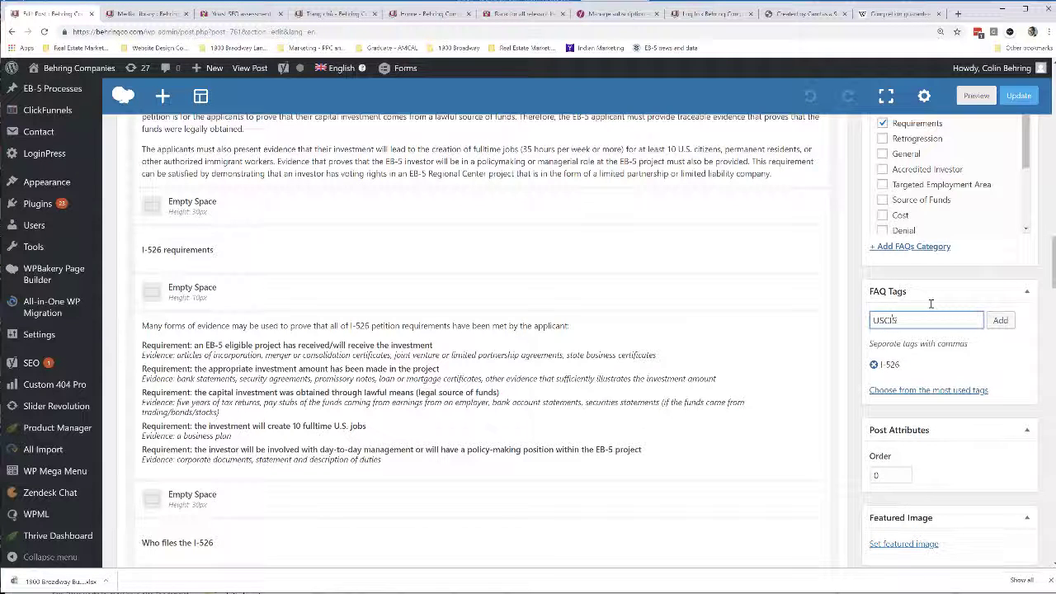
text(USCIS Policy)
key(Return)
text(USCIS Forms)
key(Return)
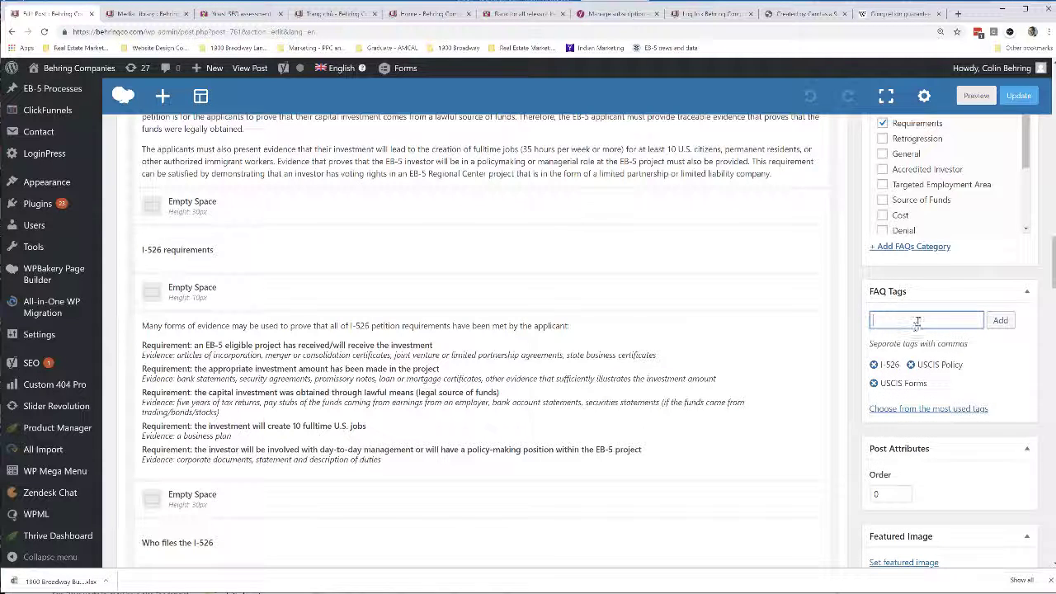
text(FA)
scroll(907, 285, down, 1)
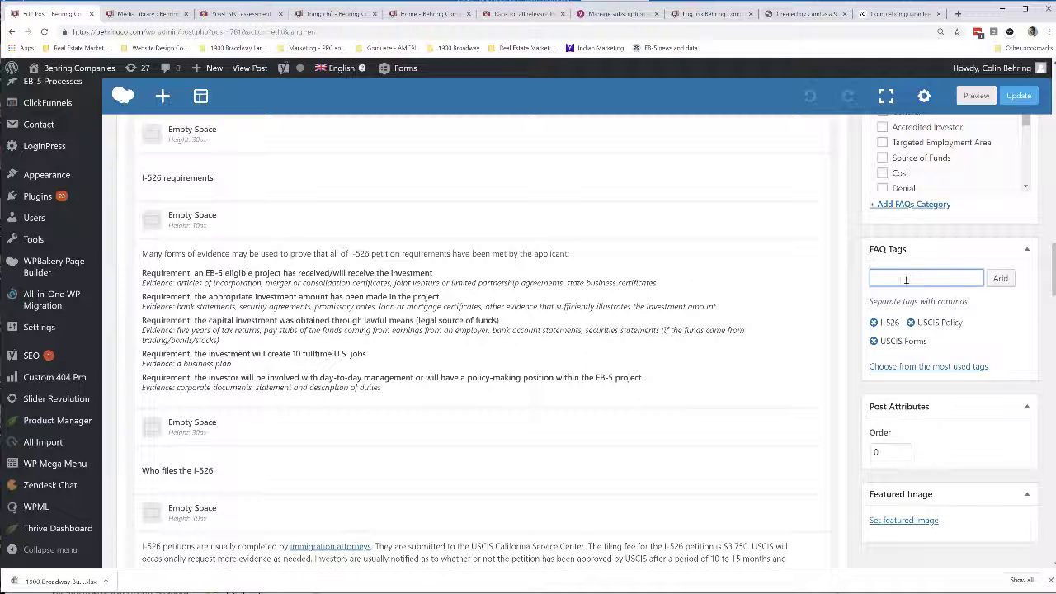
Step: Add the tags "EB-5 Education", "Form I-526" and the frequently used "EB-5 FAQ" to the FAQ
text(EB-5)
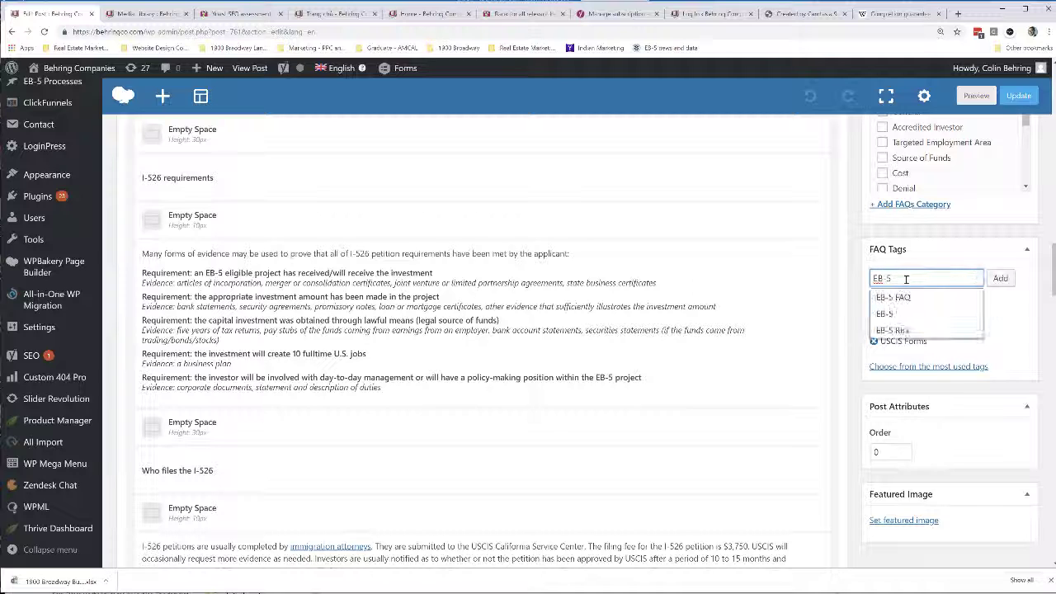
text( Education)
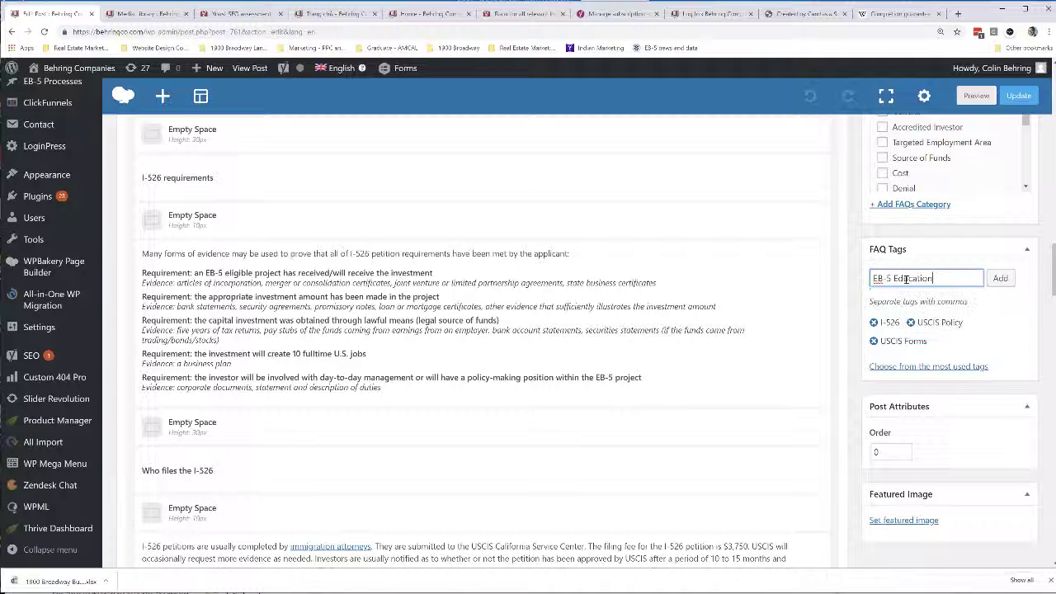
key(Return)
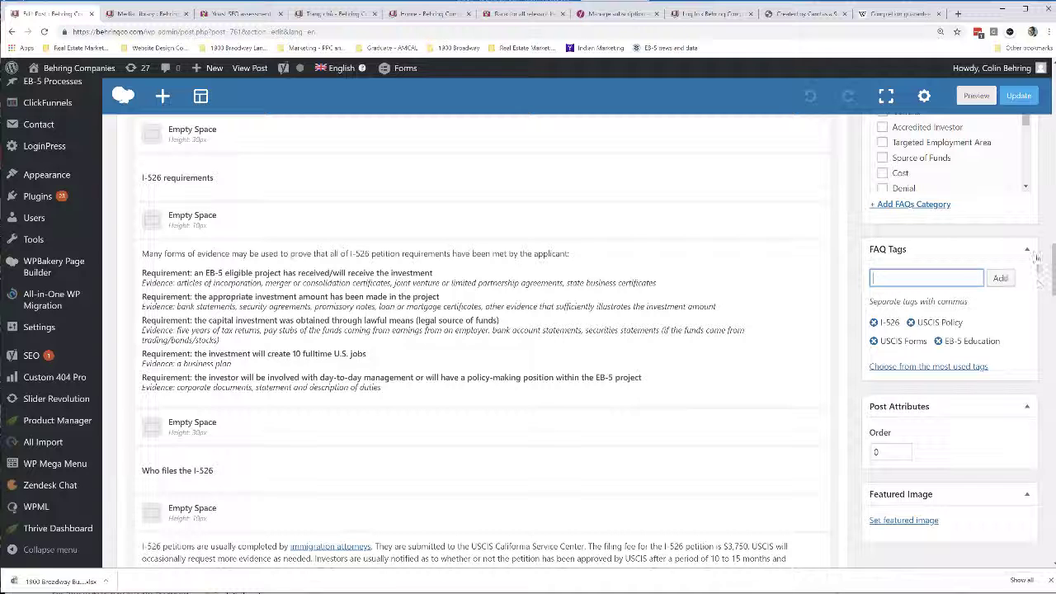
drag(1052, 260, 1051, 263)
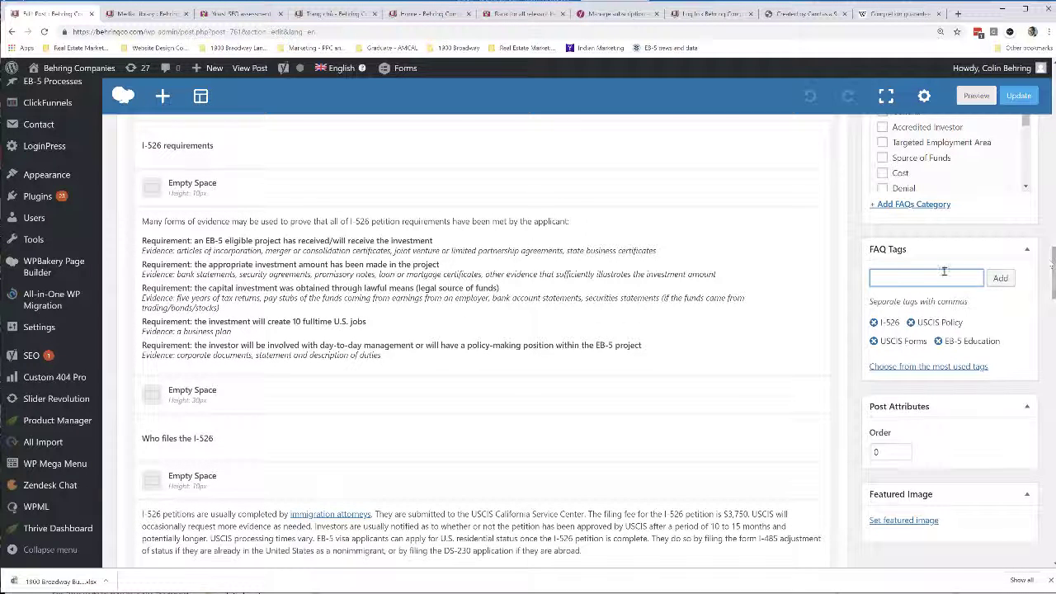
text(Form I-526)
key(Return)
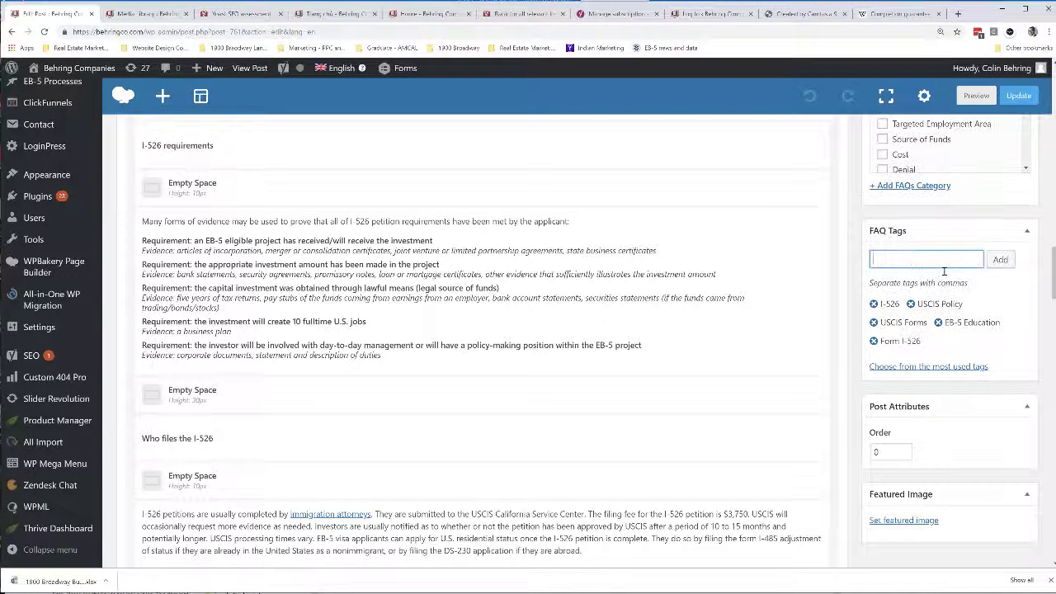
drag(1053, 281, 1053, 291)
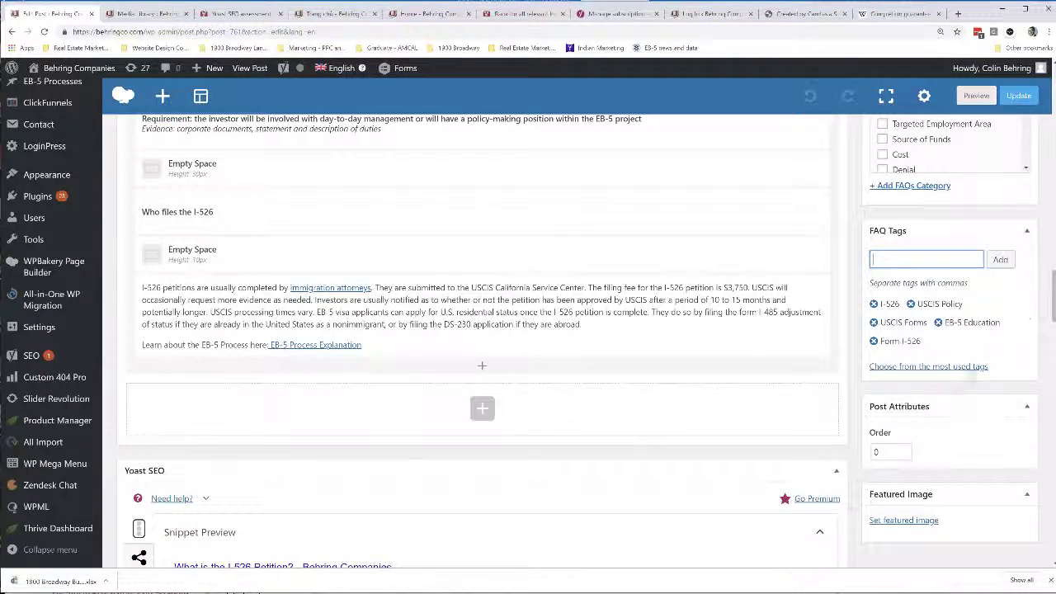
click(960, 366)
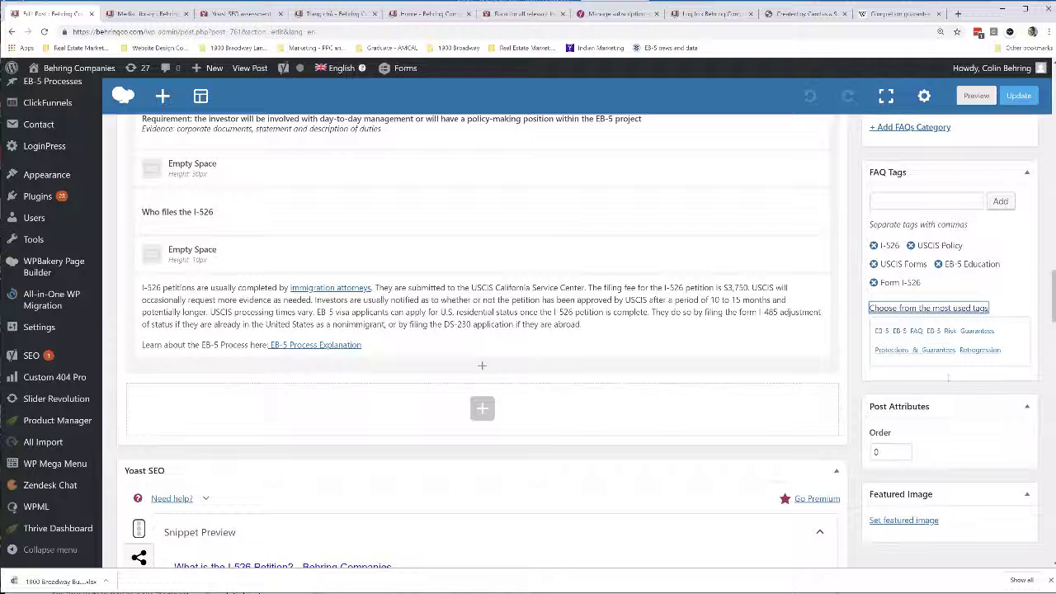
click(910, 331)
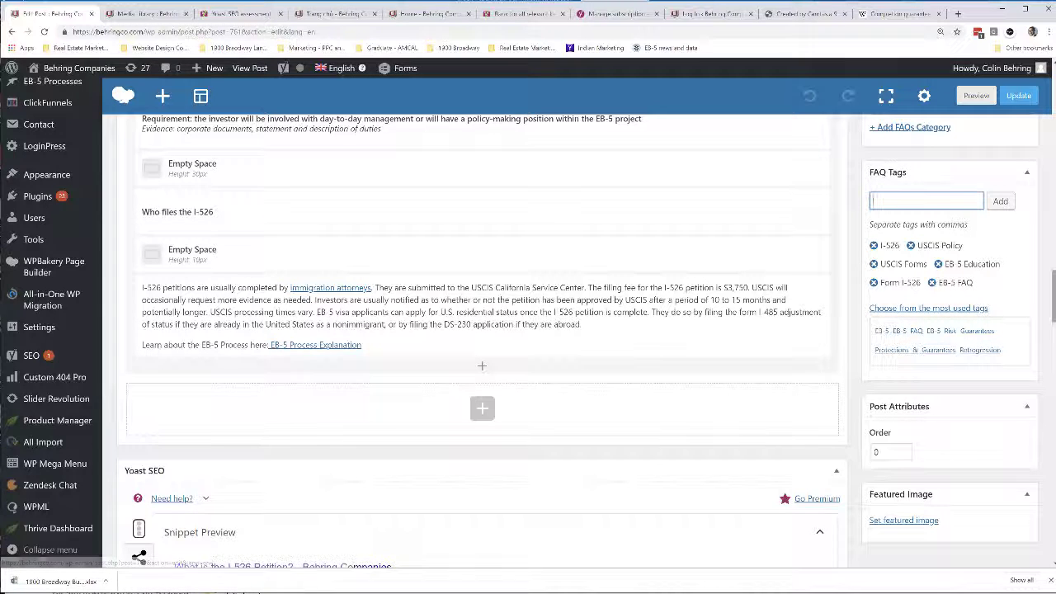
Step: Open the Yoast snippet for editing and enter the meta description "What is the I-526 Petition. USCIS EB-5 Form description."
scroll(403, 309, down, 4)
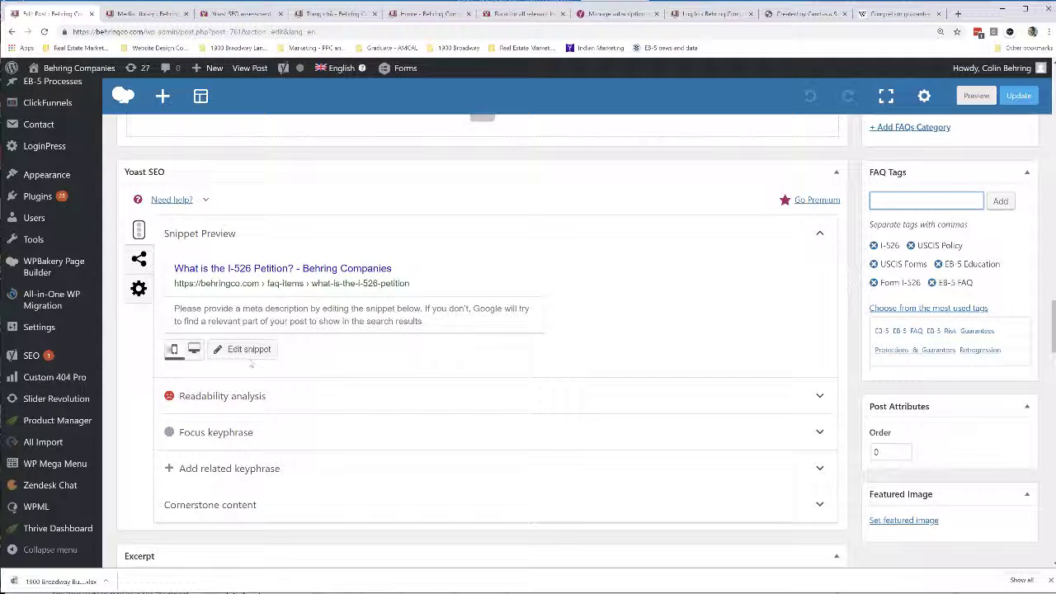
click(245, 349)
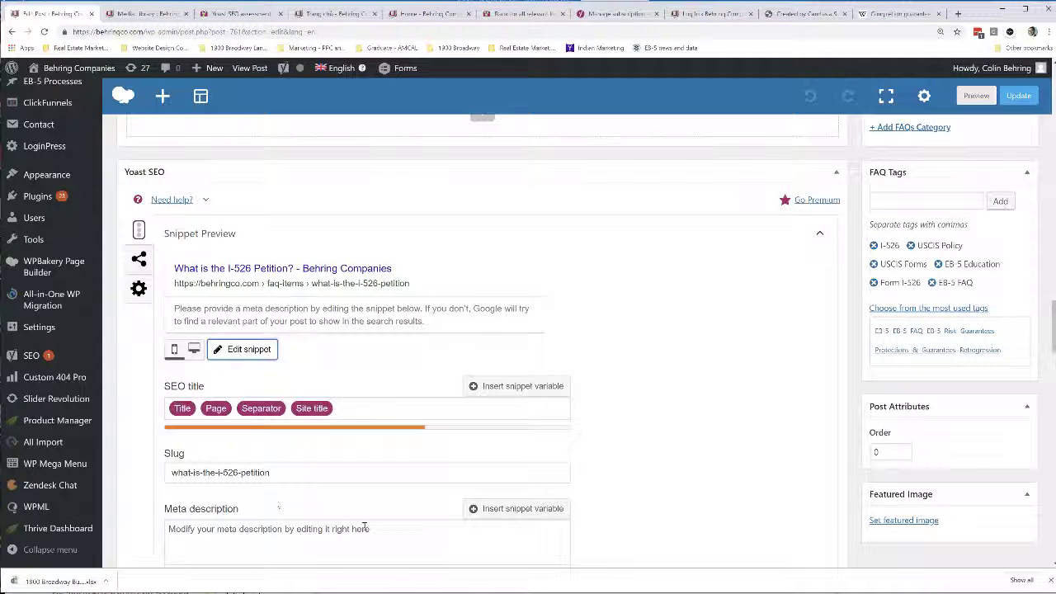
click(364, 528)
text(What is )
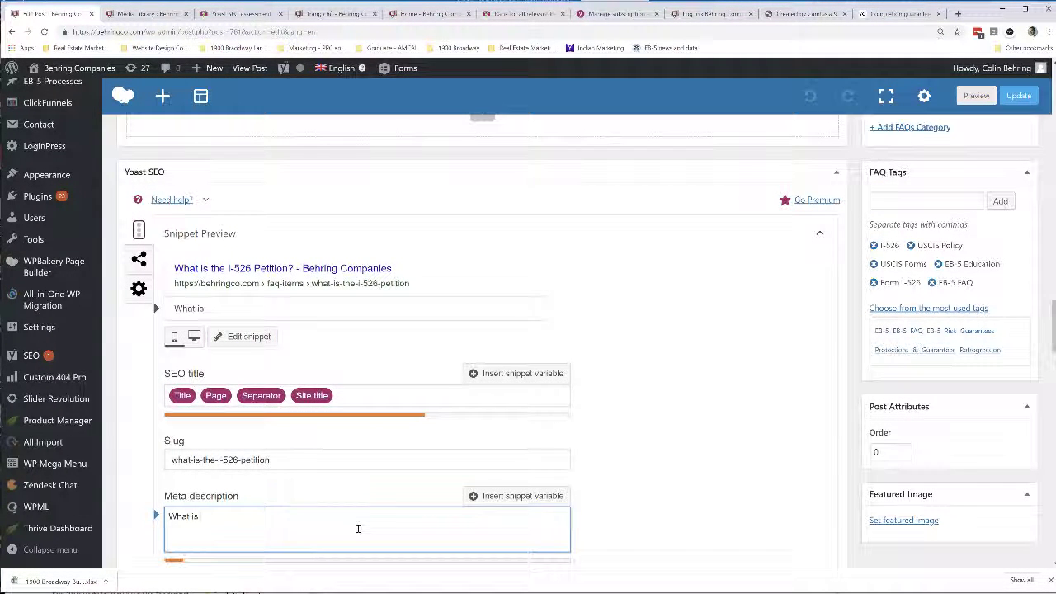
text(the I-526 Petition)
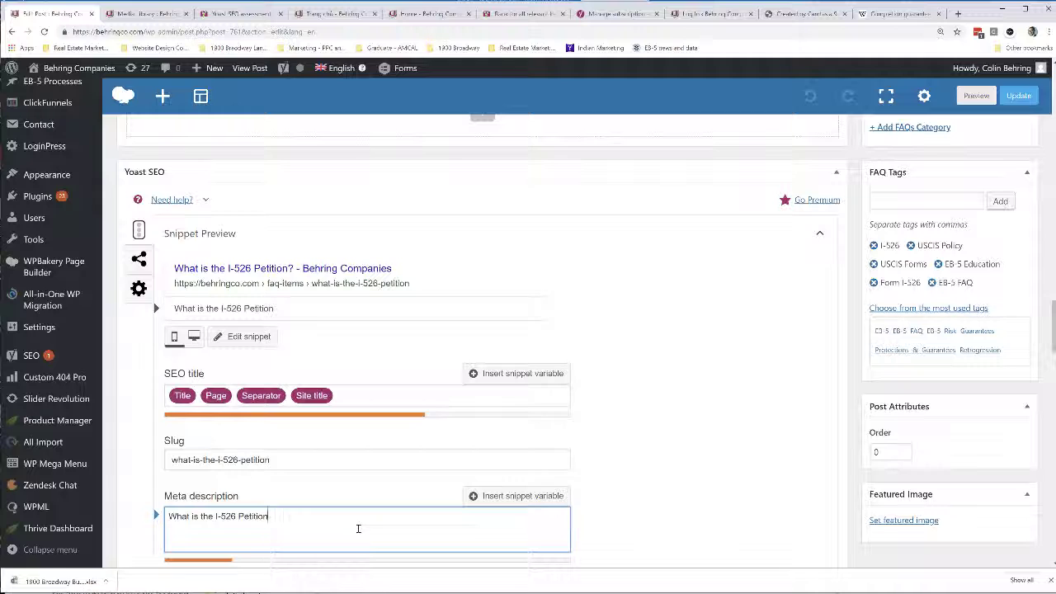
text(. Why)
key(BackSpace)
text(How)
scroll(479, 347, down, 2)
text(USCIS Form)
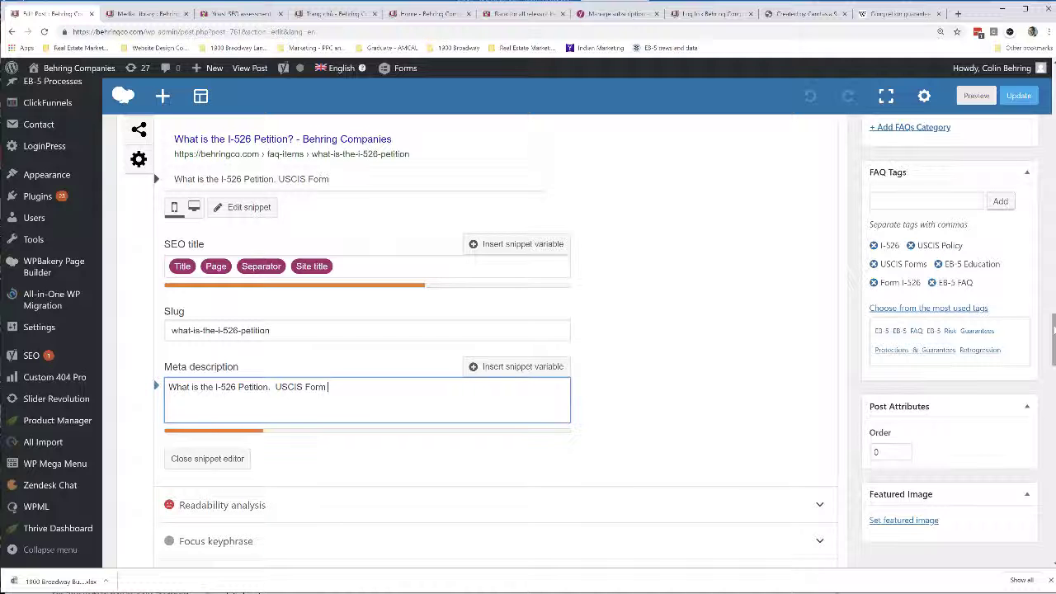
key(BackSpace)
key(BackSpace)
key(BackSpace)
key(BackSpace)
text(EB-5 Form description.)
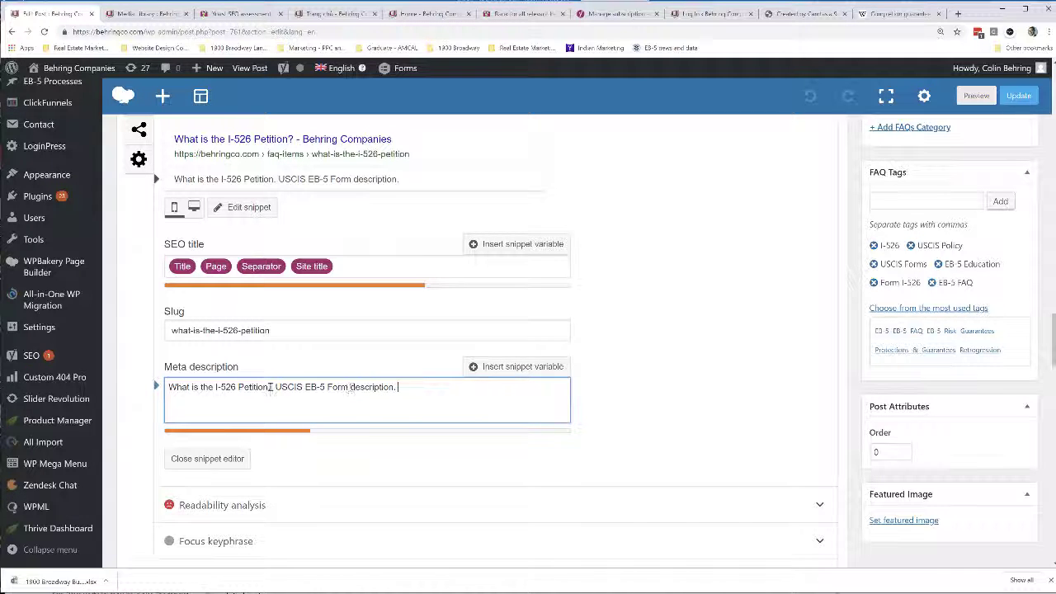
Step: Reword the meta description's second sentence as "A description of the USCIS form I-526 petition."
click(274, 387)
text(A )
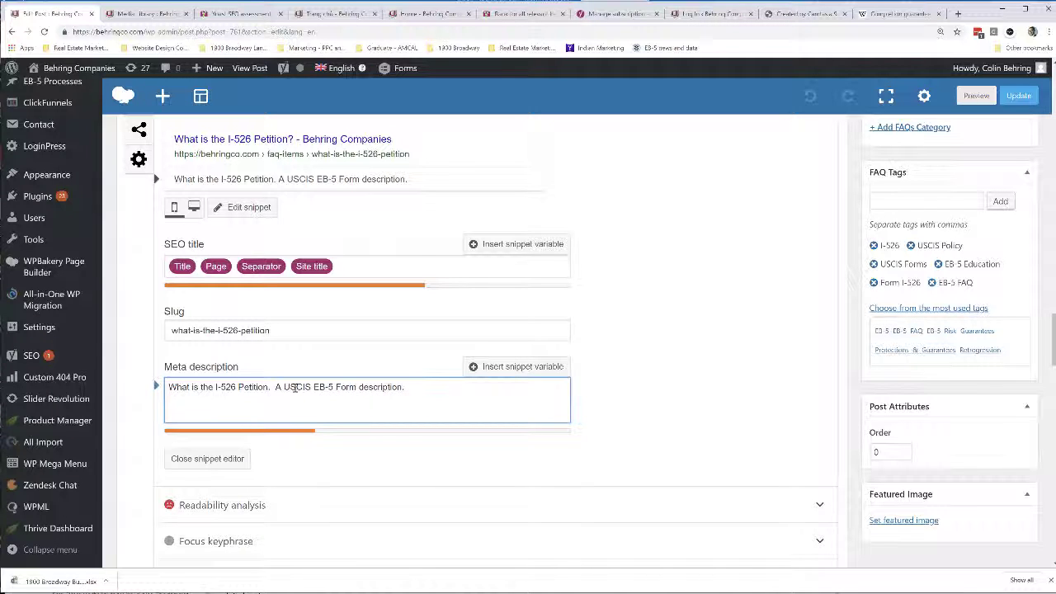
text(description fo the)
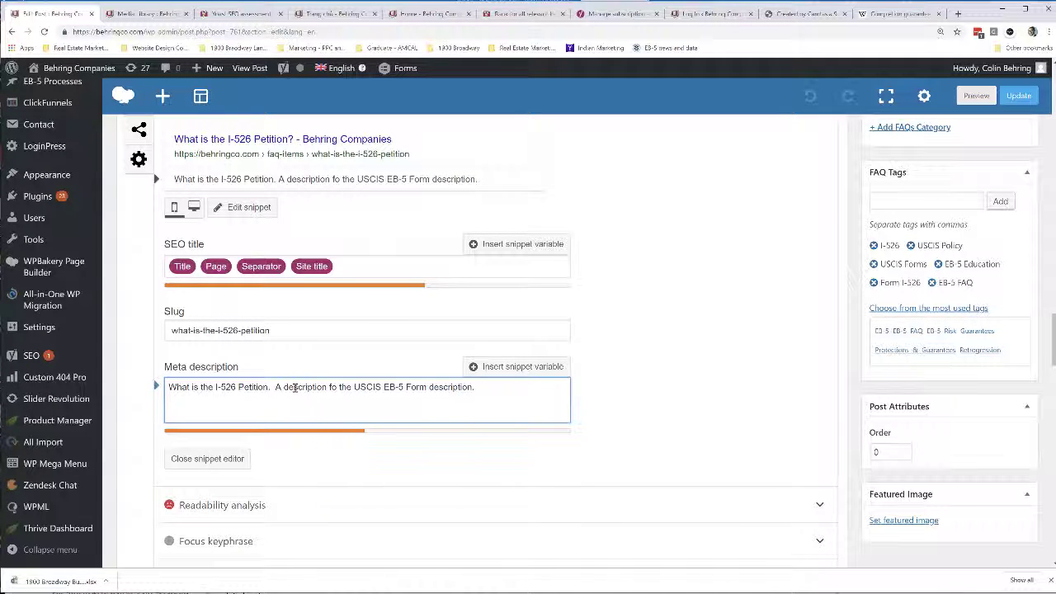
key(BackSpace)
key(BackSpace)
text(of)
key(shift+Right)
key(shift+Right)
key(shift+Right)
key(shift+Right)
key(shift+Right)
key(shift+Right)
key(shift+Right)
key(shift+Right)
key(shift+Right)
key(shift+Right)
key(shift+Right)
key(shift+Right)
key(shift+Right)
key(shift+Right)
key(shift+Right)
key(shift+Right)
key(shift+Right)
key(shift+Right)
key(shift+Right)
key(shift+Right)
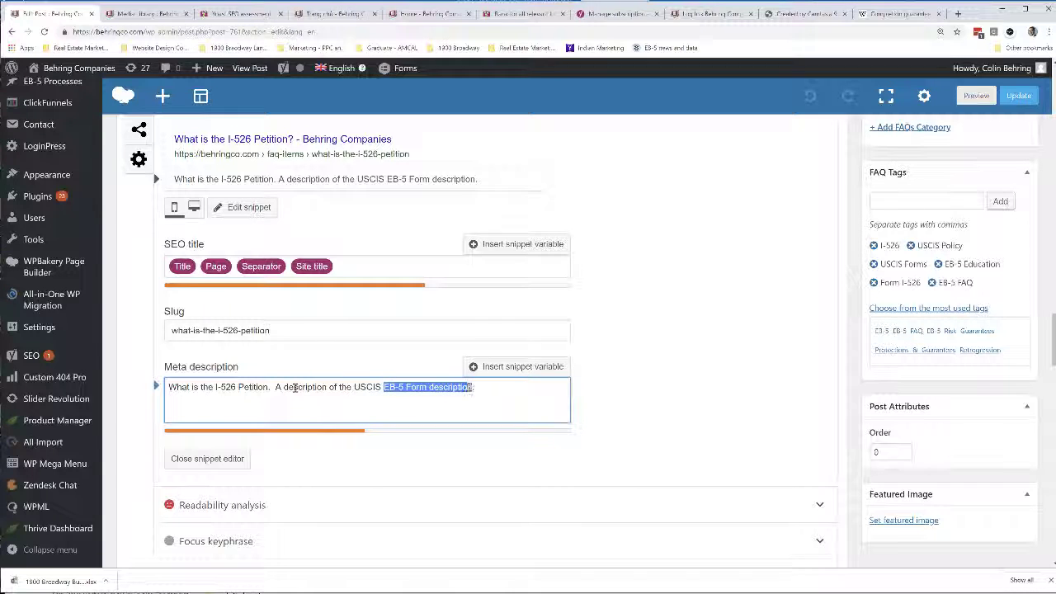
key(BackSpace)
text(form I0)
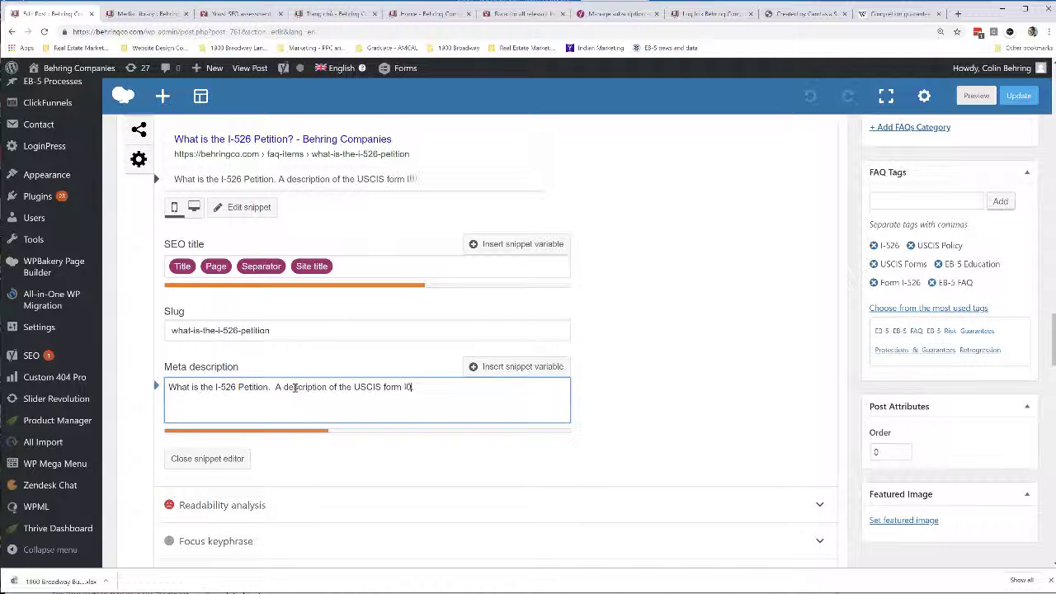
text(-526 petition.)
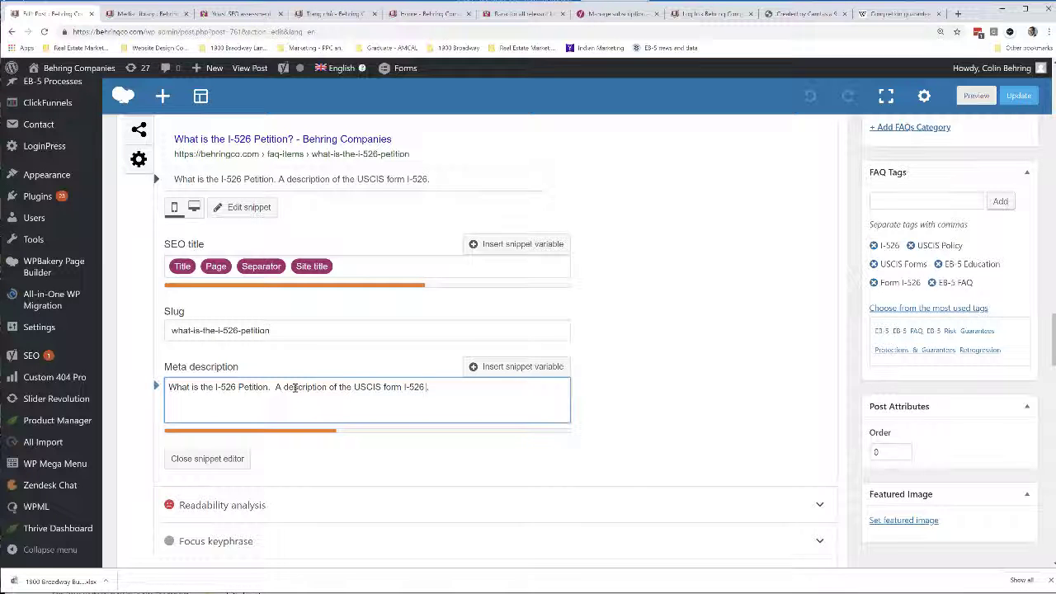
Step: Extend the meta description's second sentence with "that is the first step in the EB-5 investment process."
key(BackSpace)
text(that is the first ste)
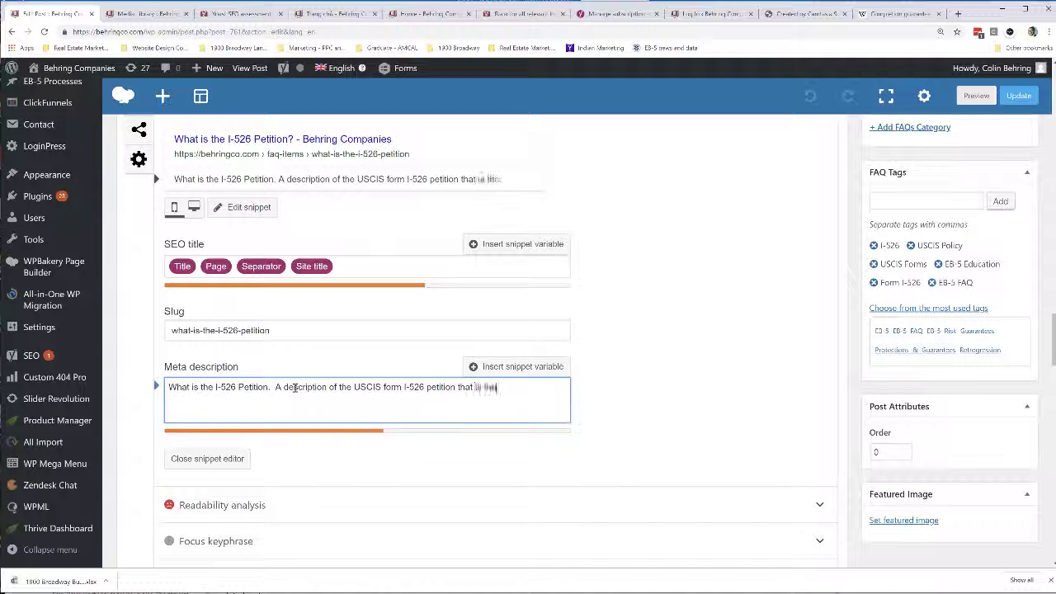
text(p in the EB-=5.)
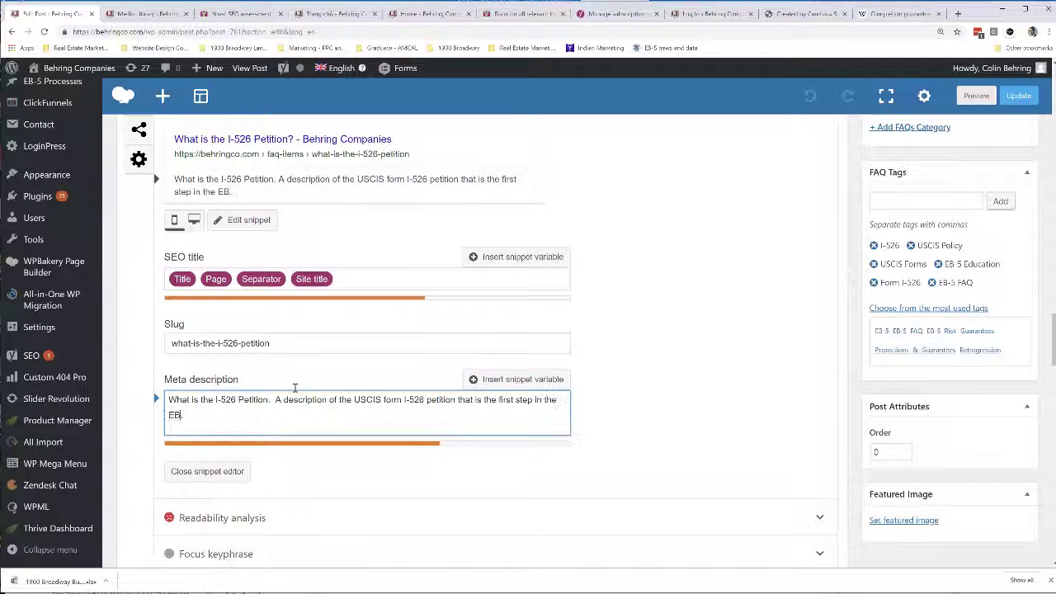
text(5)
key(BackSpace)
key(BackSpace)
text(5 investment process.)
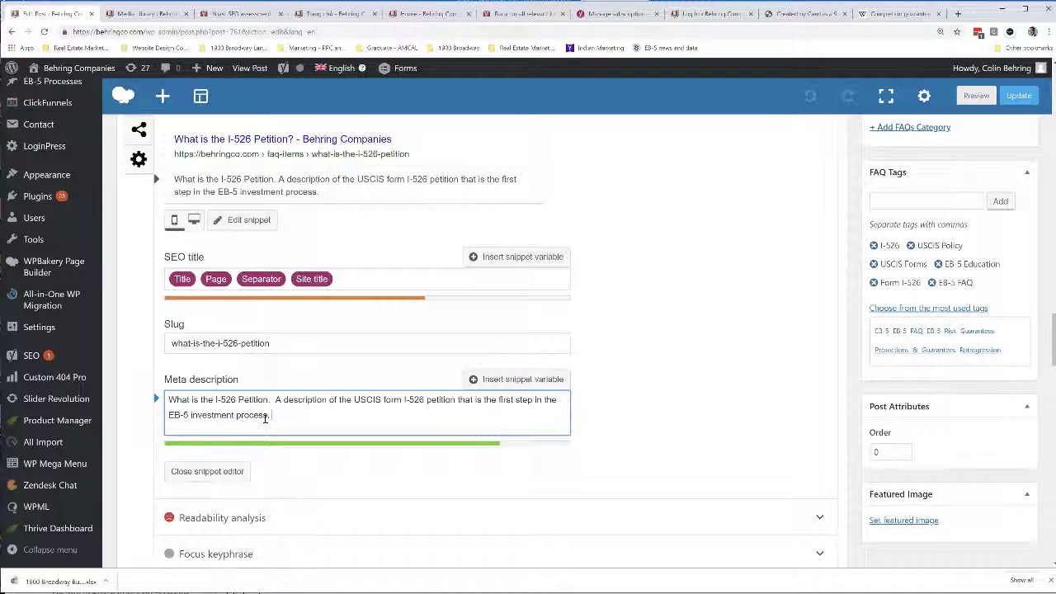
Step: Append "EB-5 Visa Requirement" to the end of the meta description and close the snippet editor
drag(404, 400, 458, 404)
click(495, 408)
drag(173, 415, 240, 416)
click(287, 418)
text(EB-5)
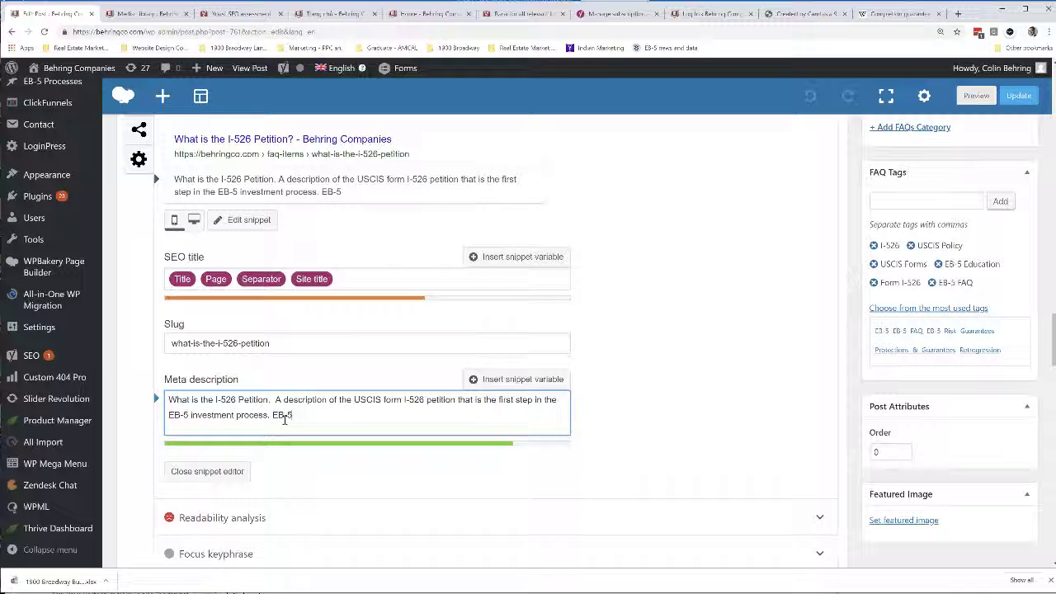
text( Visa Requirement)
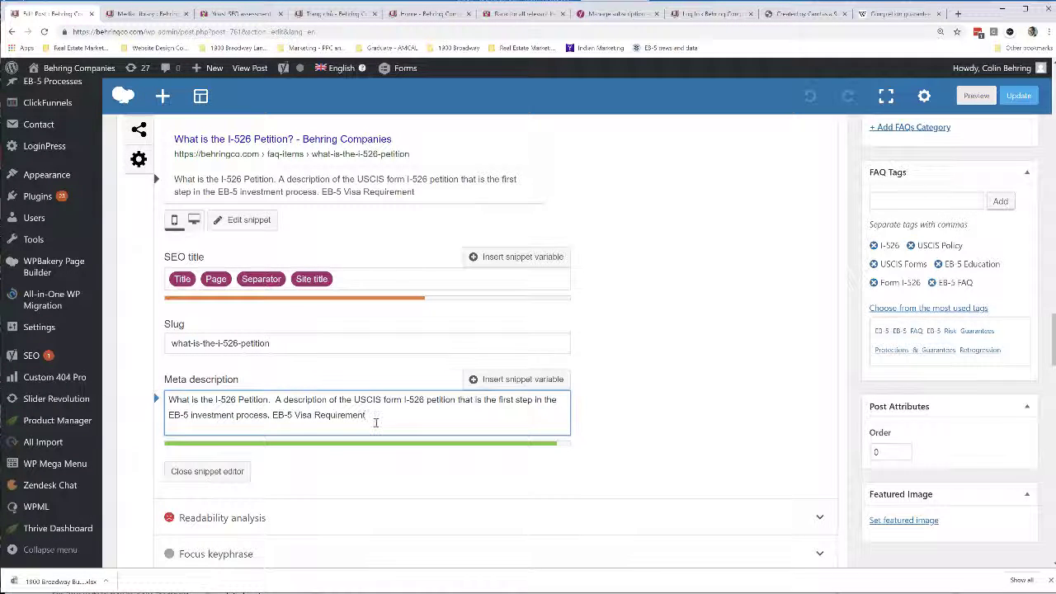
scroll(375, 422, down, 1)
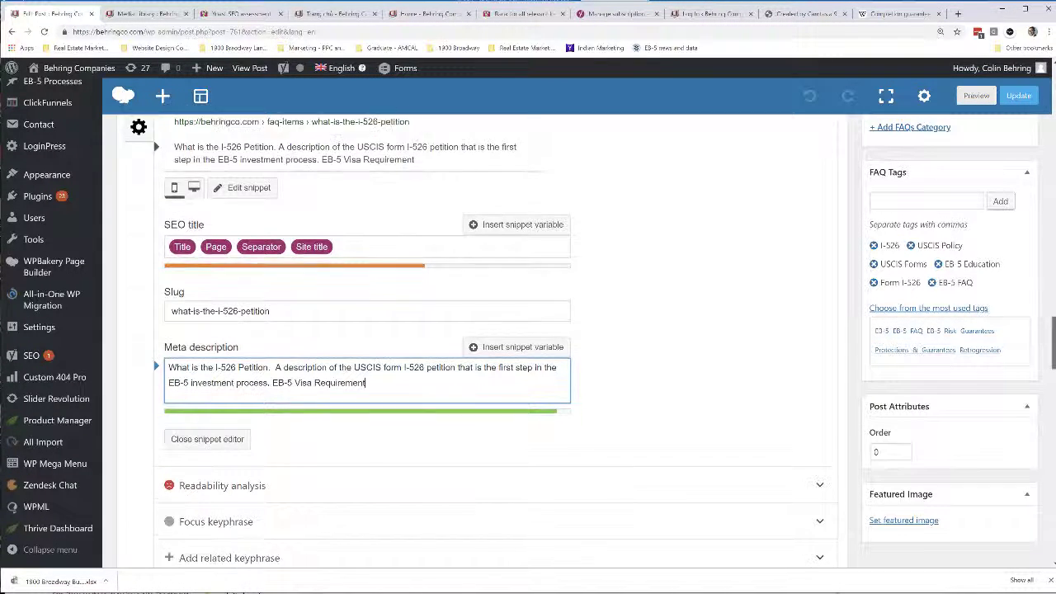
scroll(375, 412, down, 2)
scroll(375, 412, up, 2)
click(198, 410)
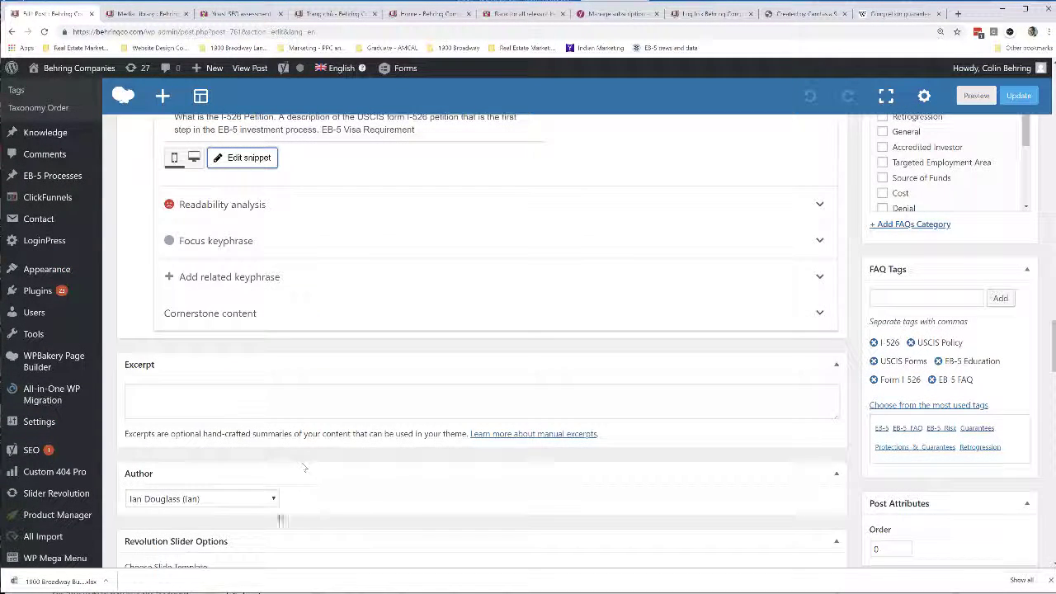
Step: Set the FAQ's focus keyphrase to "I-526" and review the SEO analysis results, including keyphrase density
click(225, 241)
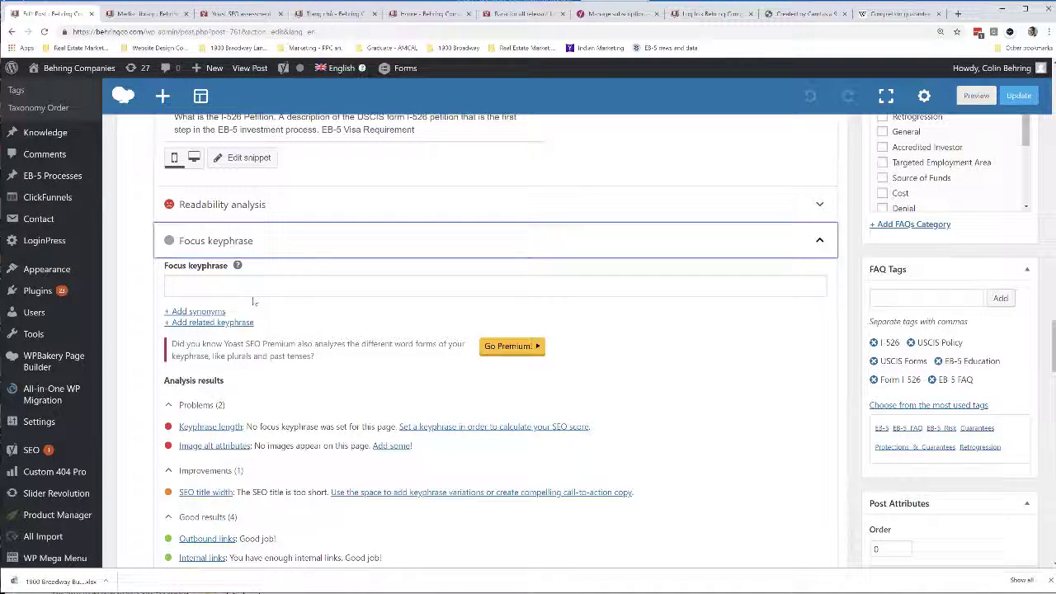
click(275, 285)
text(I-526)
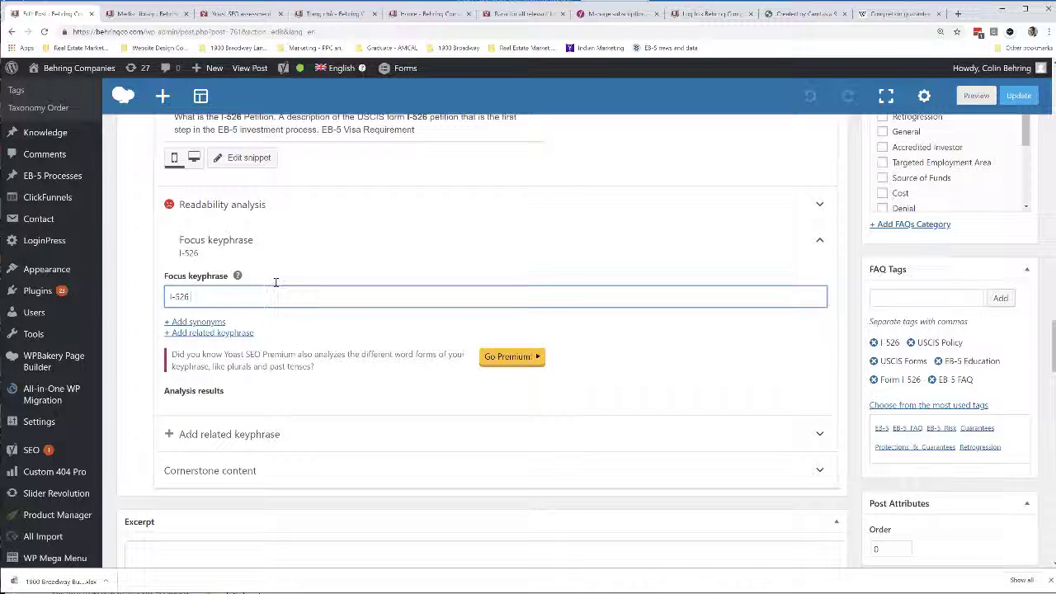
key(Tab)
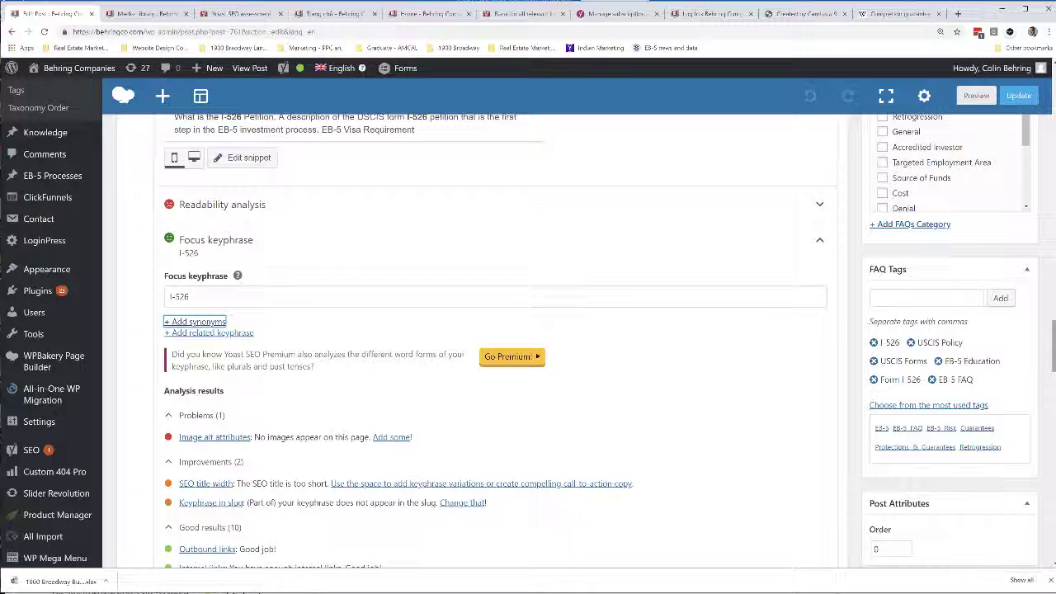
scroll(279, 549, down, 3)
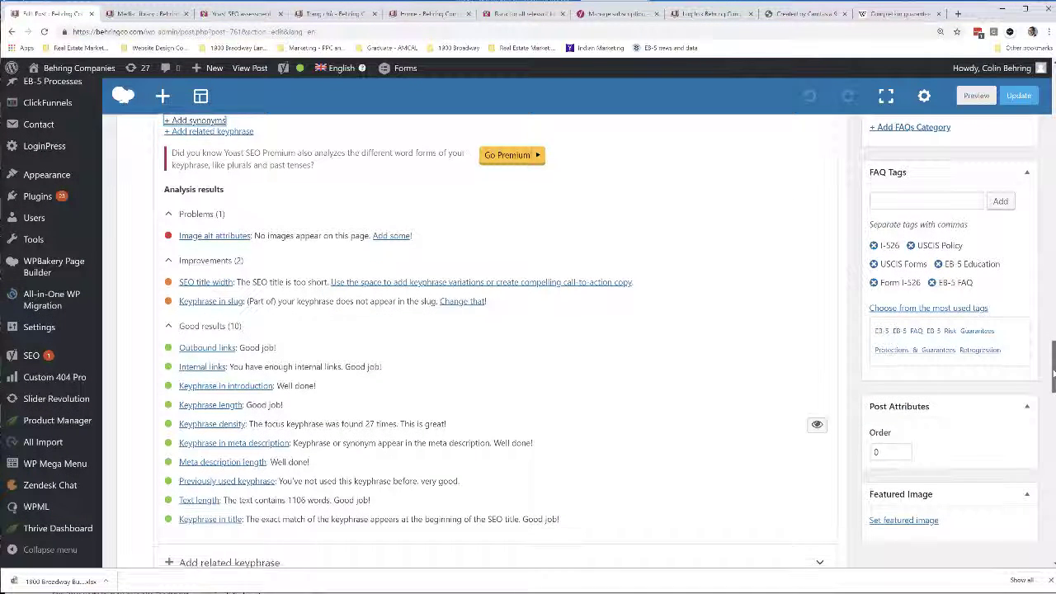
drag(1054, 373, 1054, 377)
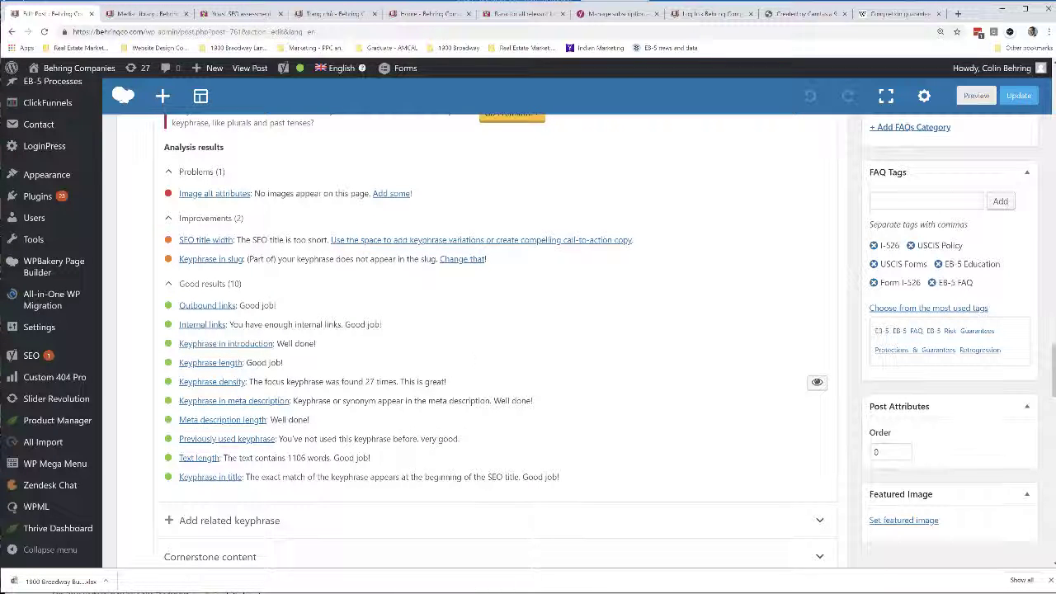
drag(366, 382, 388, 382)
Step: Mark the I-526 Petition FAQ as cornerstone content
drag(1053, 378, 1054, 386)
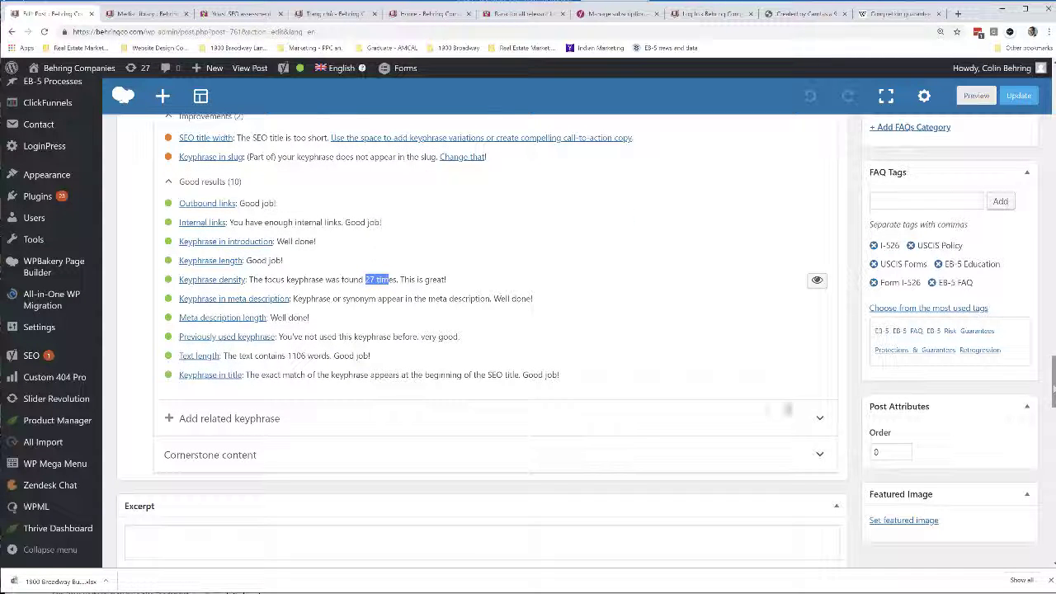
click(215, 456)
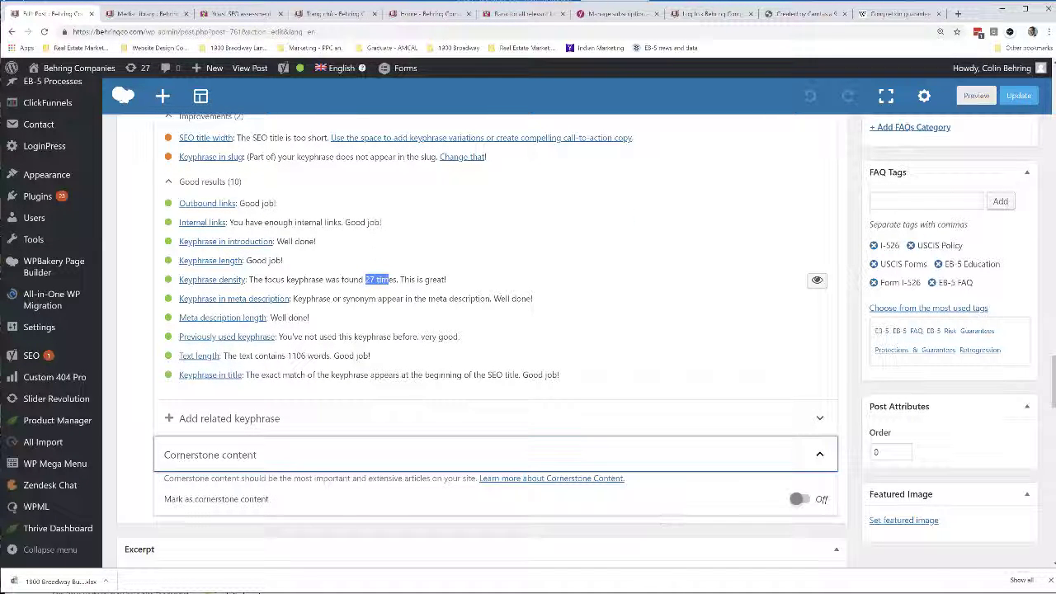
click(797, 500)
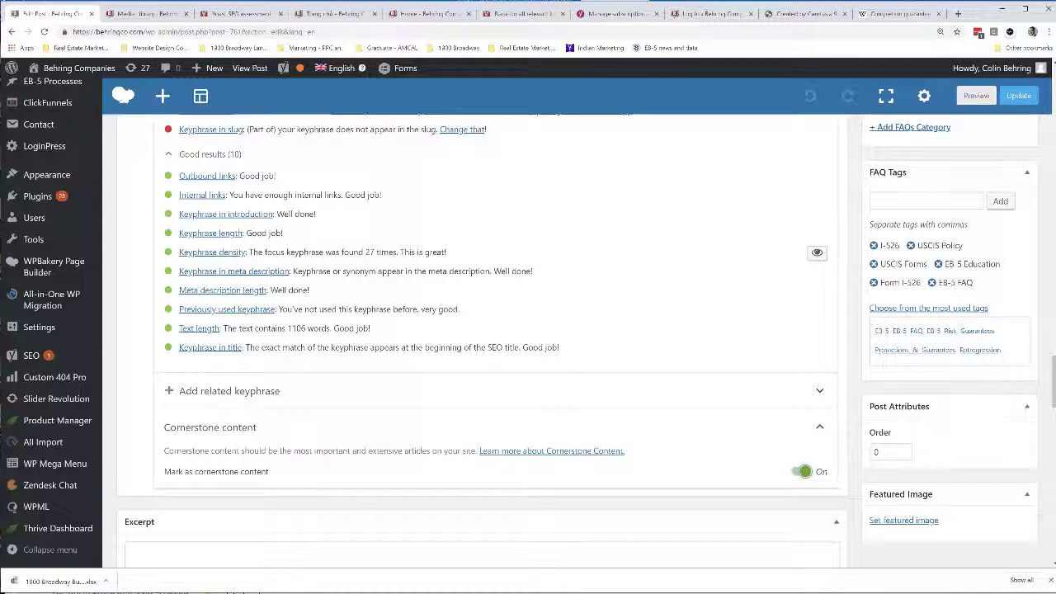
Step: Update the "What is the I-526 Petition?" FAQ to save its tags and SEO settings
scroll(479, 330, up, 3)
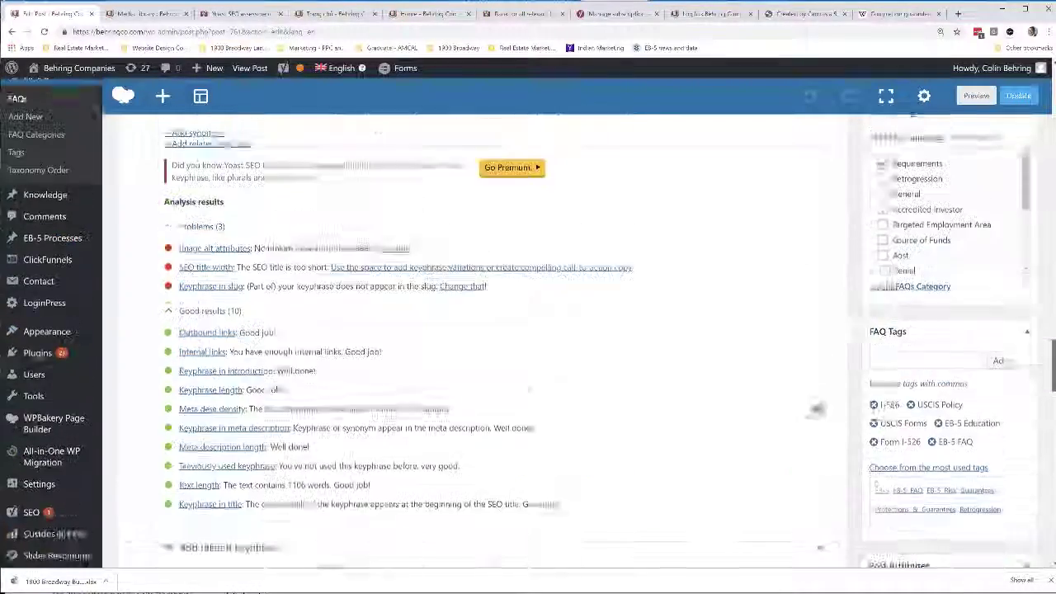
scroll(949, 289, up, 3)
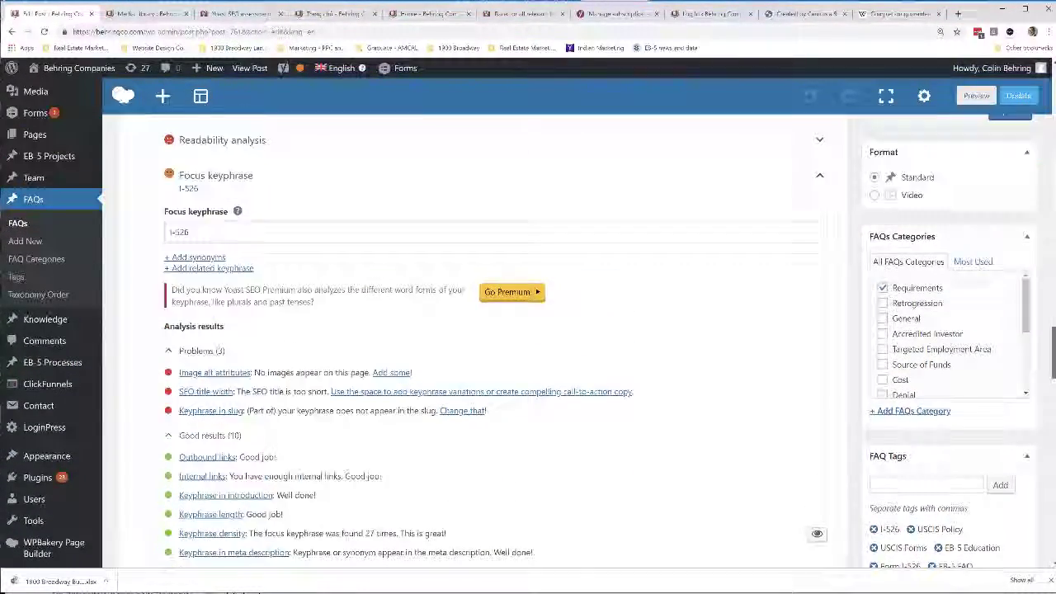
click(1009, 258)
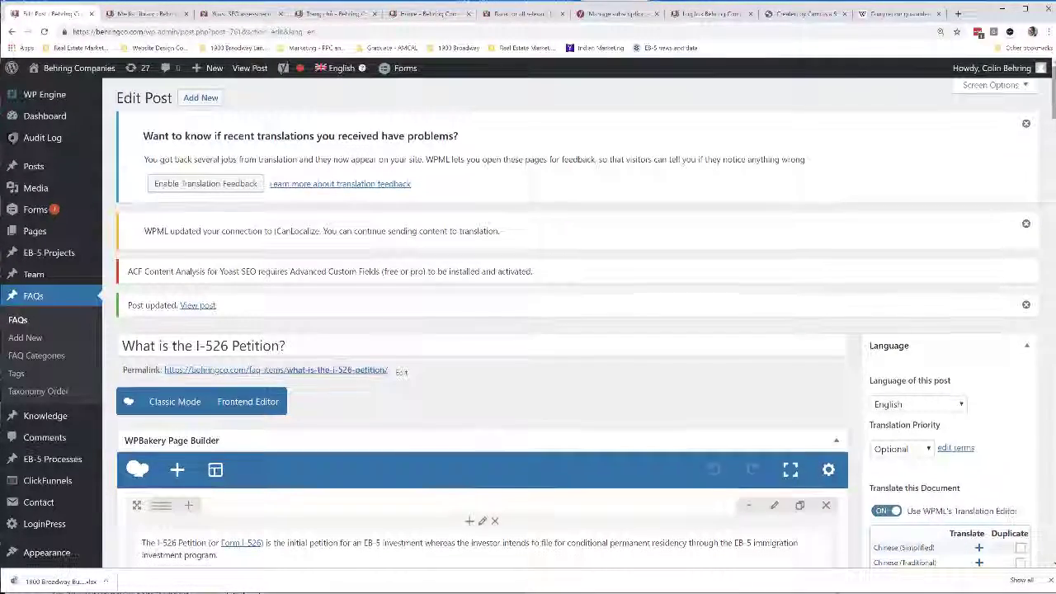
scroll(478, 330, down, 10)
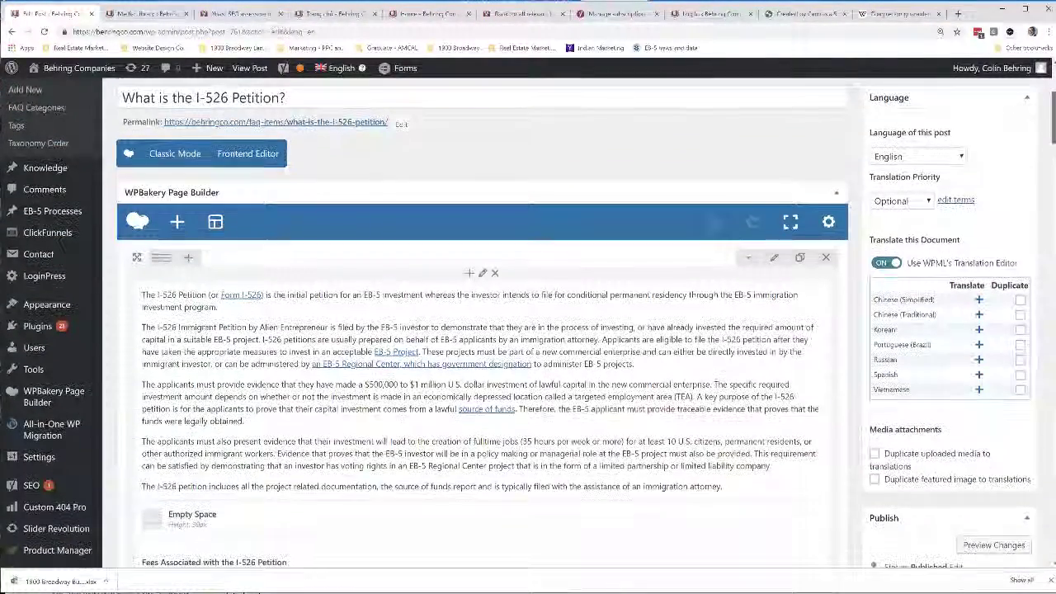